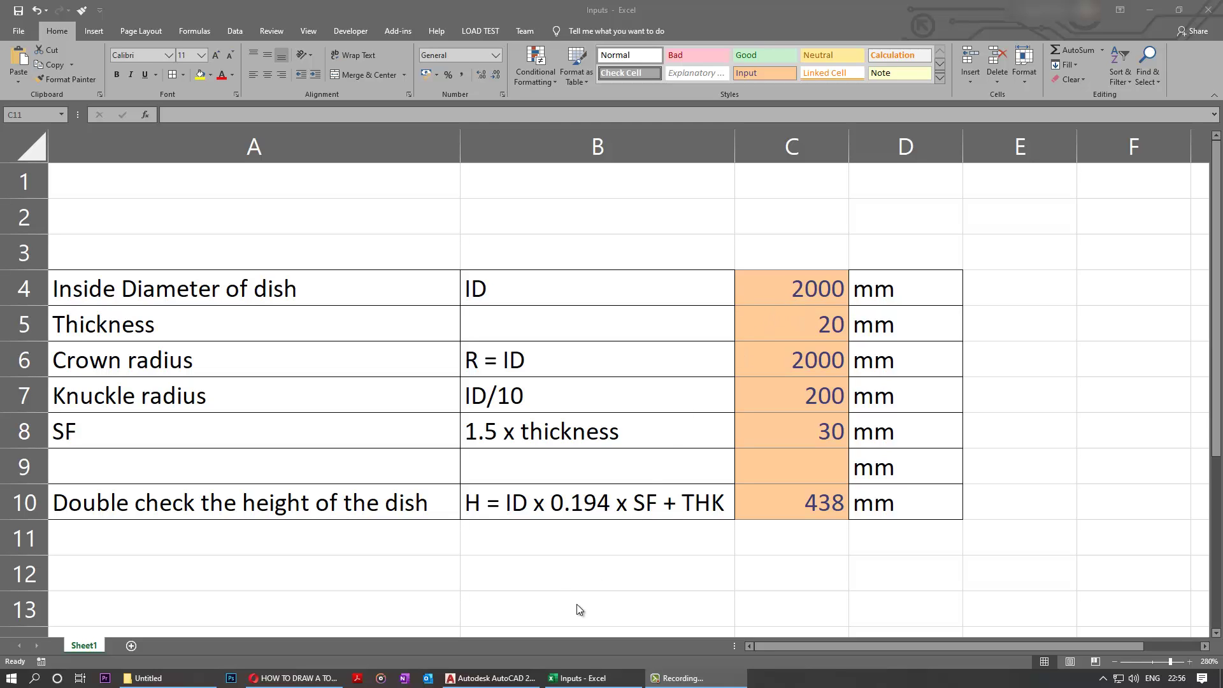
Leave the Excel dish inputs (ID 2000, height 438) and bring up the empty AutoCAD Drawing1.
left_click(485, 679)
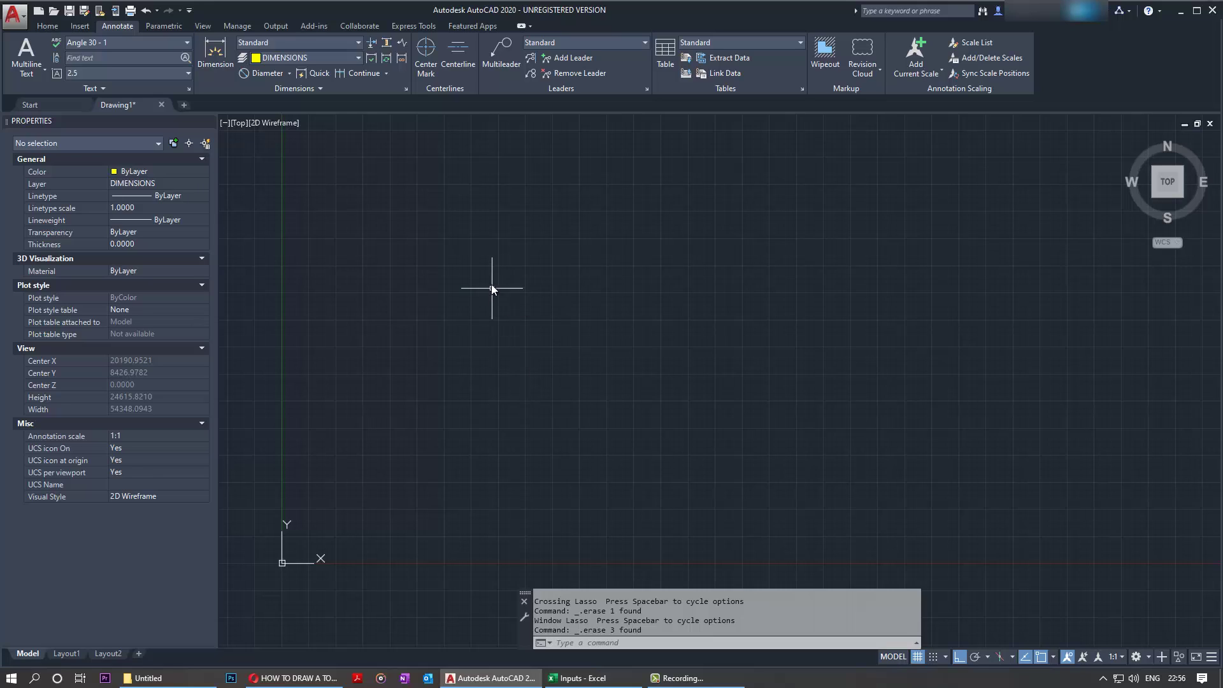
Make New Pipe the current layer.
left_click(48, 27)
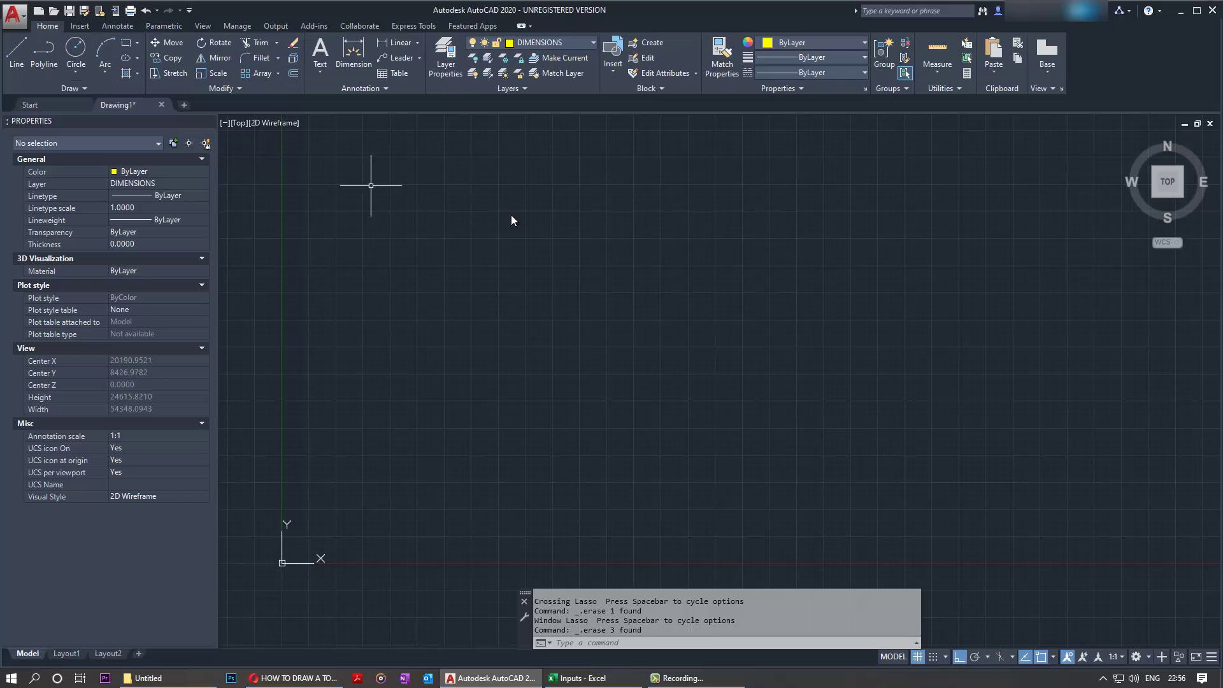
left_click(571, 42)
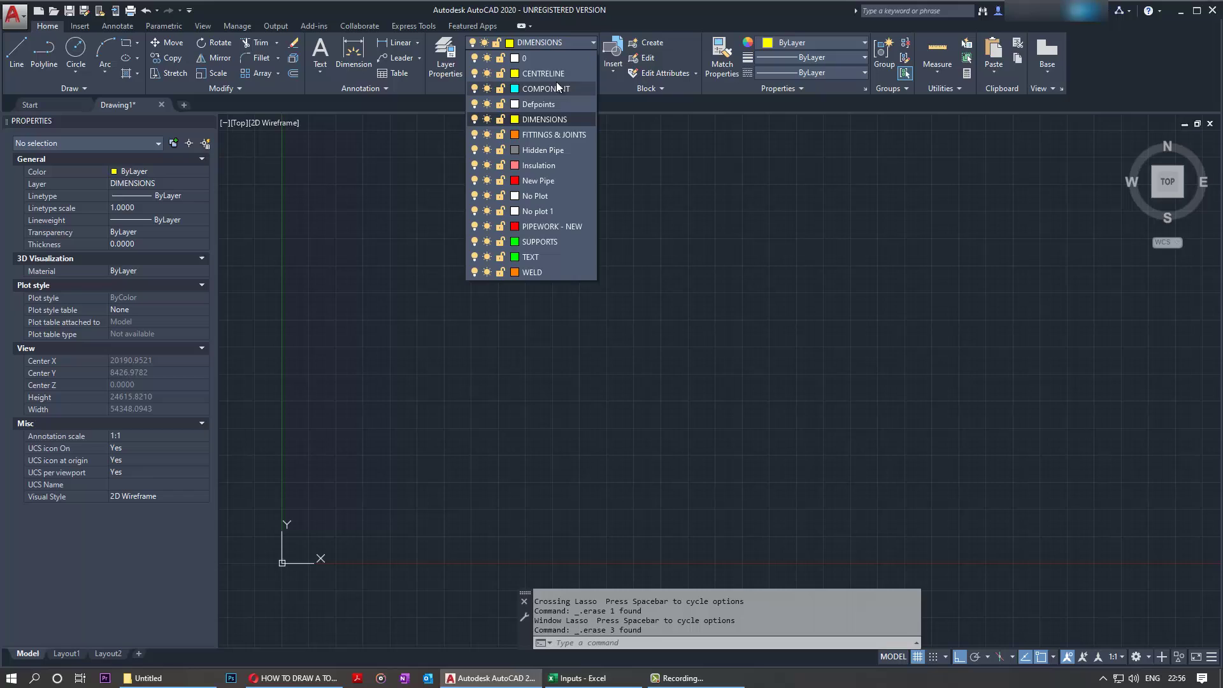
left_click(549, 180)
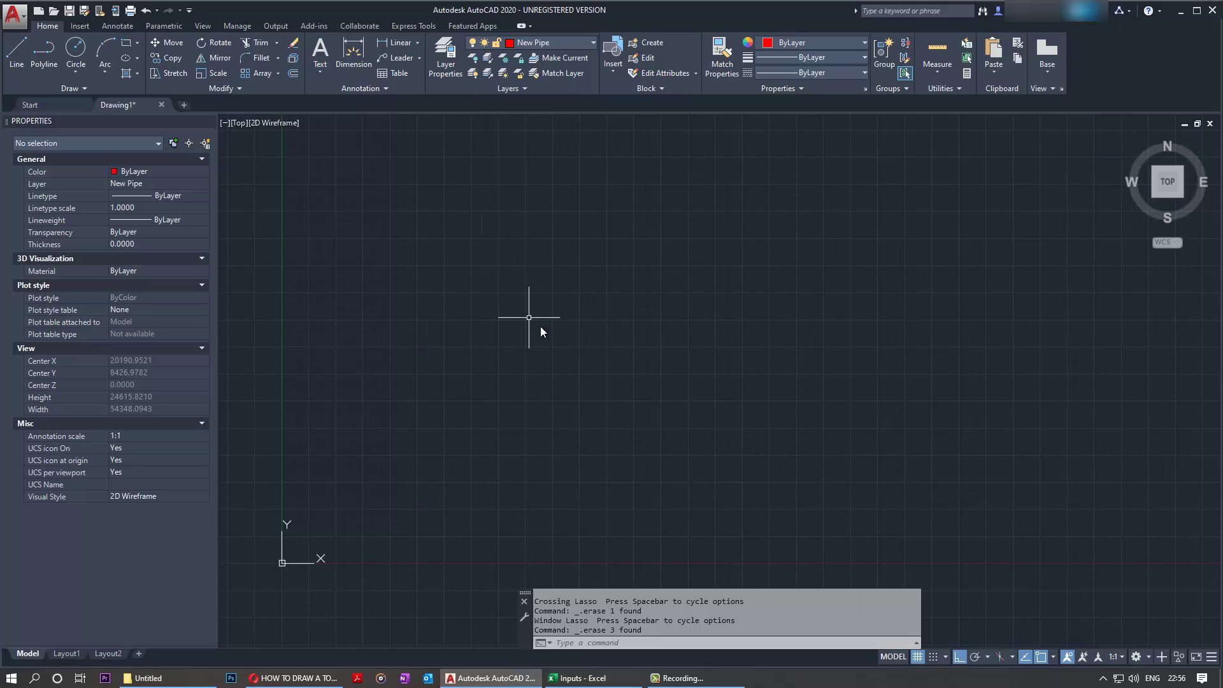
Draw a 2000-unit vertical line downward on the New Pipe layer.
left_click(16, 51)
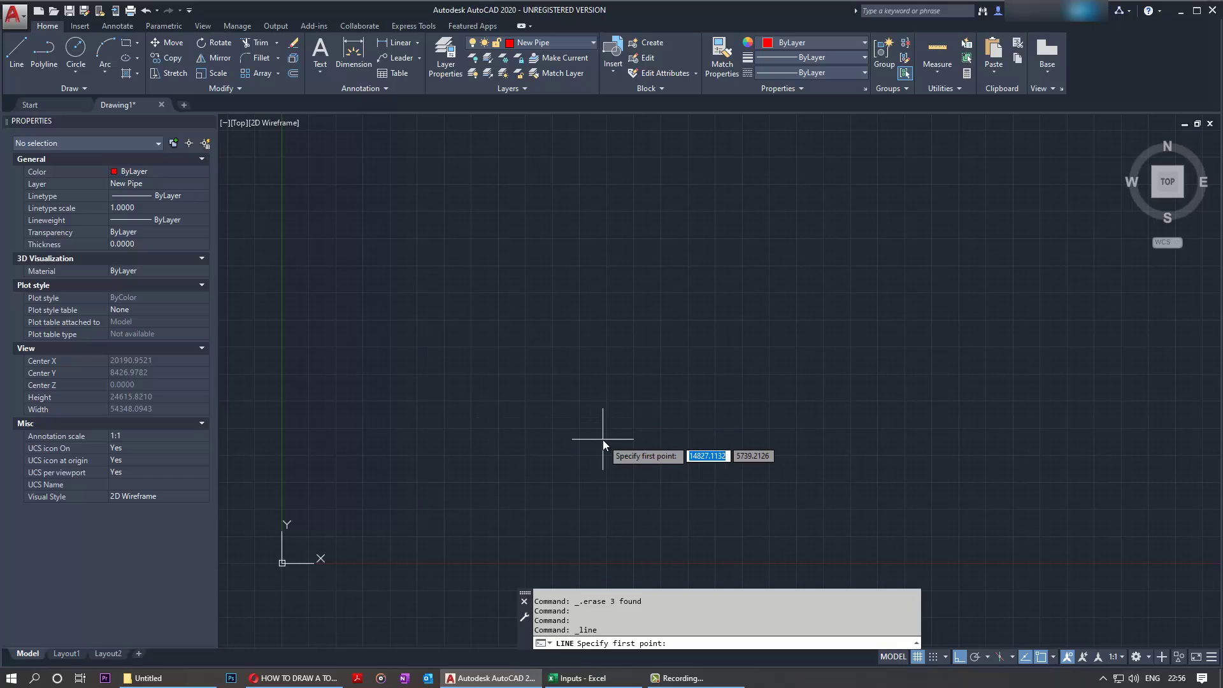
left_click(596, 236)
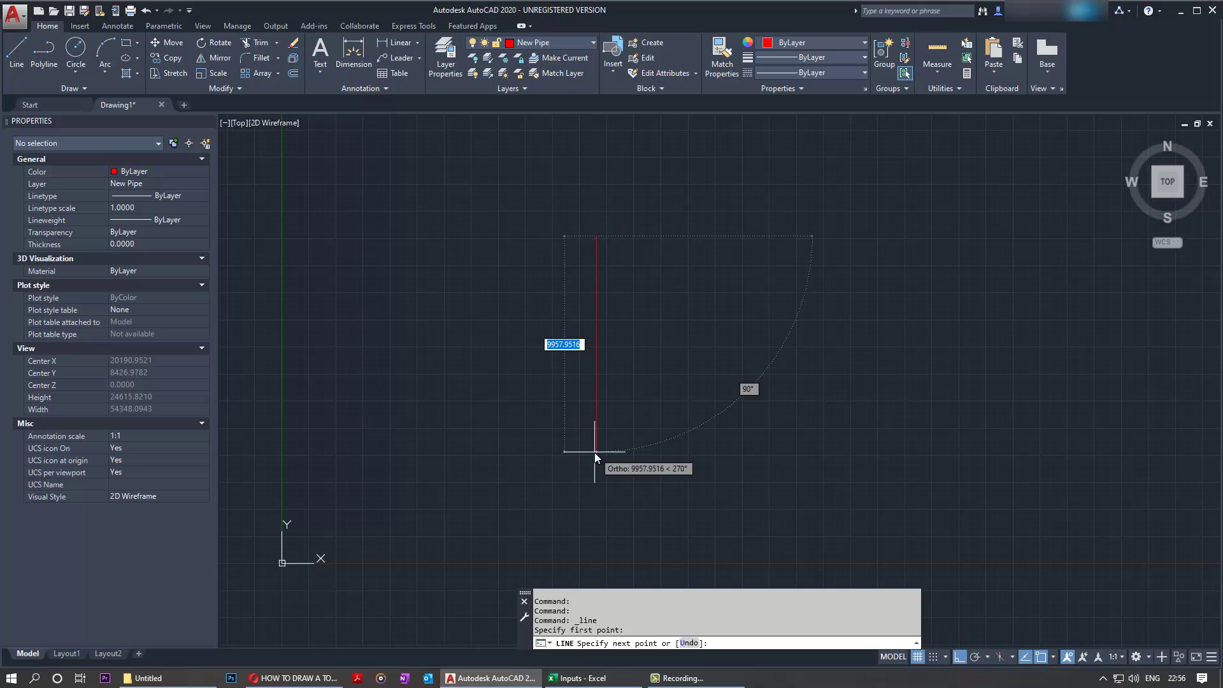
type("2000")
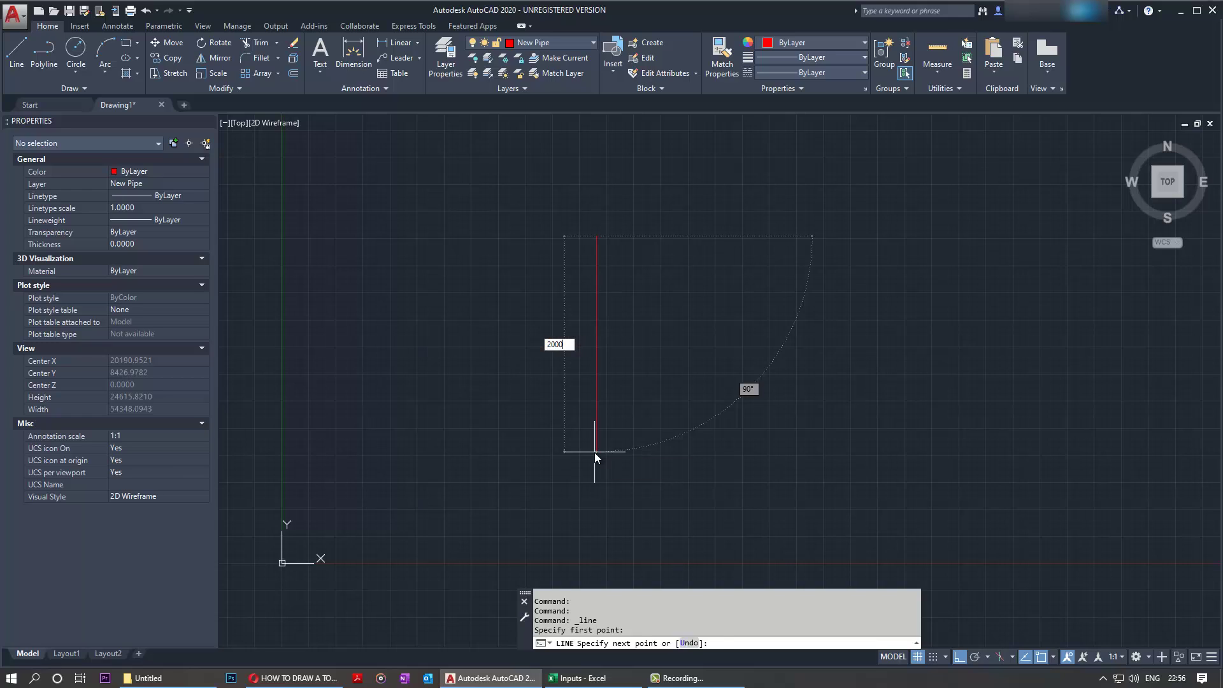
key("Return")
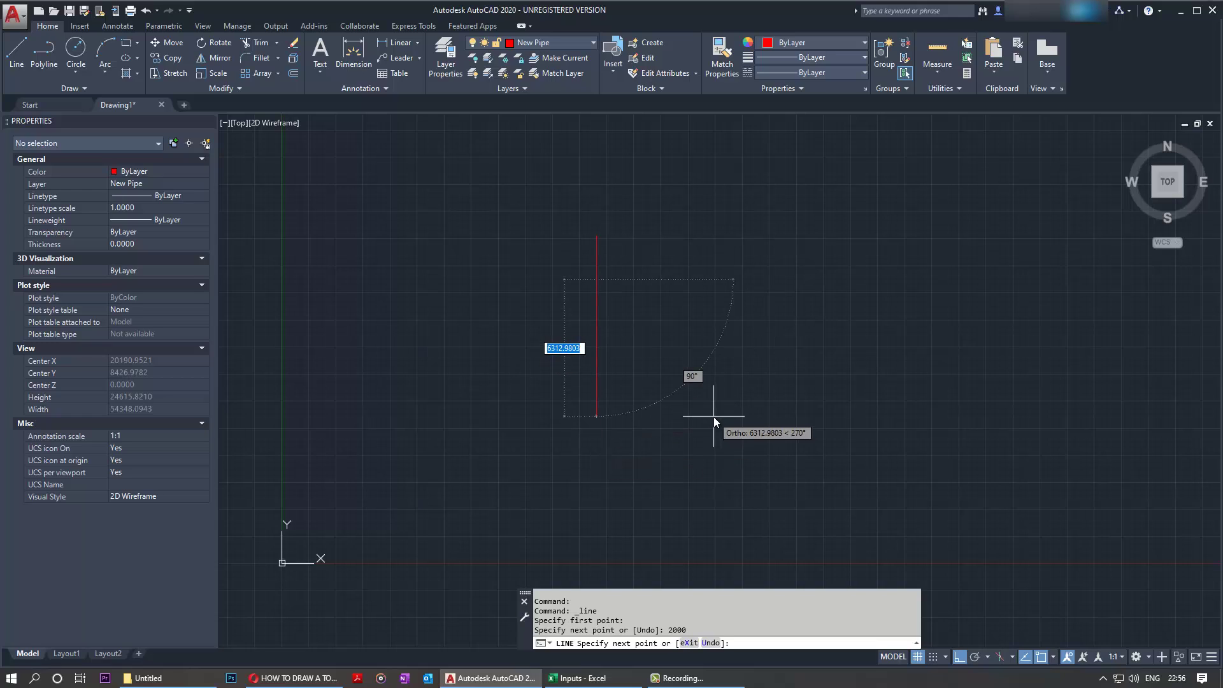
right_click(466, 320)
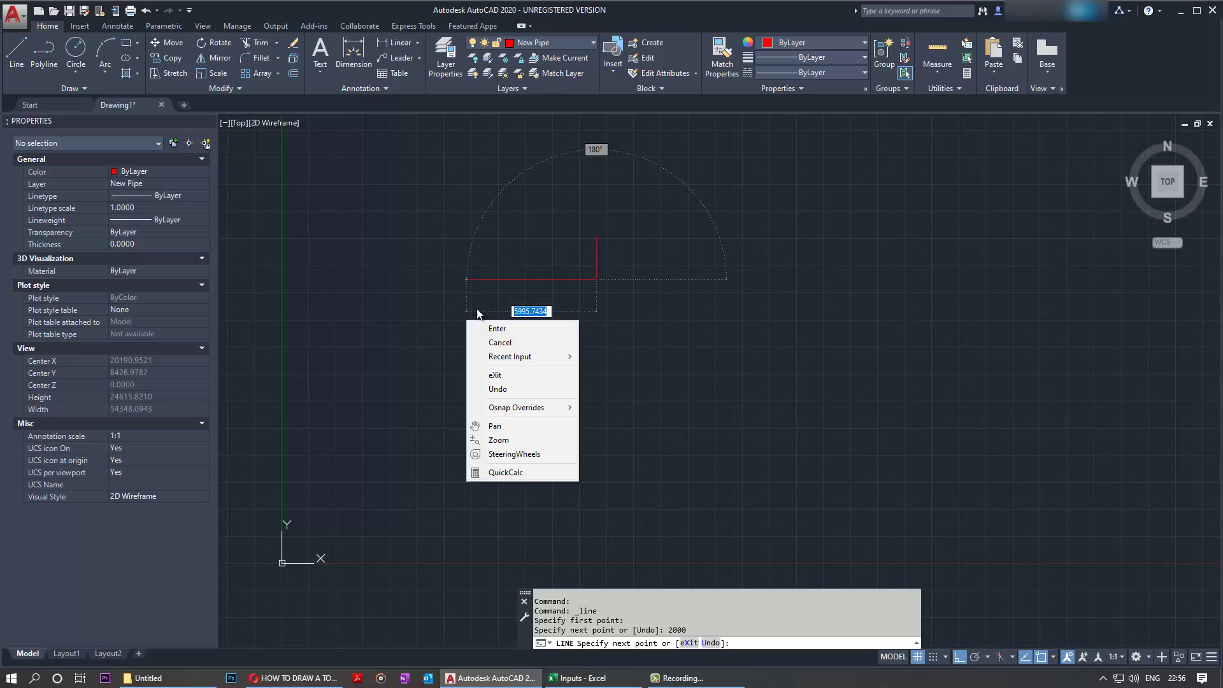
left_click(484, 326)
scroll(573, 223, "up", 8)
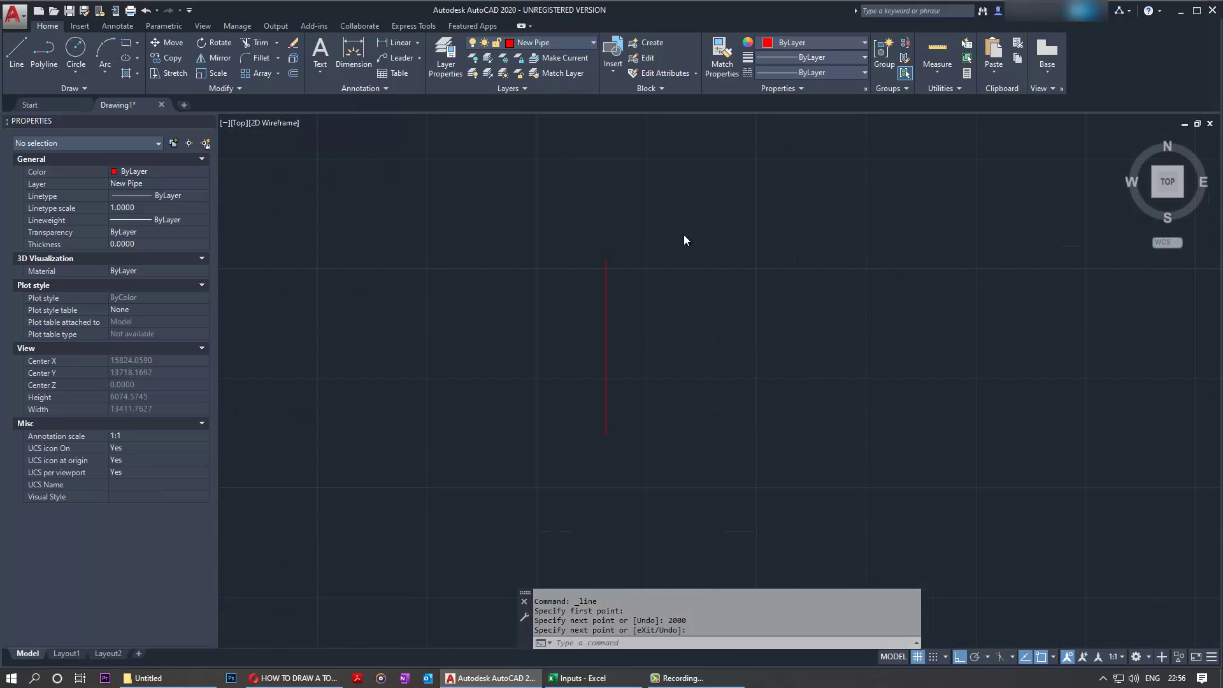
mouse_move(682, 240)
middle_mouse_down()
mouse_move(637, 323)
mouse_move(625, 299)
middle_mouse_up()
scroll(627, 292, "down", 2)
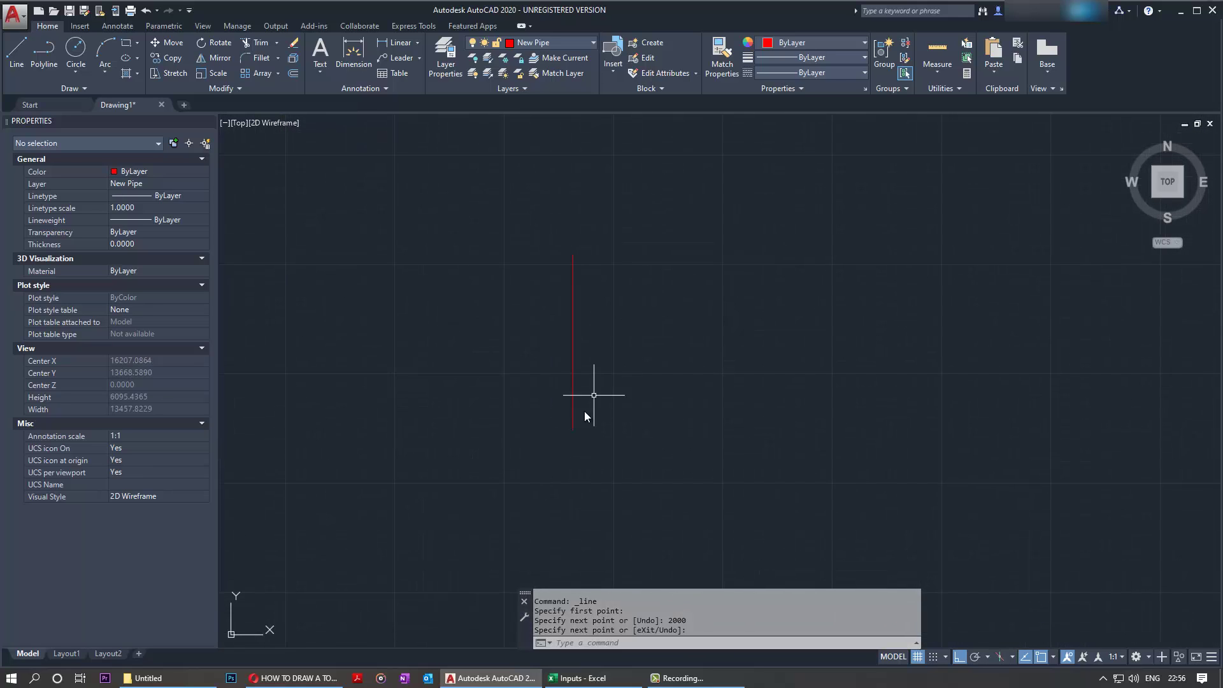
scroll(533, 454, "down", 2)
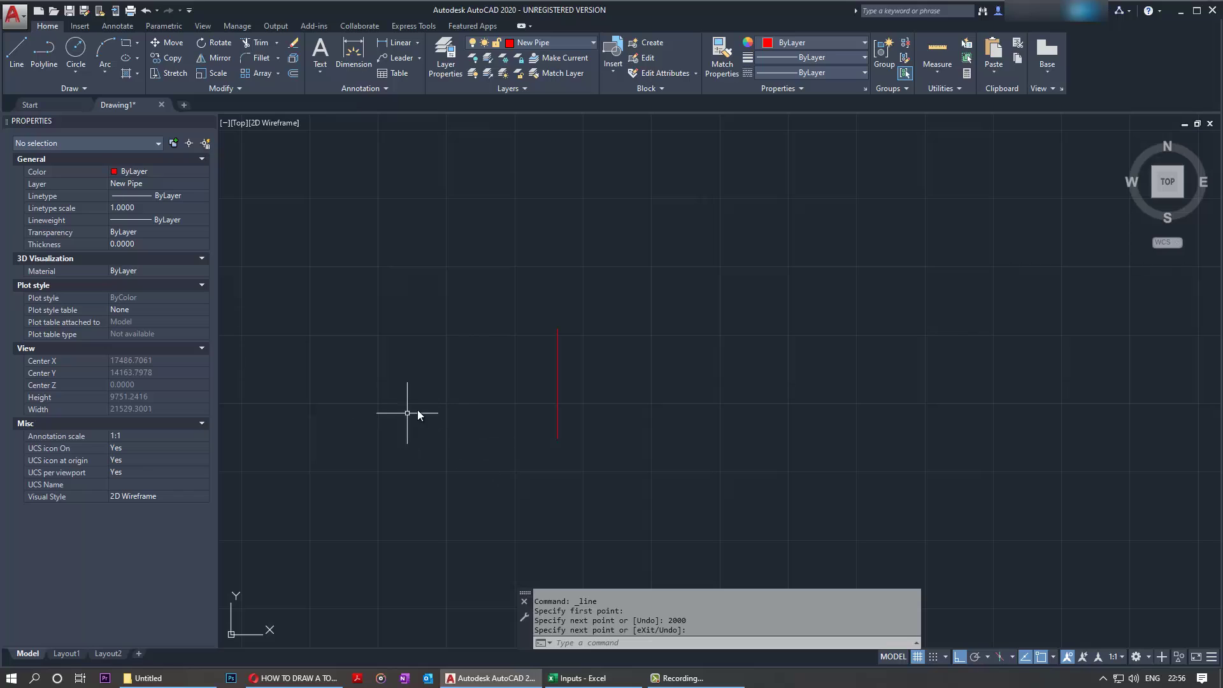
Draw a radius-2000 circle centred on the vertical line's lower endpoint.
left_click(78, 50)
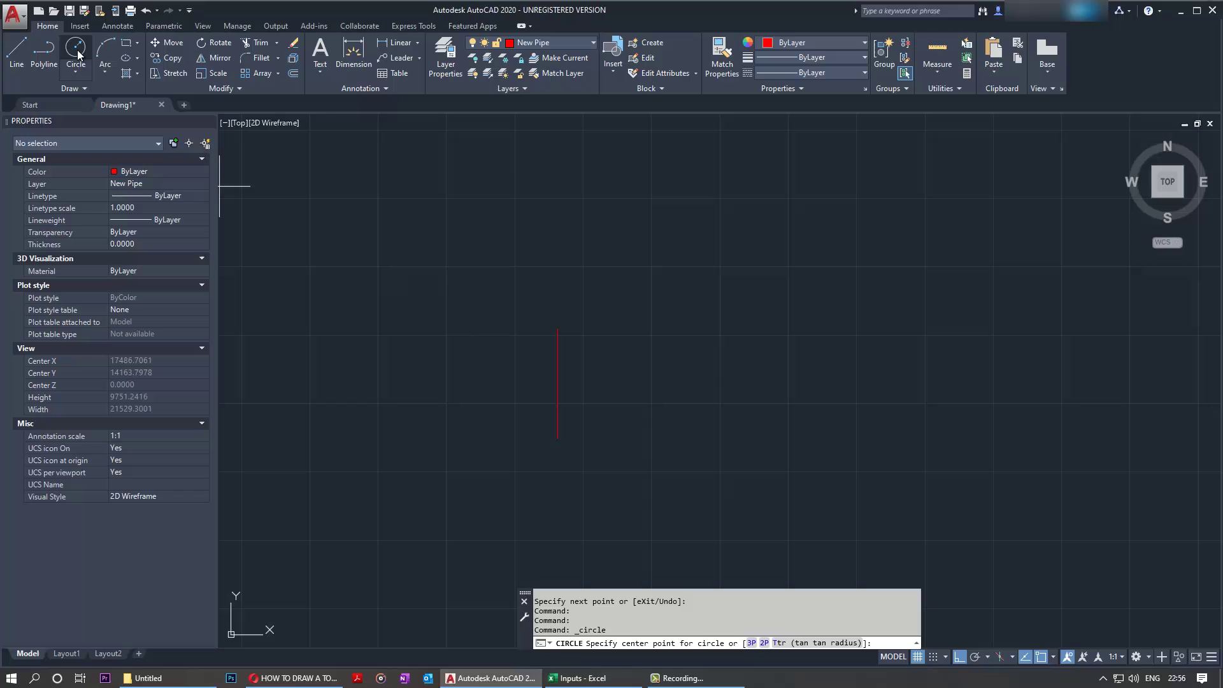
left_click(76, 73)
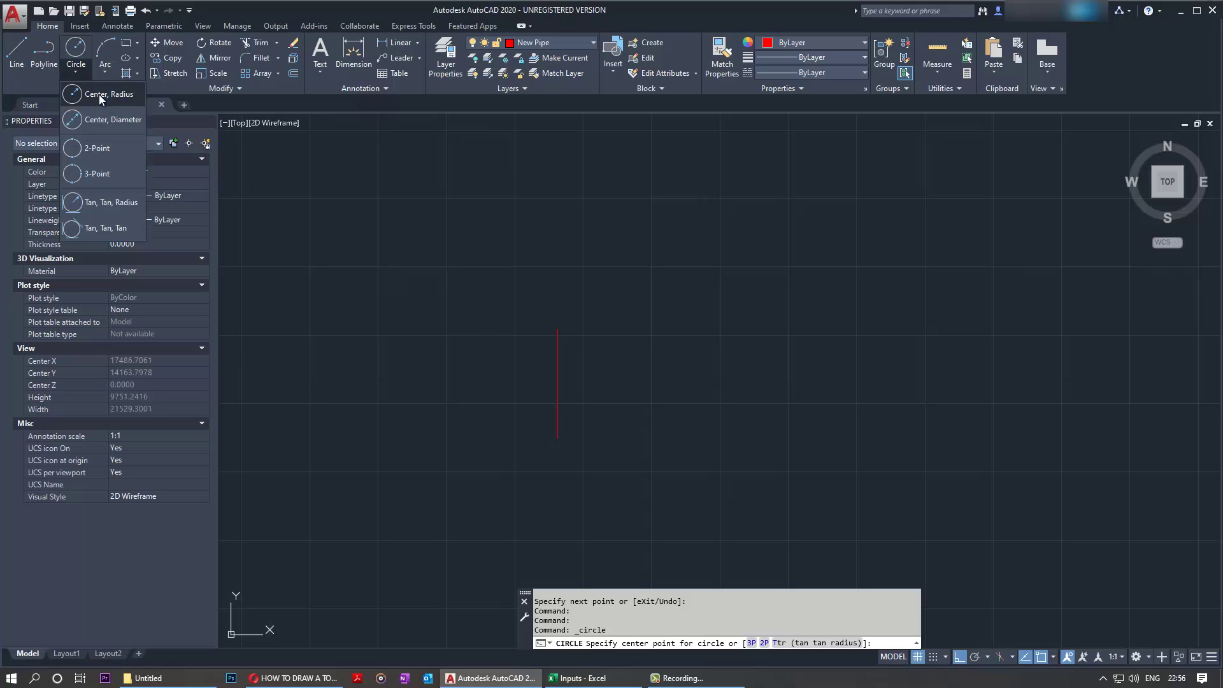
left_click(103, 92)
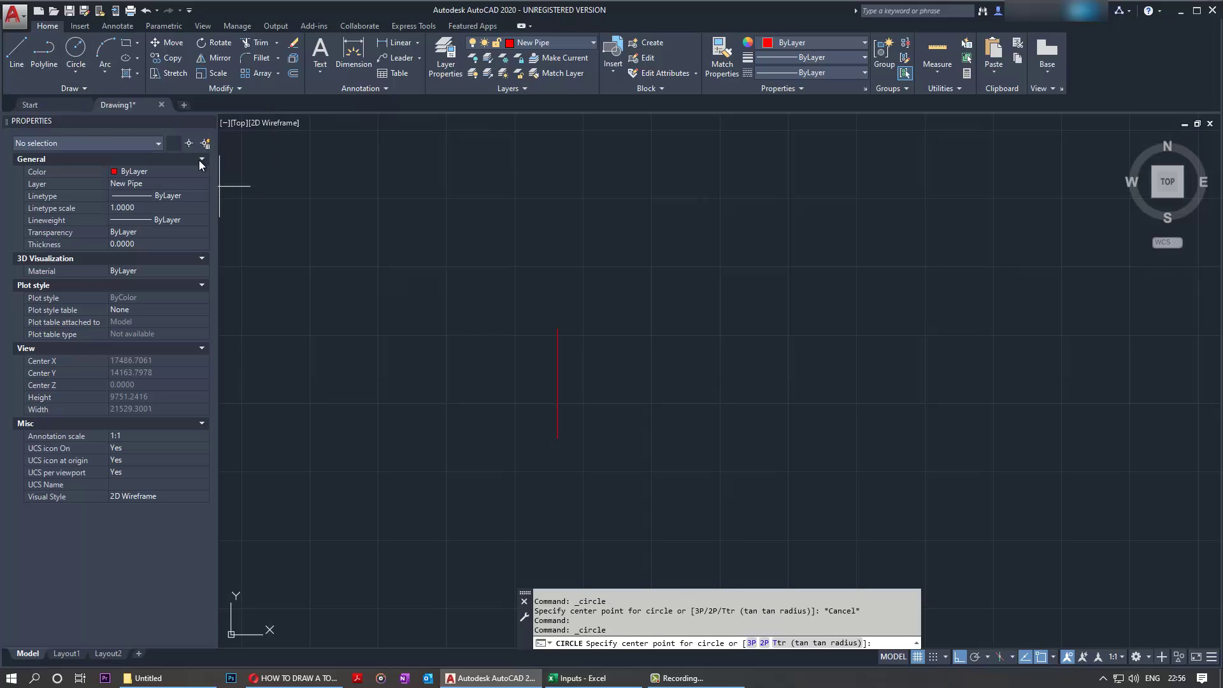
left_click(556, 439)
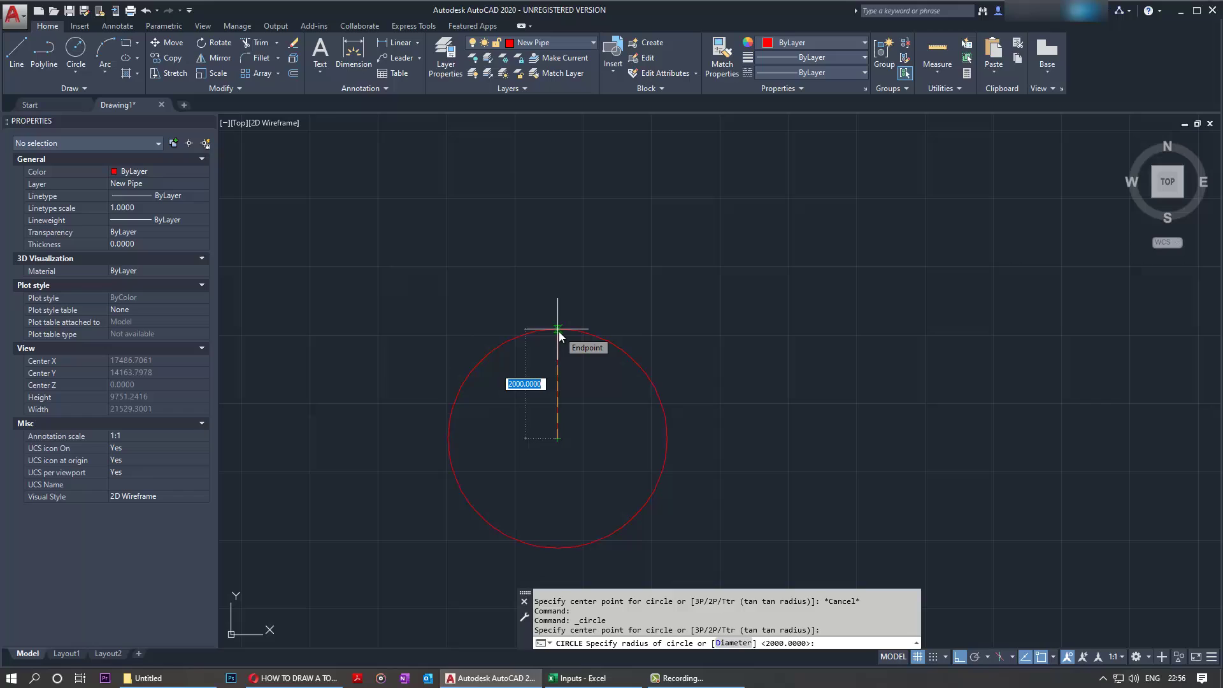
left_click(558, 330)
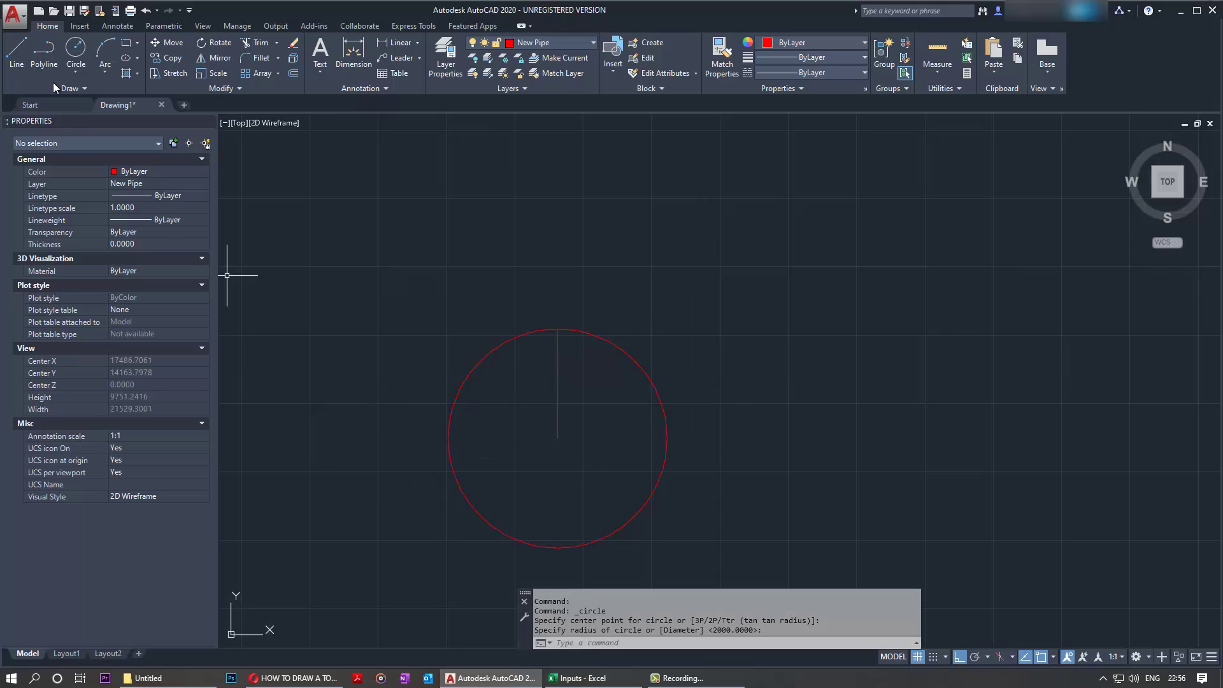
Draw a separate 2000-unit horizontal line above the circle.
left_click(17, 62)
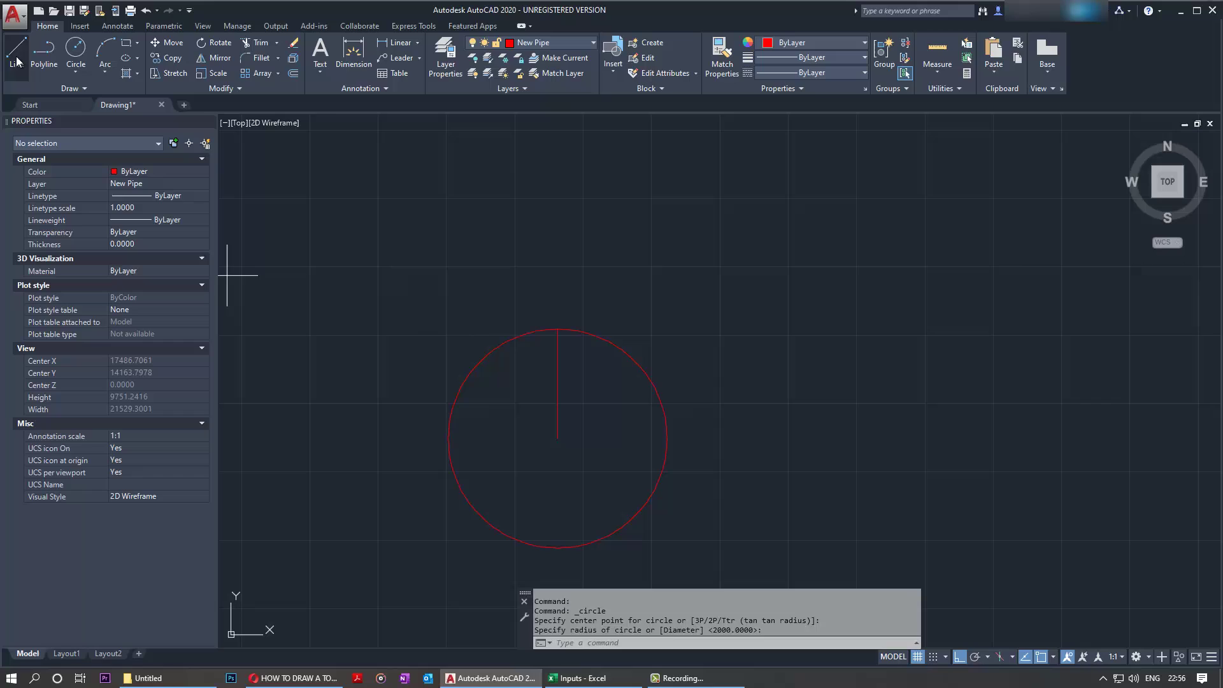
left_click(485, 284)
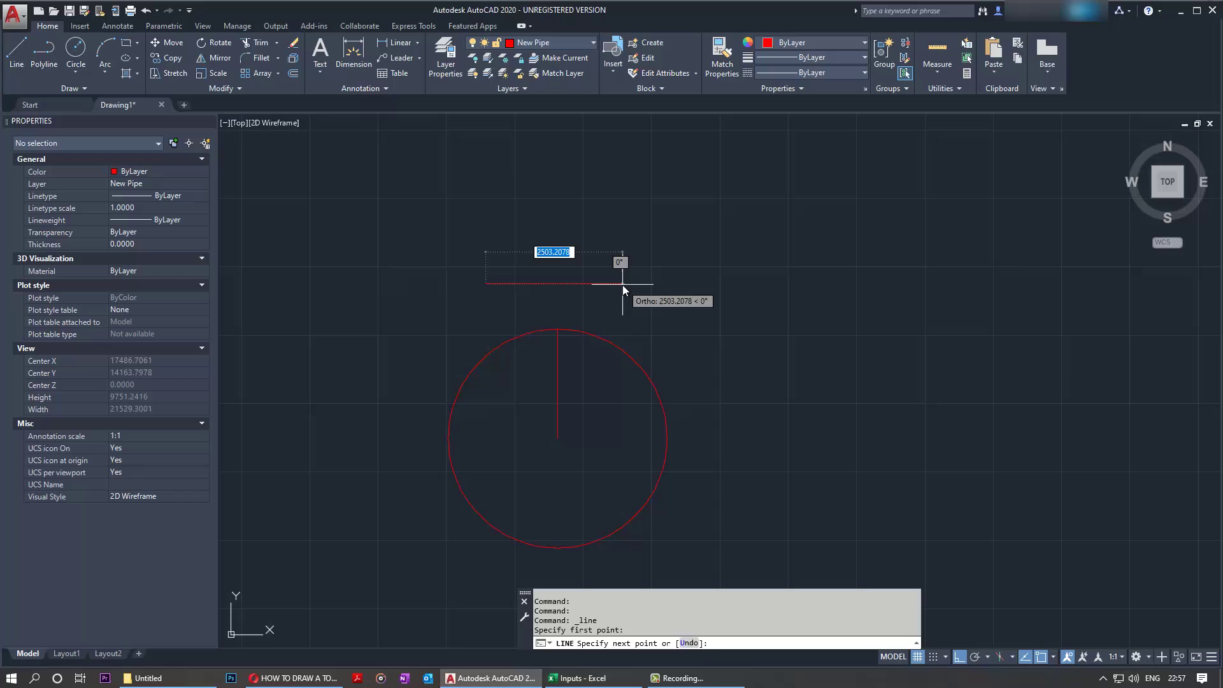
type("2000")
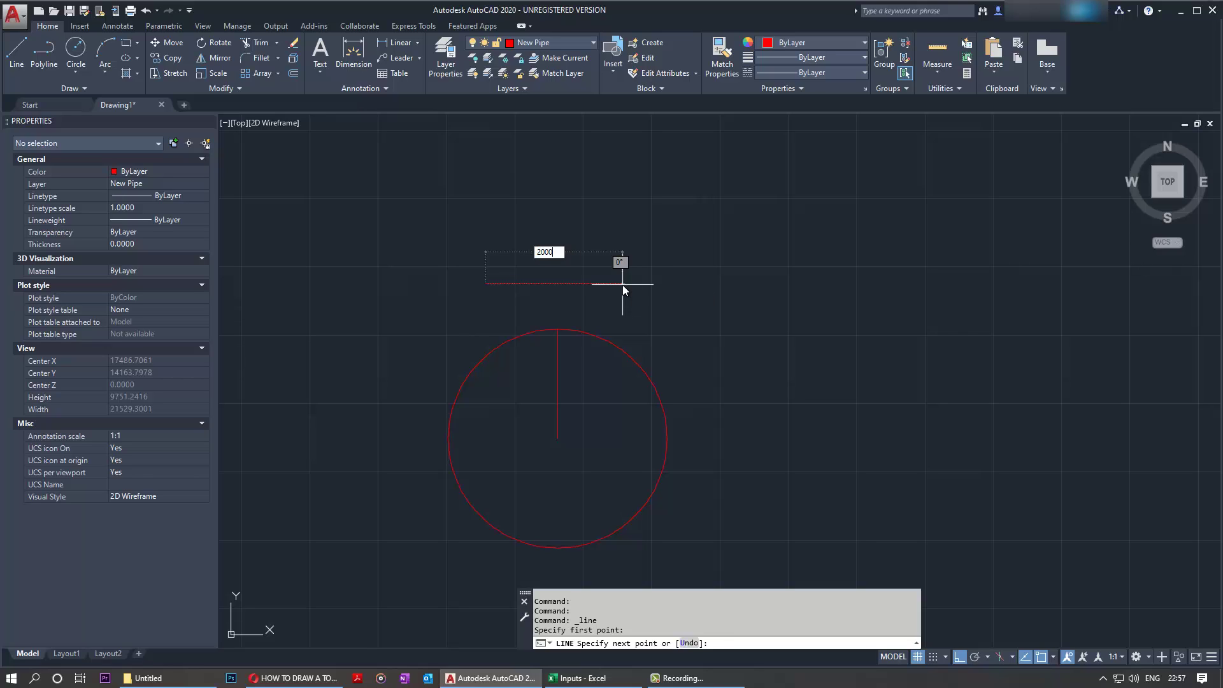
key("Return")
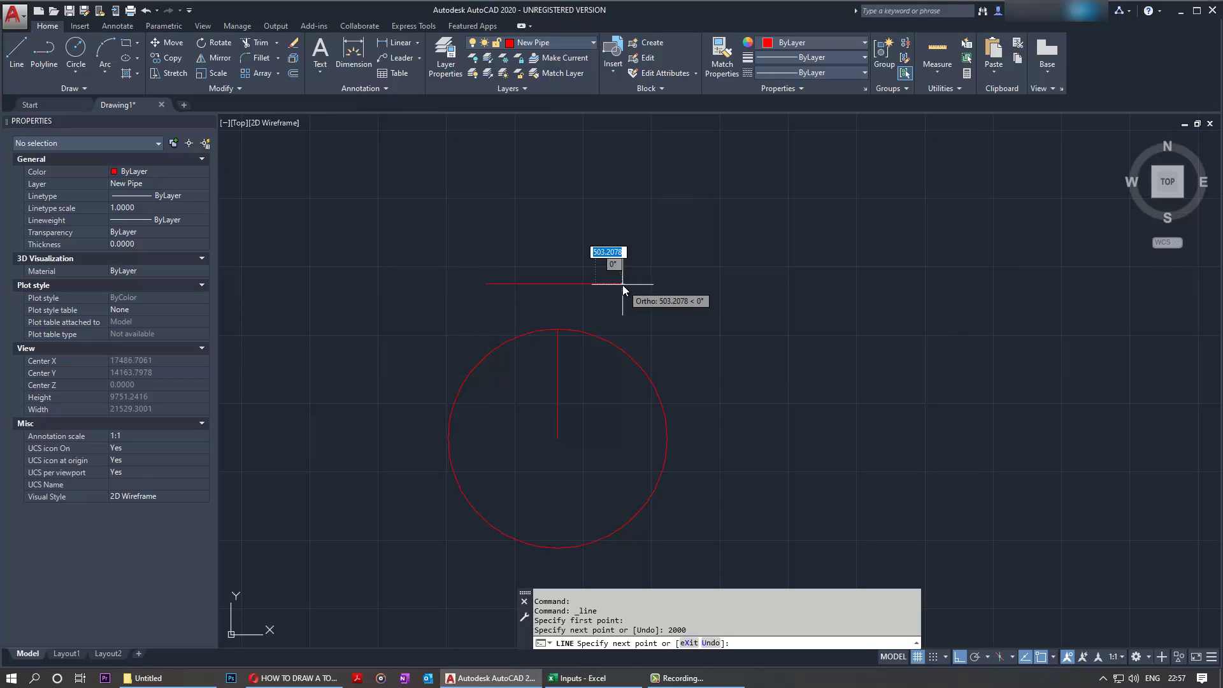
right_click(535, 184)
left_click(553, 193)
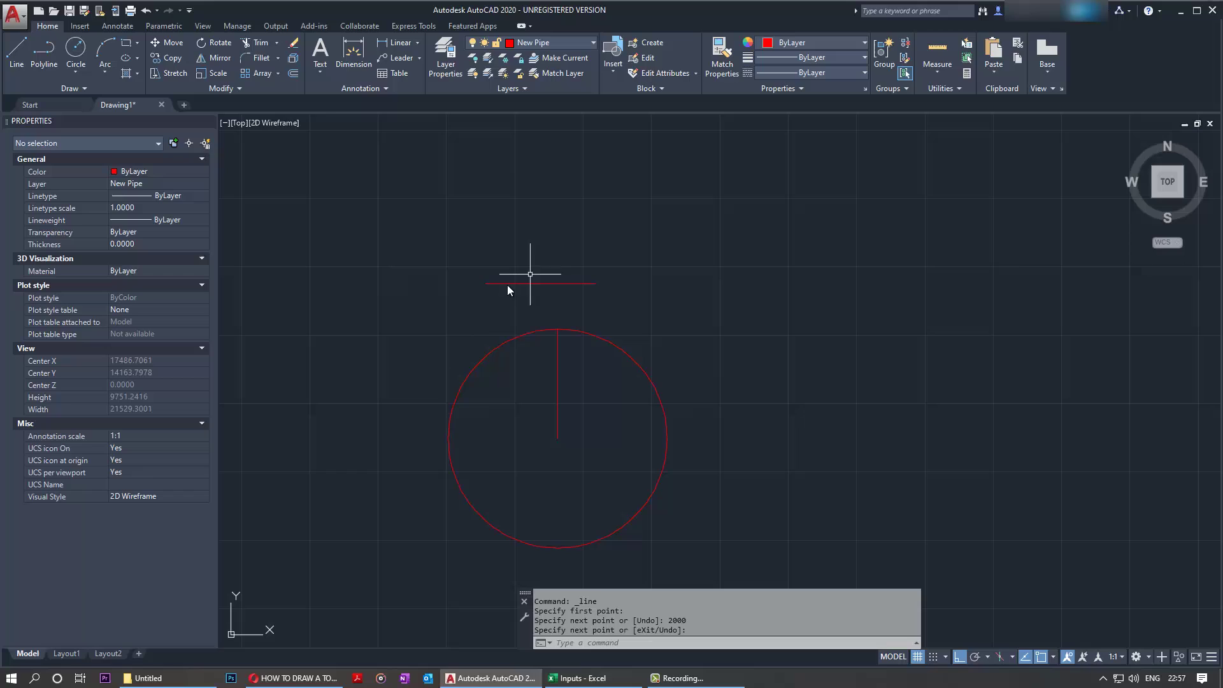
Move the horizontal line by its midpoint onto the circle's centre.
left_click(174, 42)
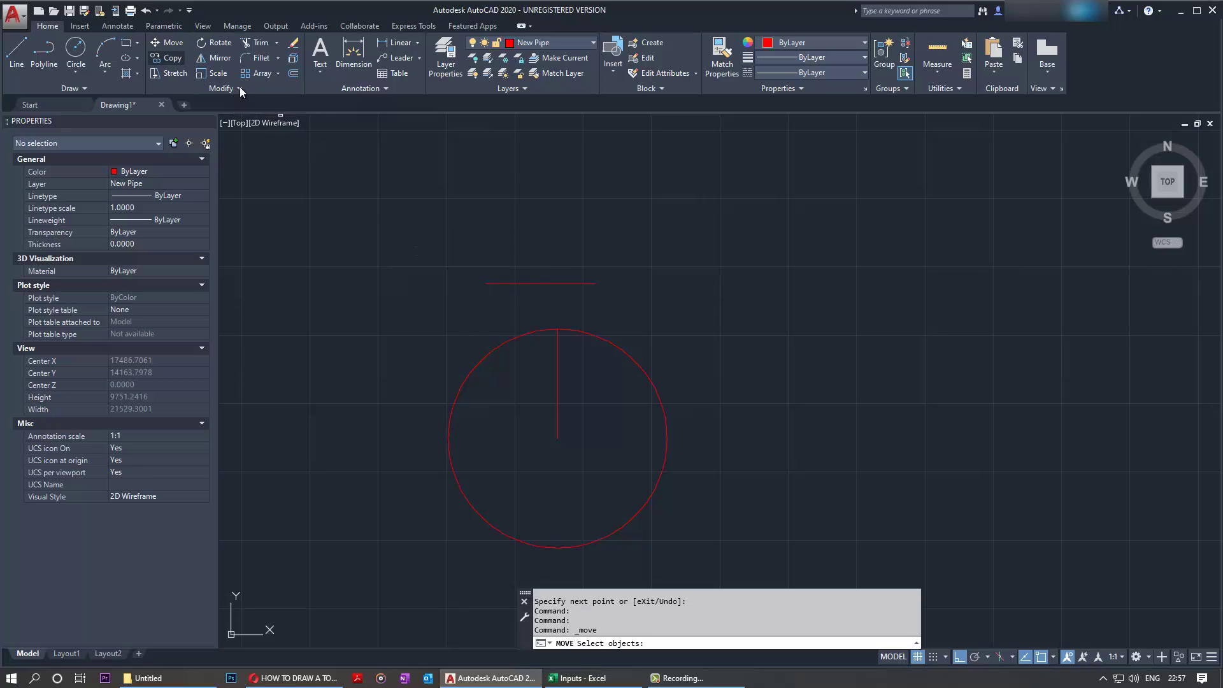
left_click(544, 282)
key("Return")
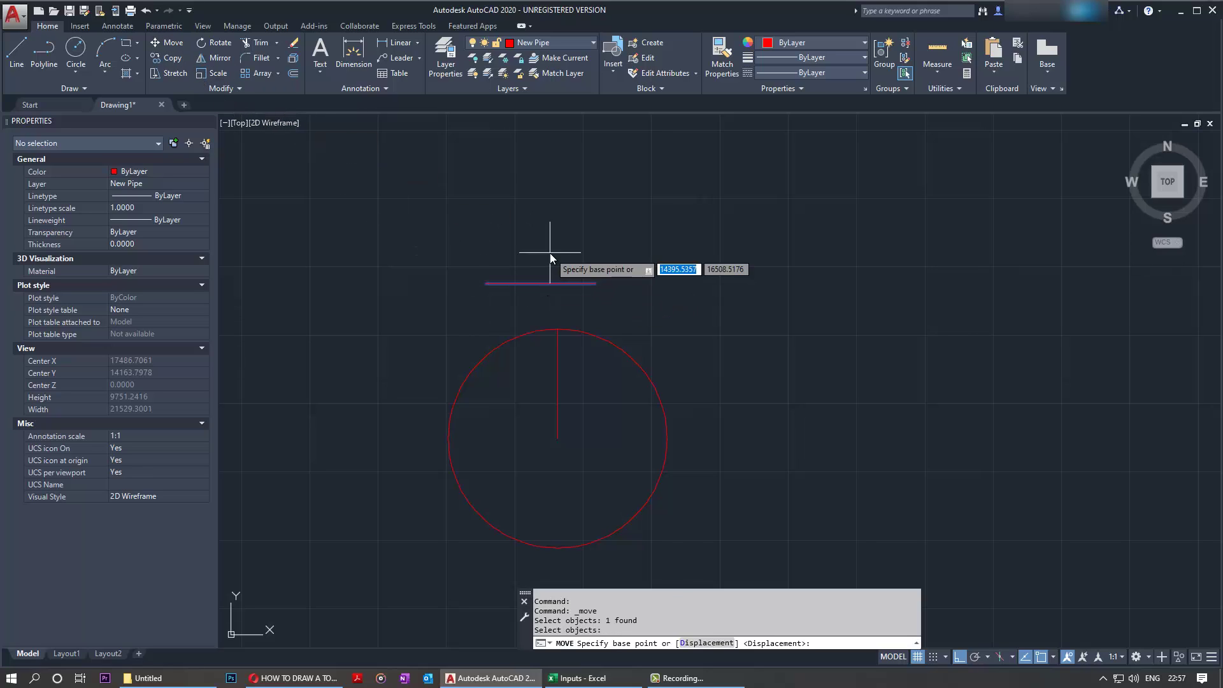
left_click(542, 285)
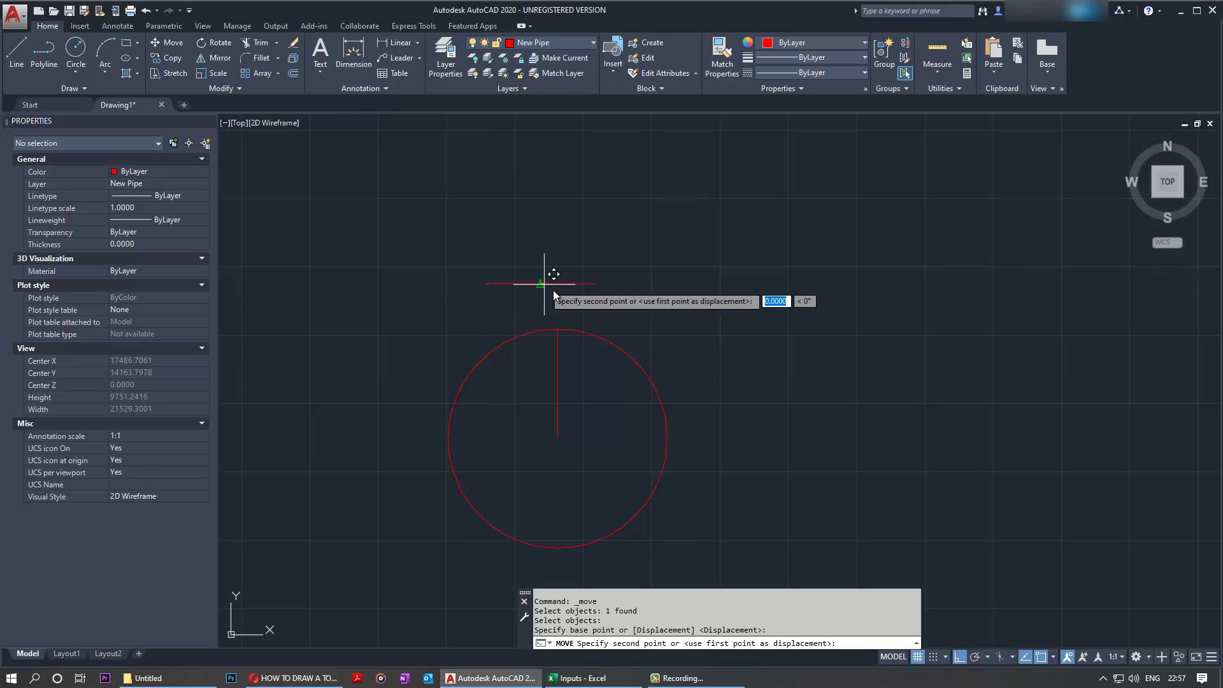
left_click(560, 441)
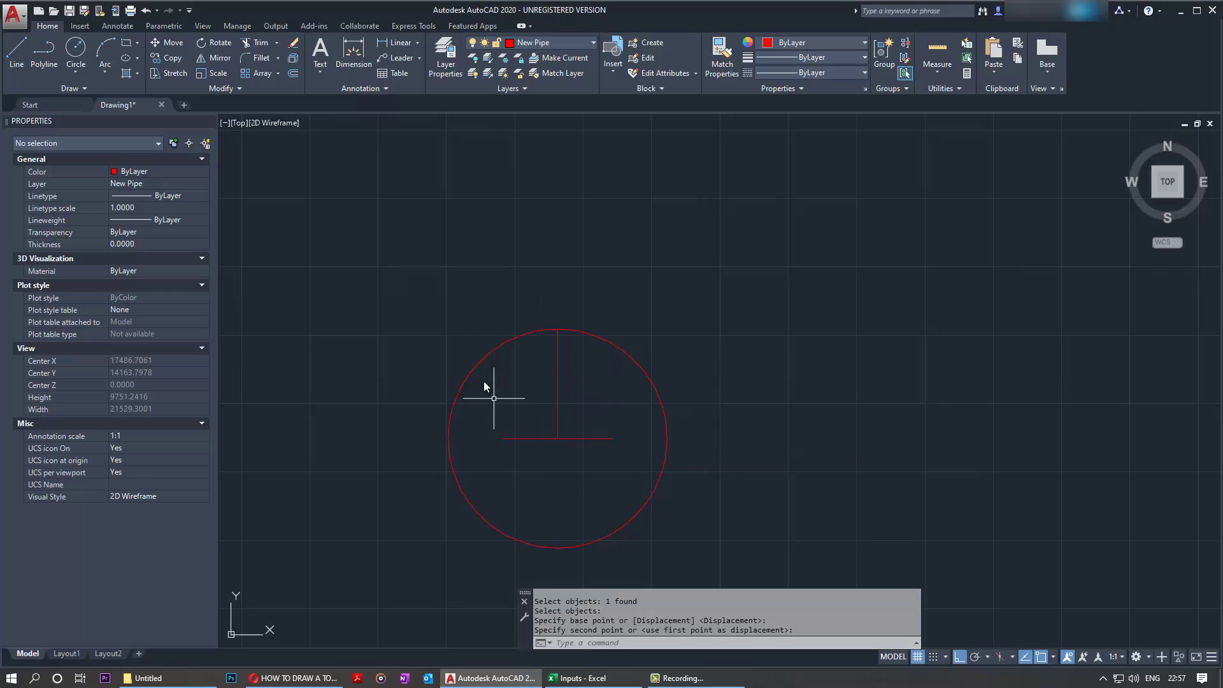
Draw vertical lines rising from both the left and right ends of the horizontal line.
left_click(17, 51)
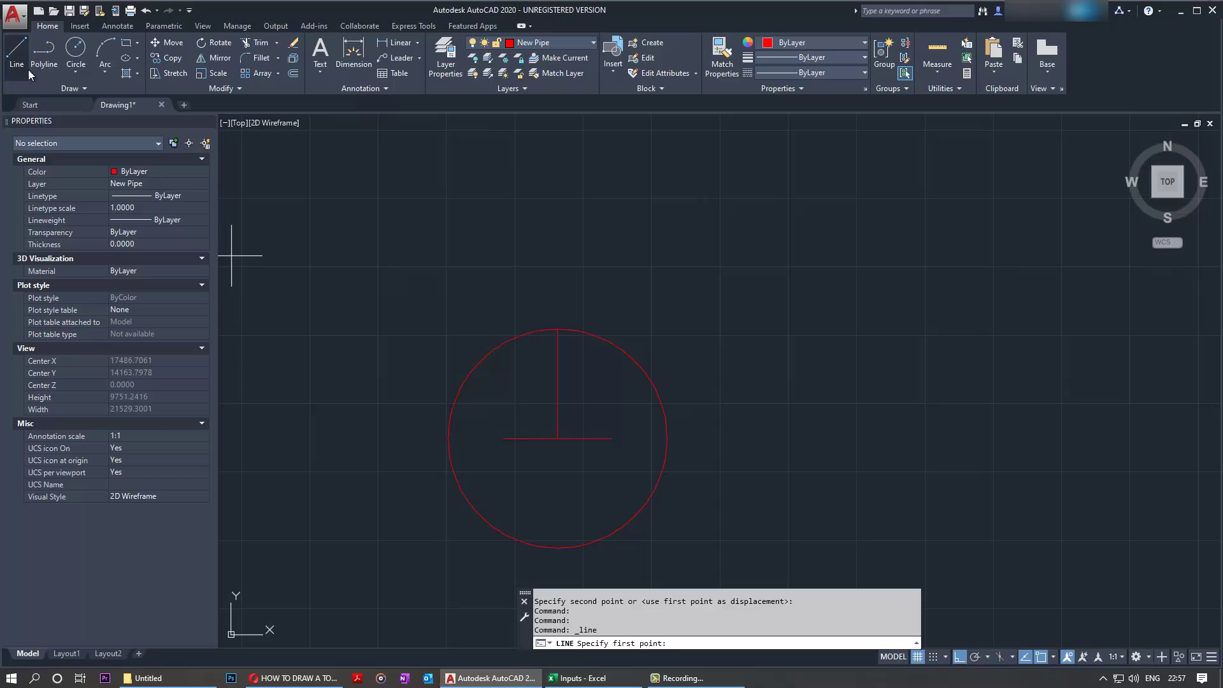
left_click(503, 438)
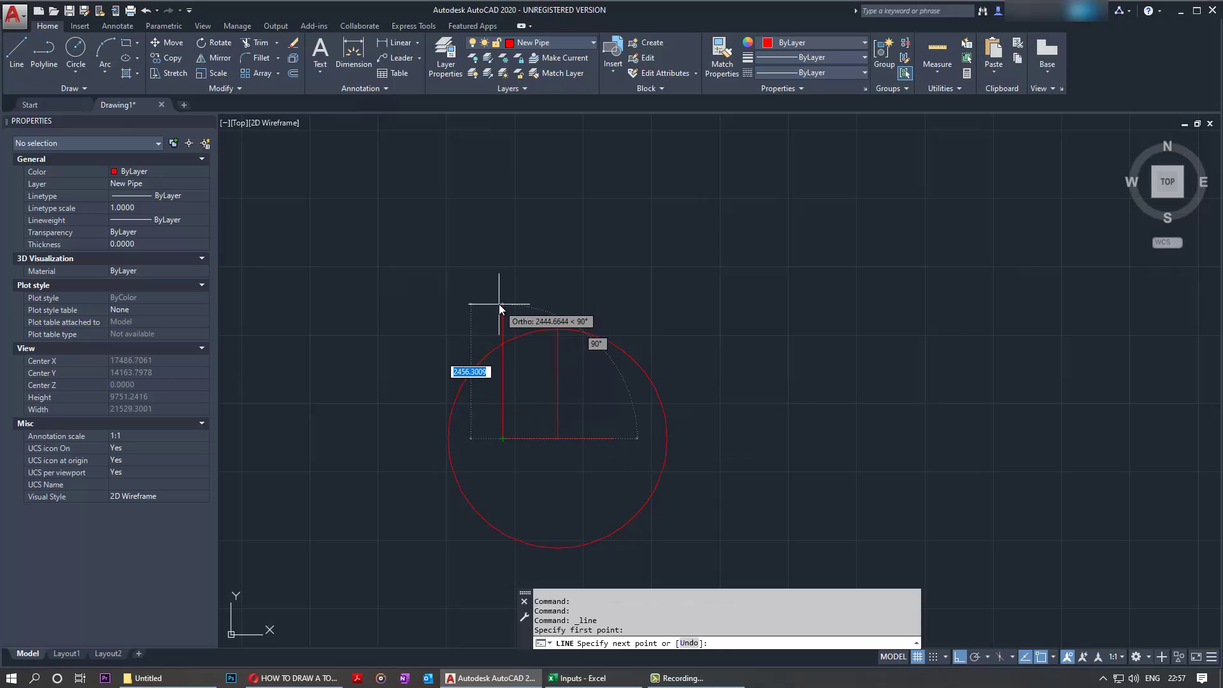
left_click(499, 298)
right_click(549, 277)
left_click(568, 286)
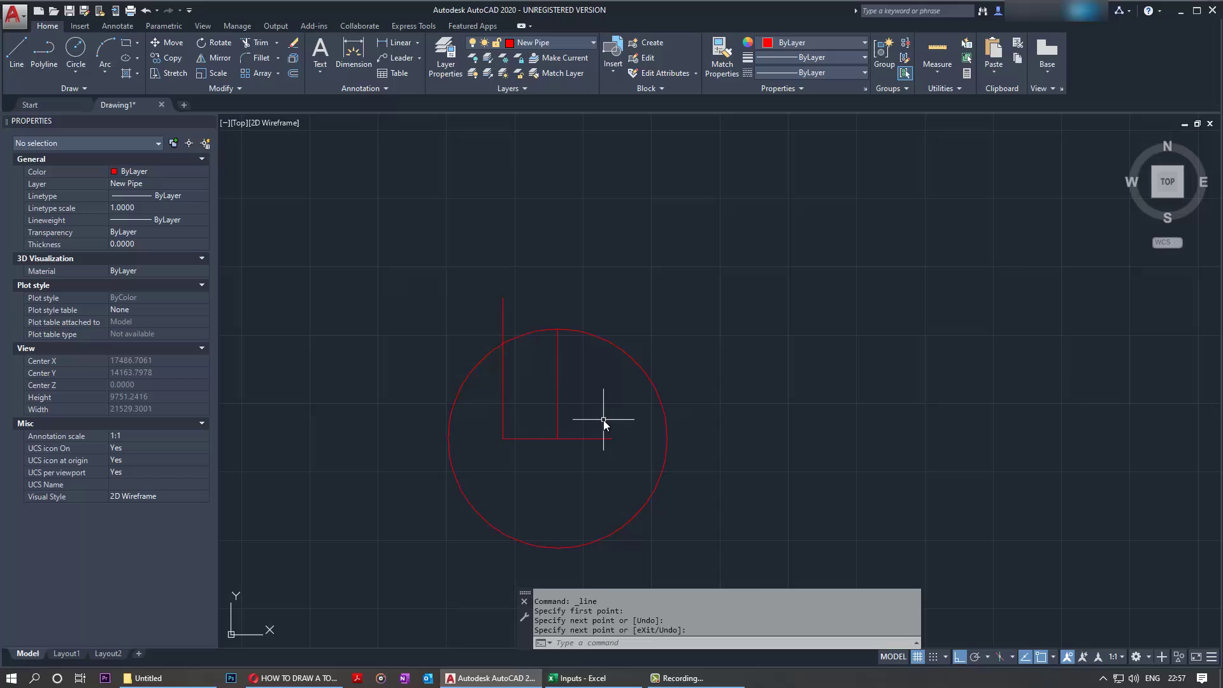
right_click(602, 393)
left_click(619, 396)
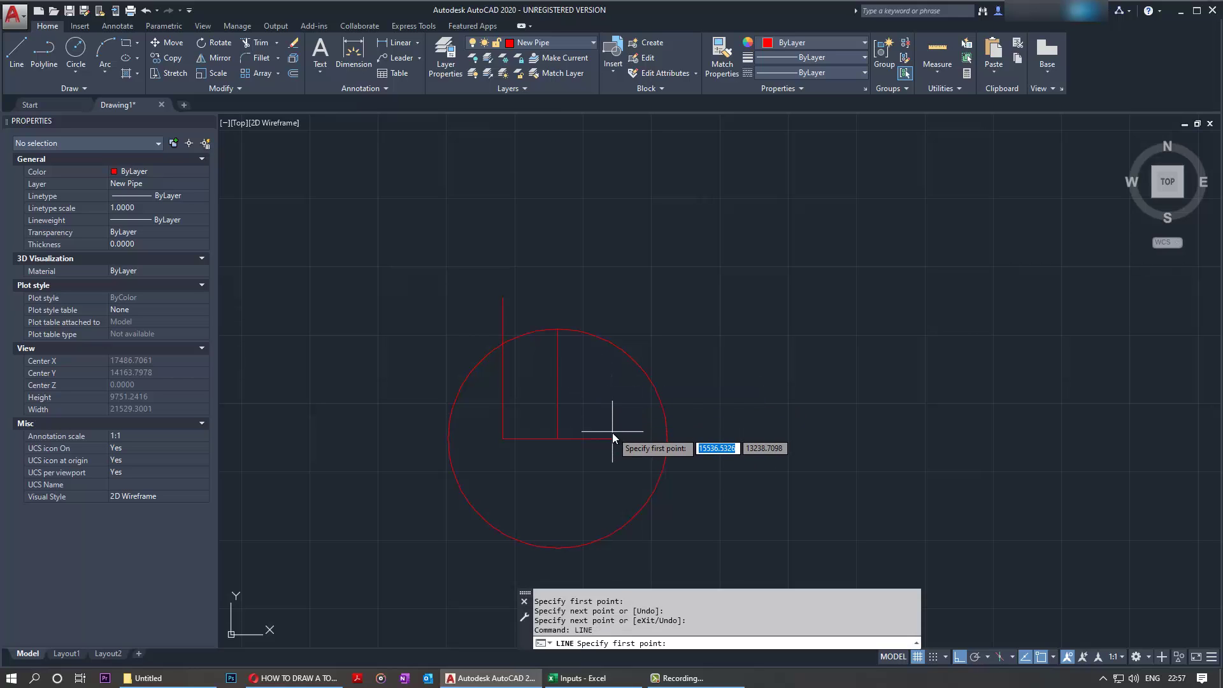
left_click(612, 438)
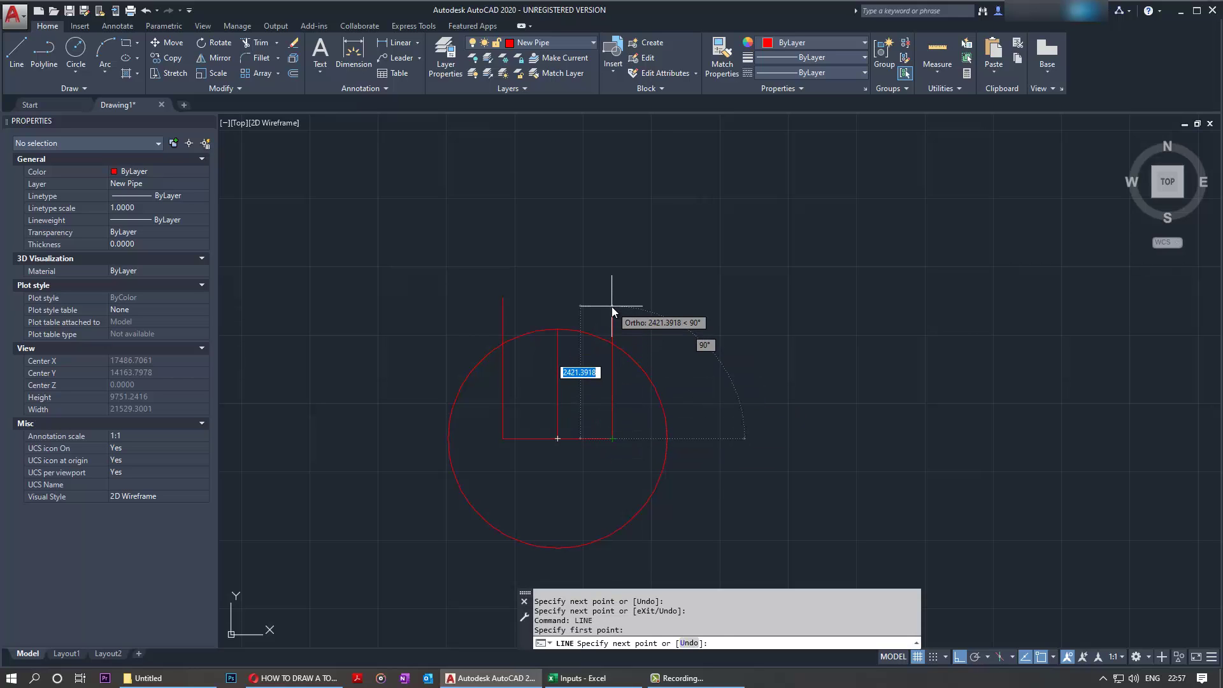
left_click(612, 307)
right_click(648, 314)
left_click(663, 324)
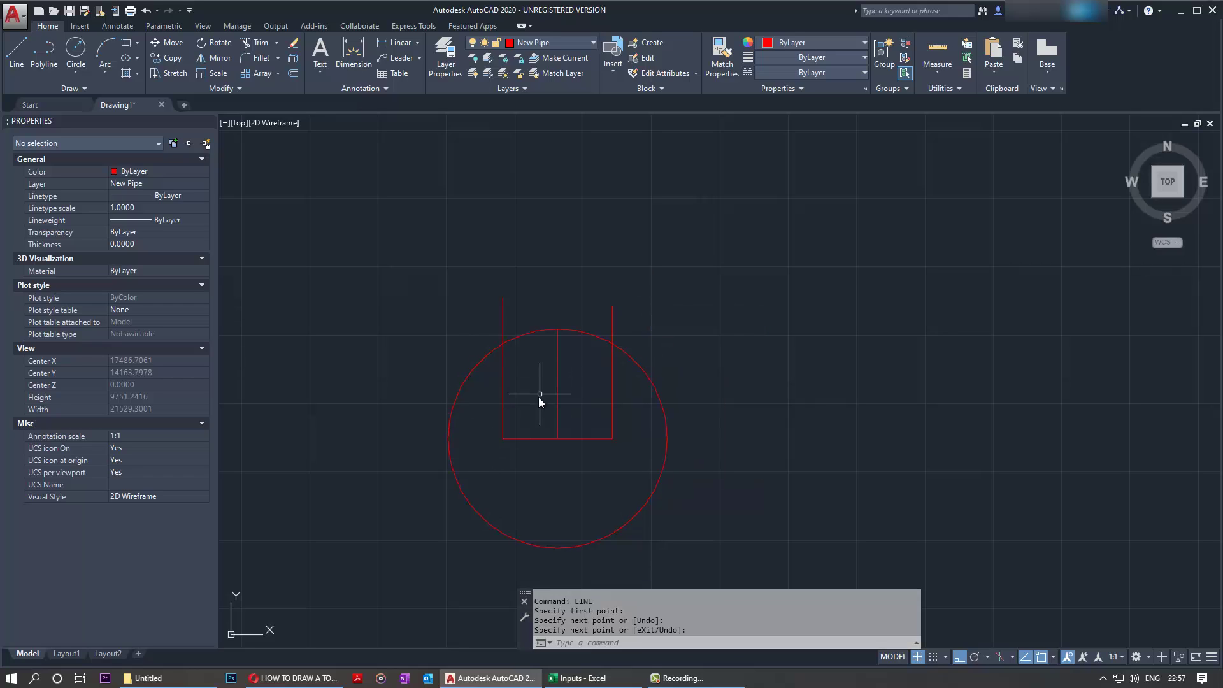
scroll(518, 343, "up", 4)
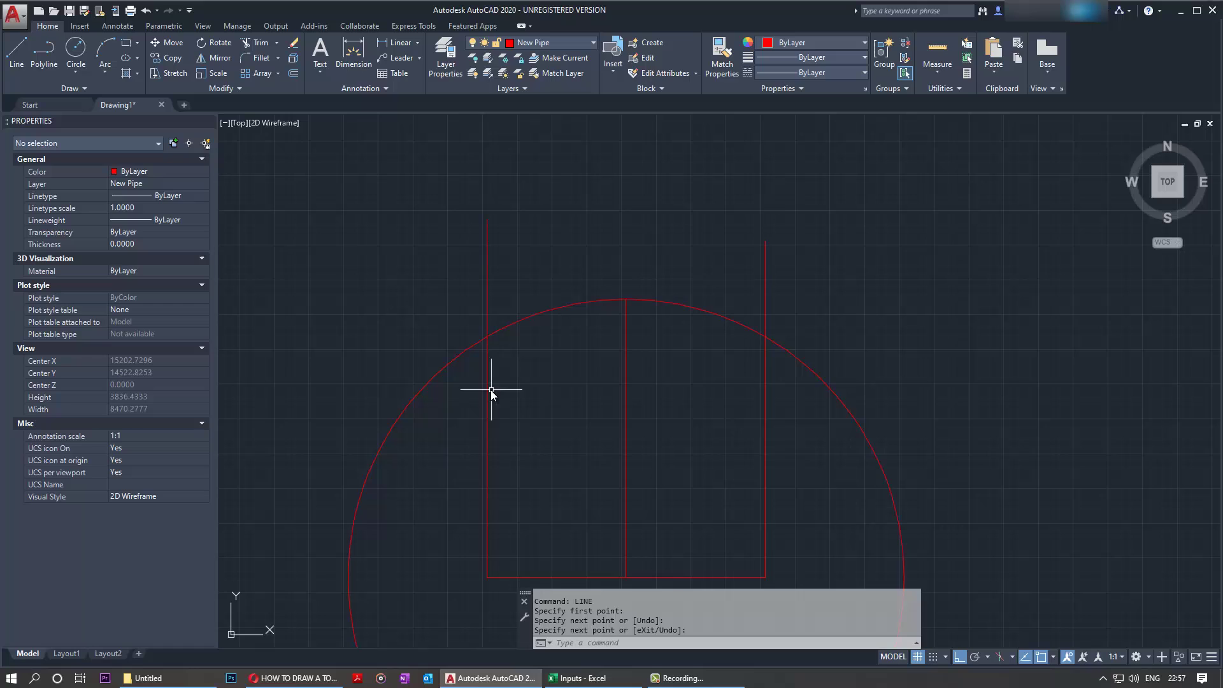
middle_click_drag(533, 363, 486, 331)
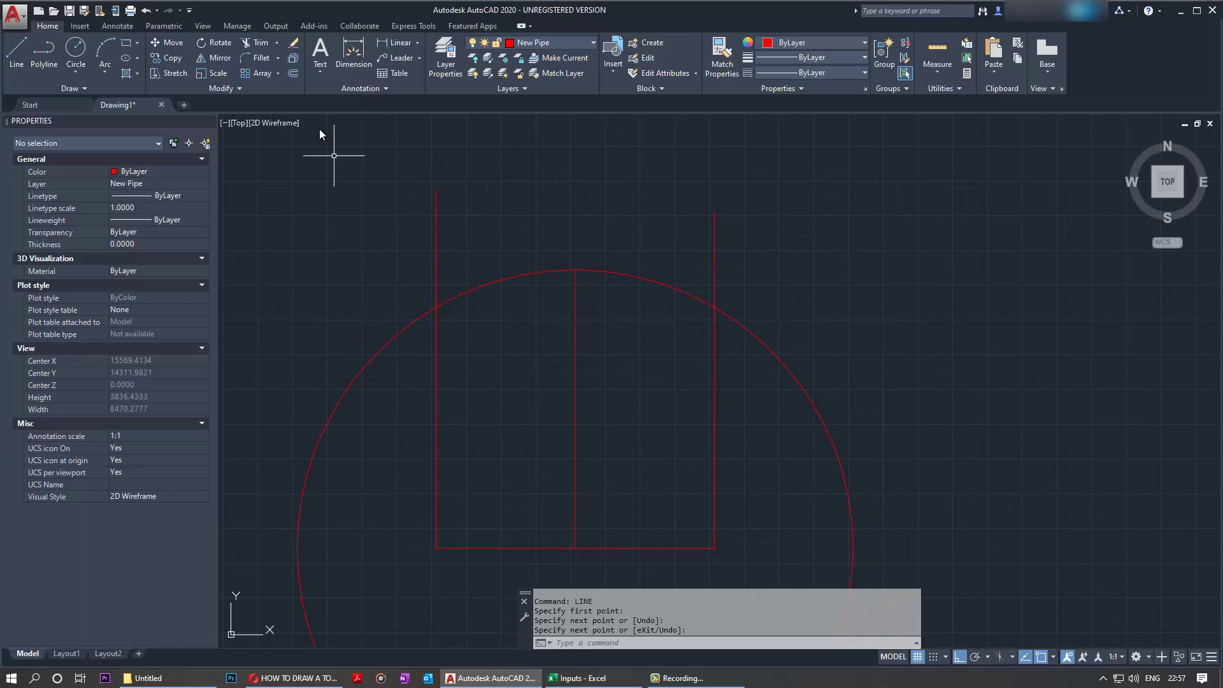
Start a fillet at its radius prompt, then check the 200 knuckle radius in the Excel inputs.
left_click(263, 59)
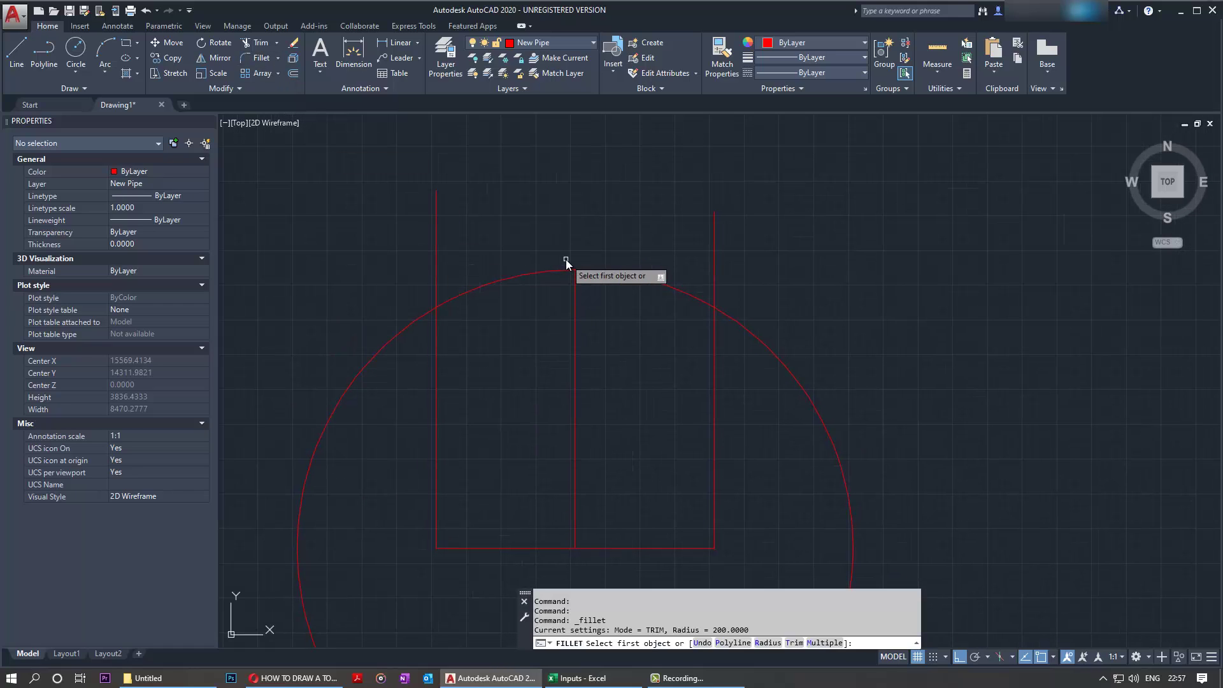
type("r")
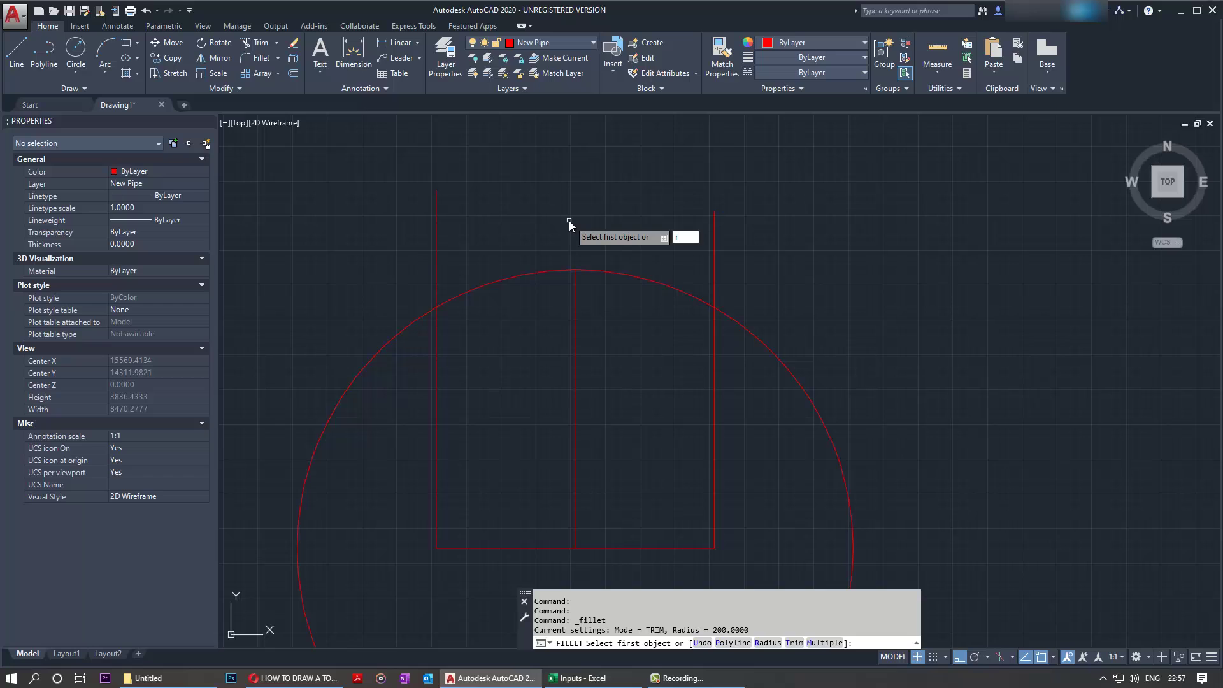
key("Return")
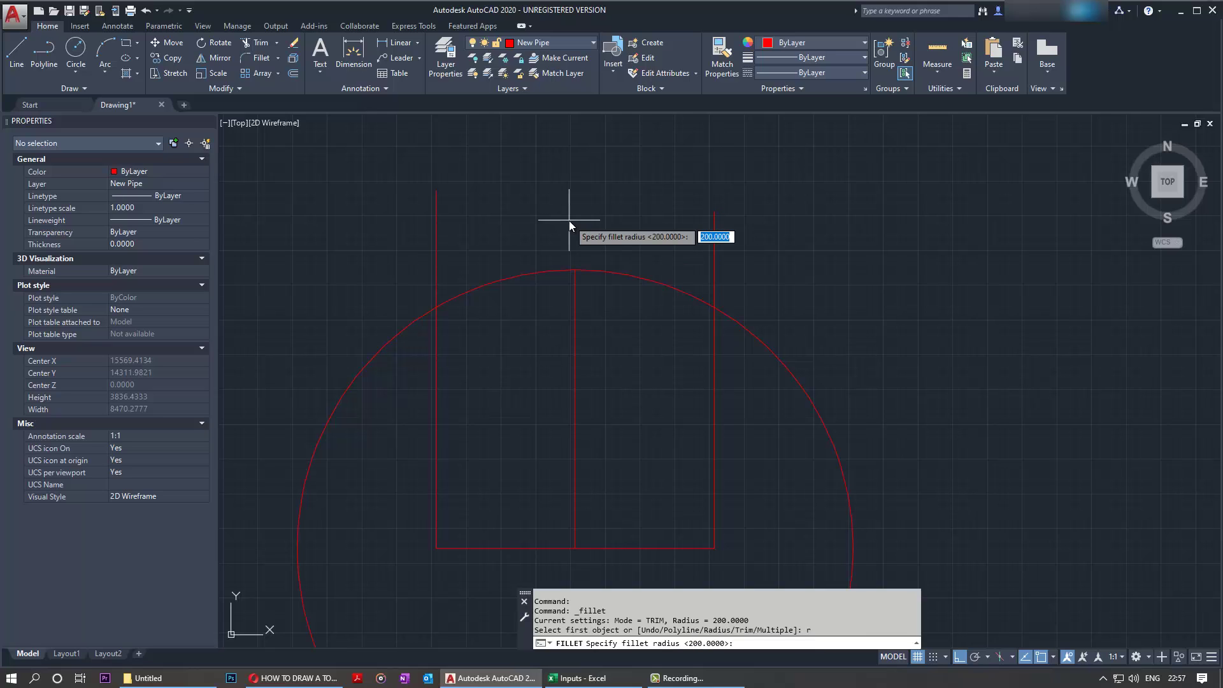
left_click(590, 679)
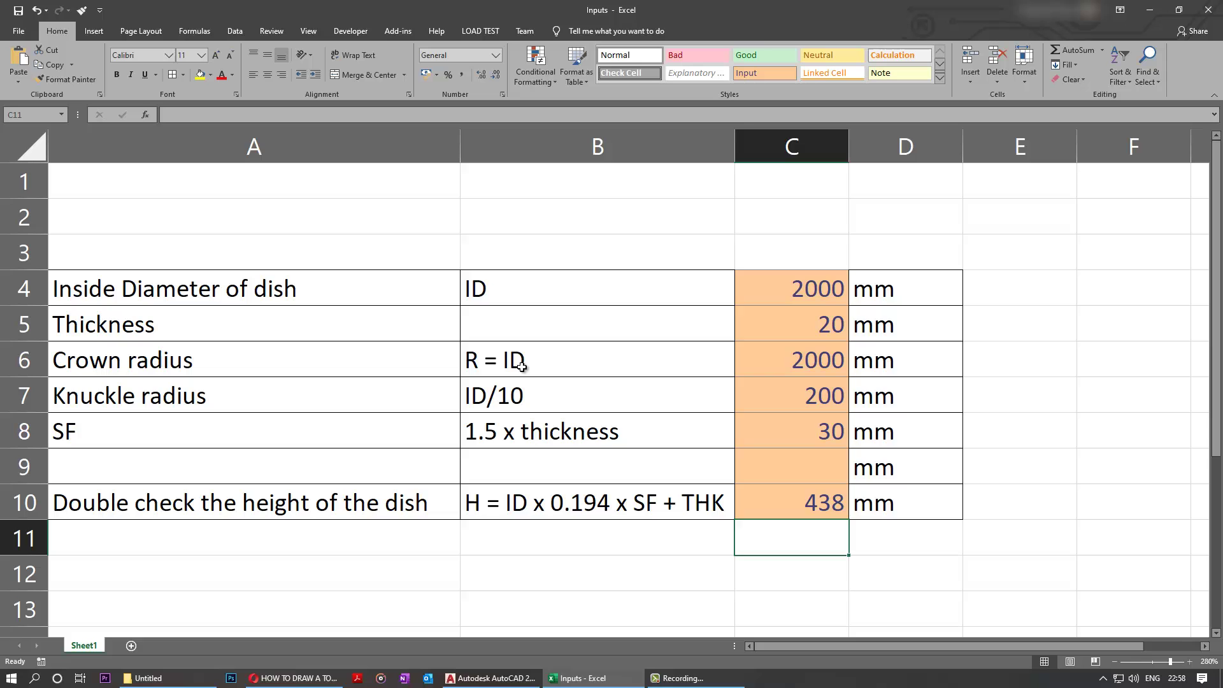
Fillet the crown arc to the left vertical line with radius 200.
left_click(491, 679)
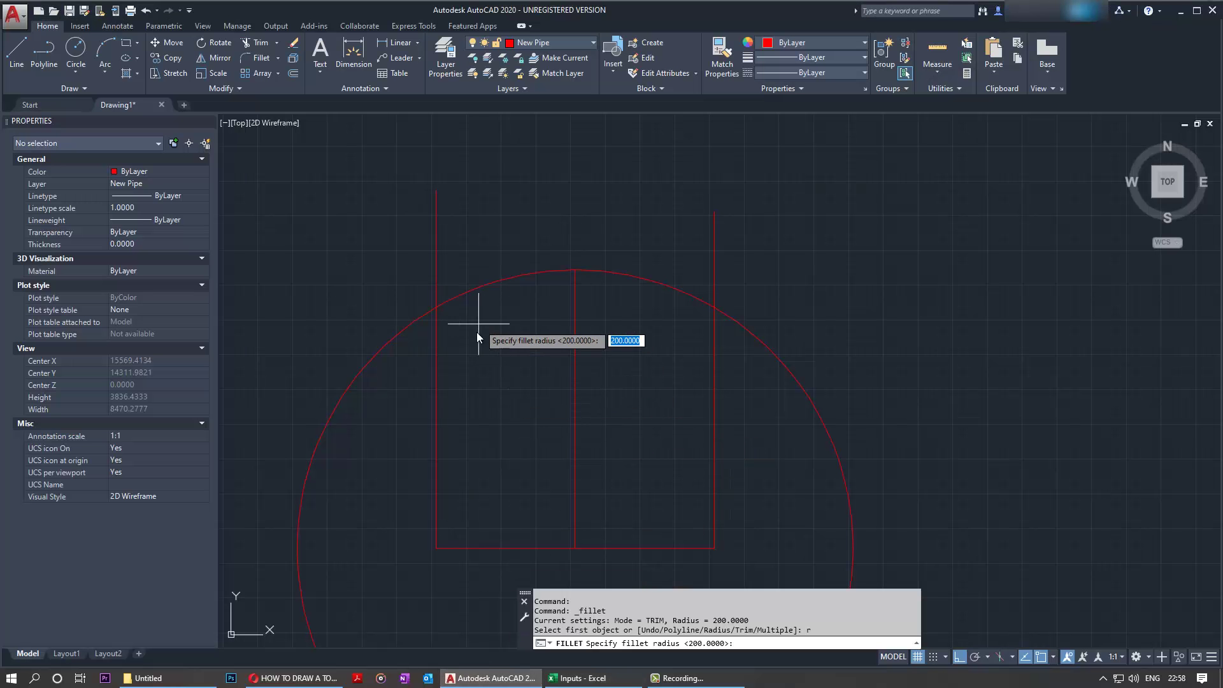
scroll(475, 332, "up", 2)
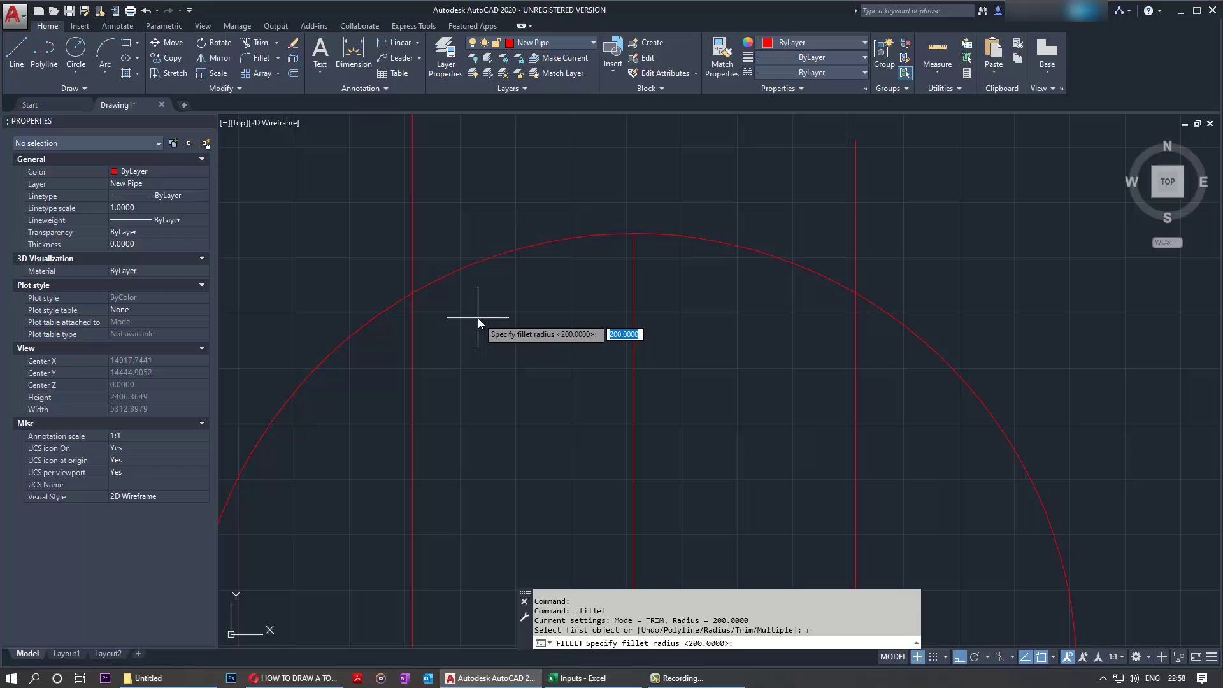
key("Return")
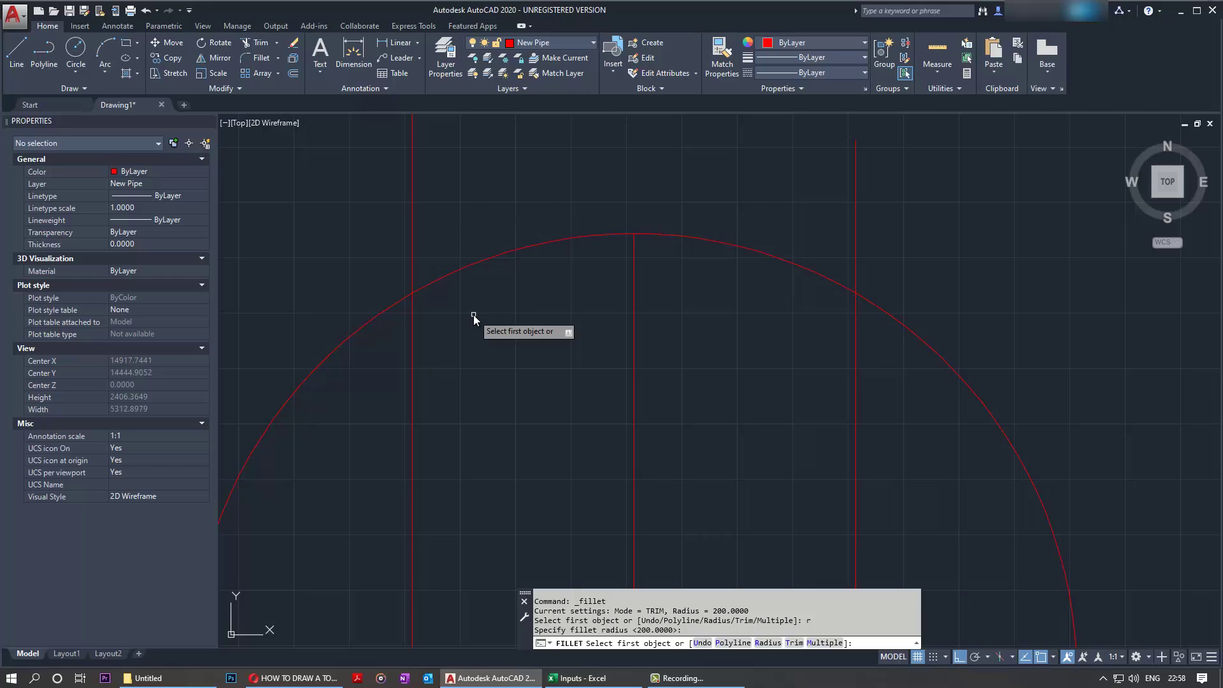
left_click(257, 57)
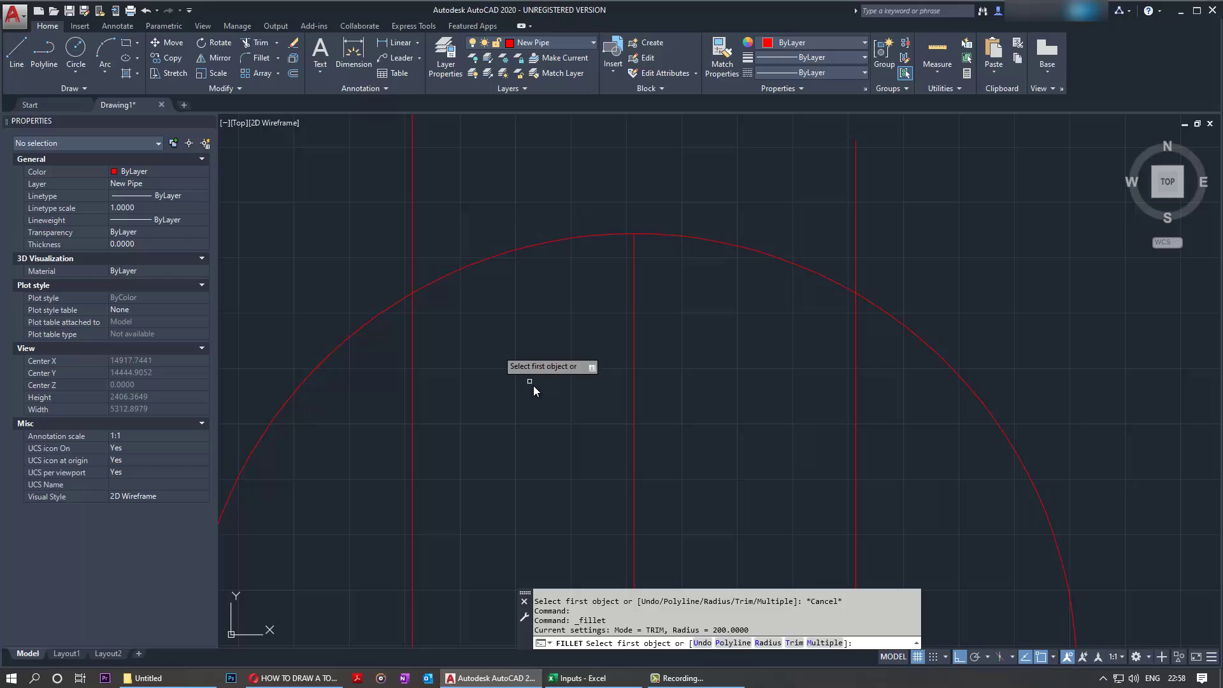
type("r")
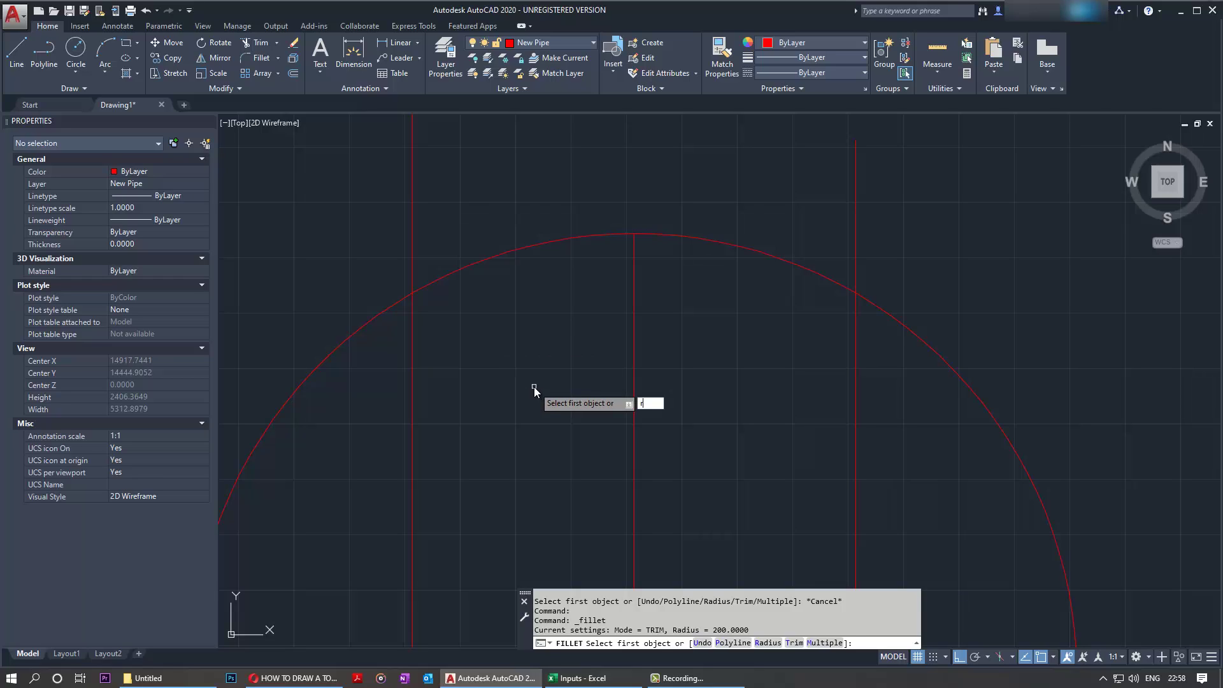
key("Return")
type("200")
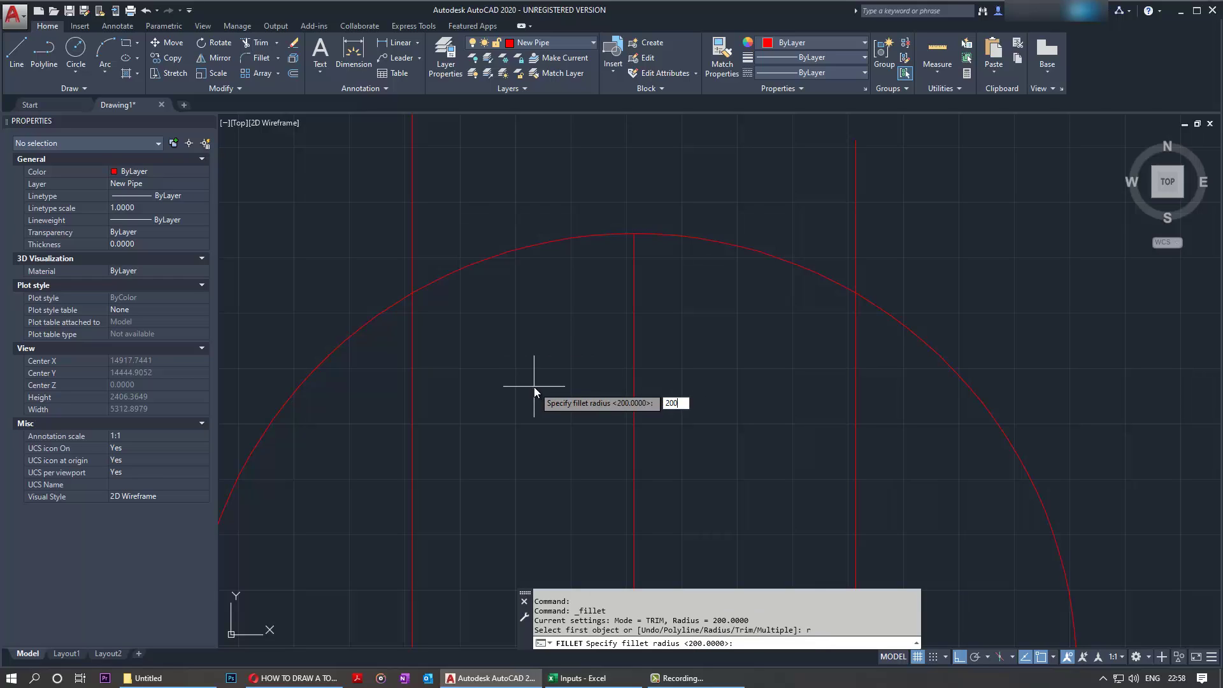
key("Return")
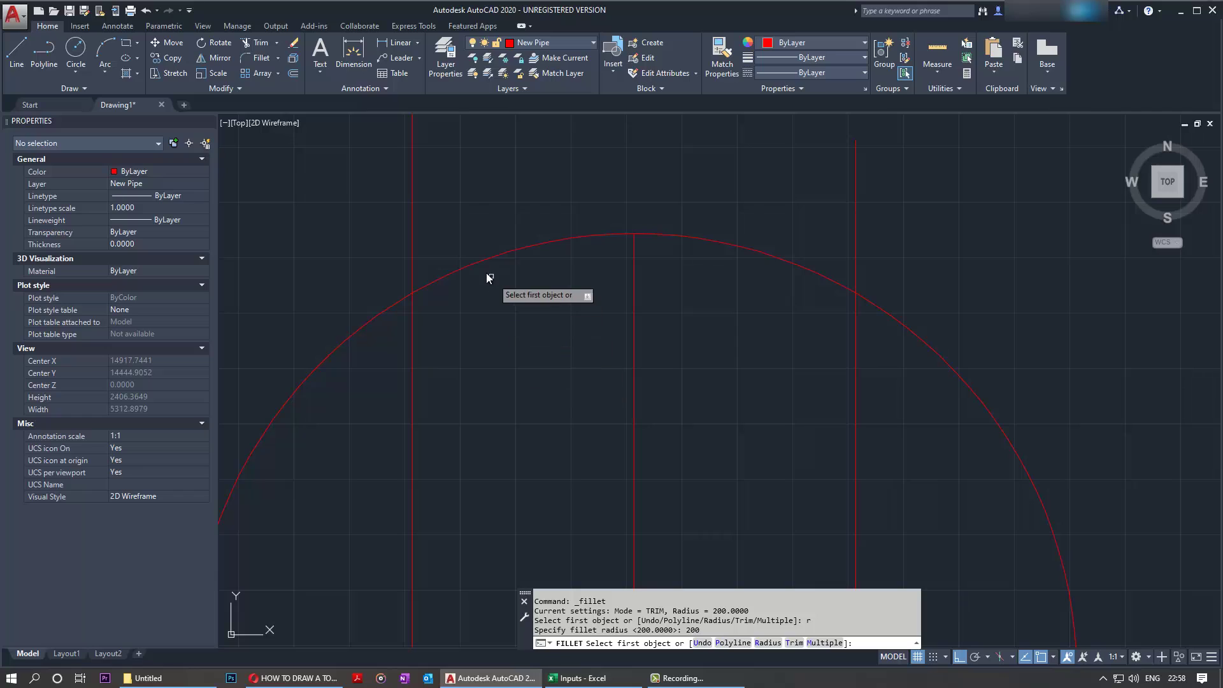
left_click(470, 262)
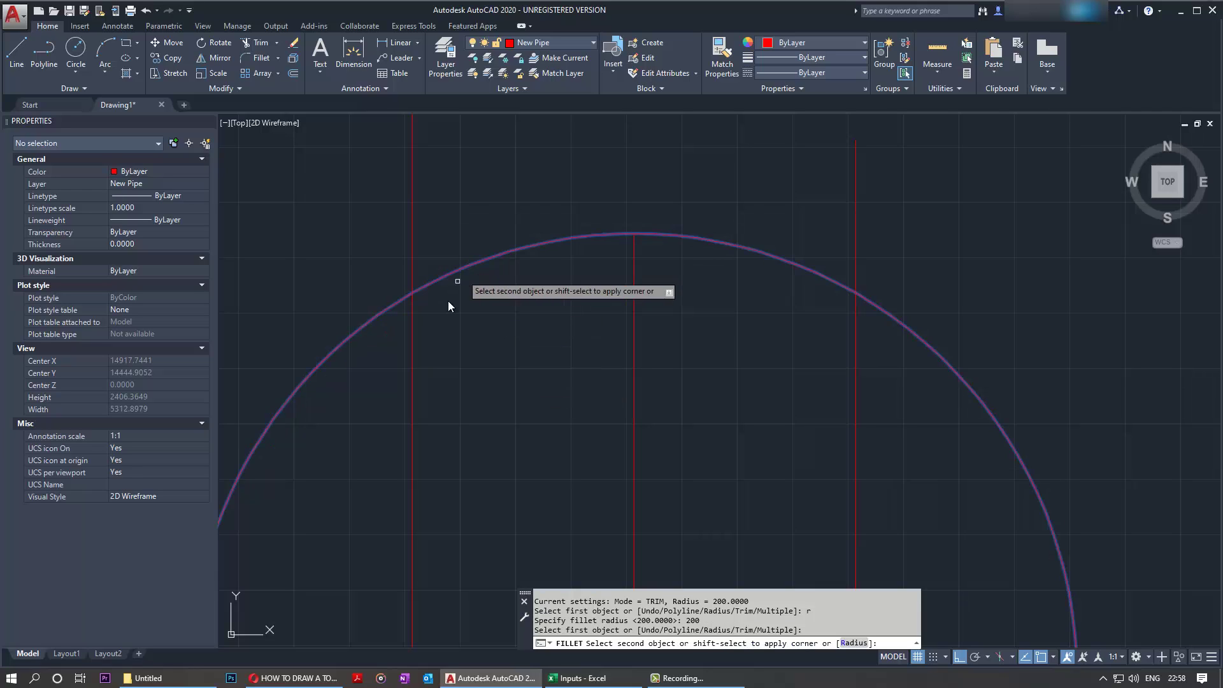
left_click(414, 353)
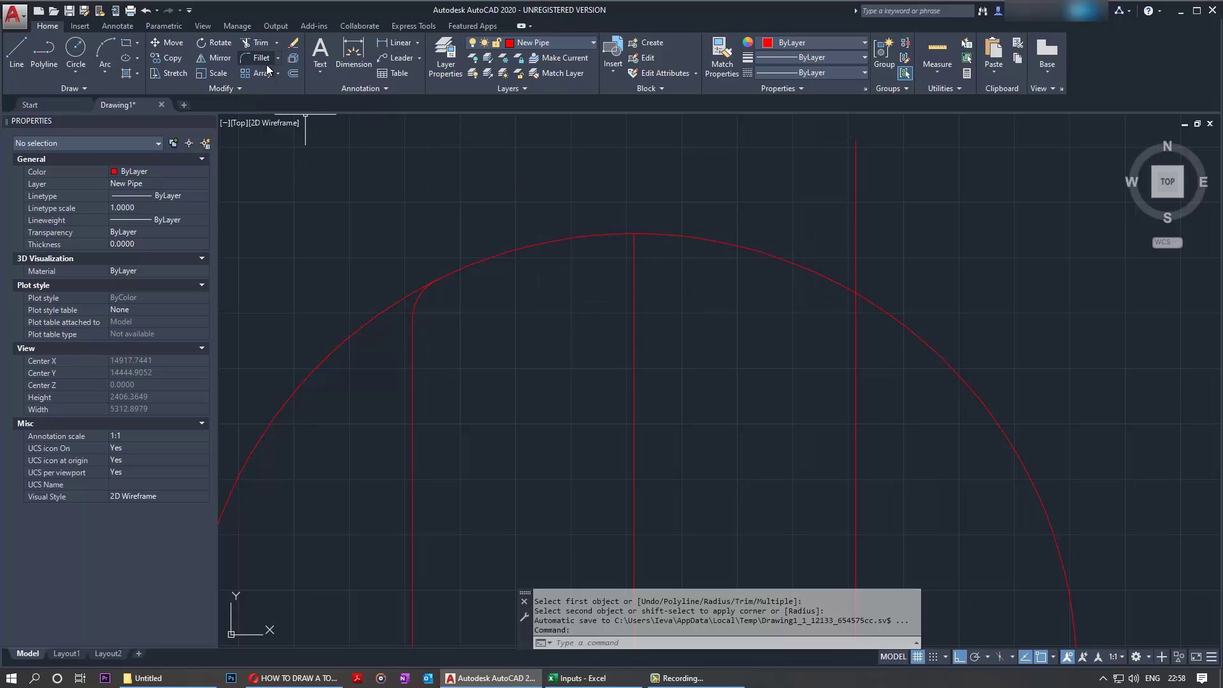
Fillet the crown arc to the right vertical line with the same 200 radius.
right_click(485, 169)
left_click(516, 179)
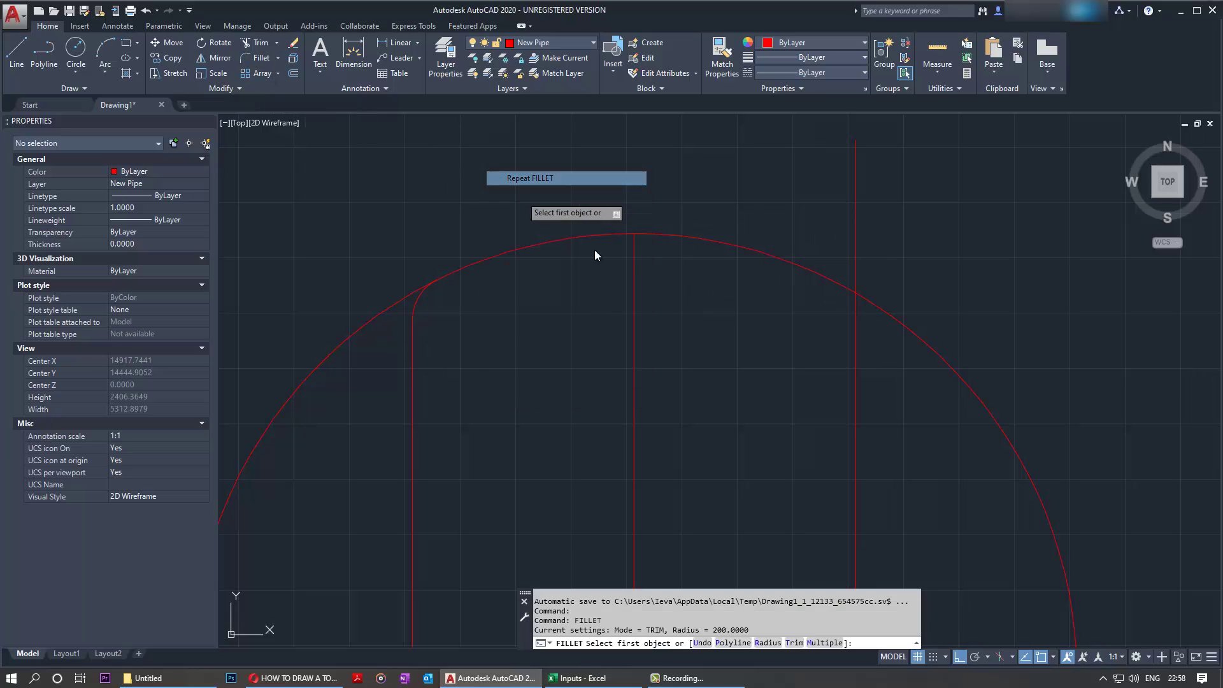
left_click(830, 285)
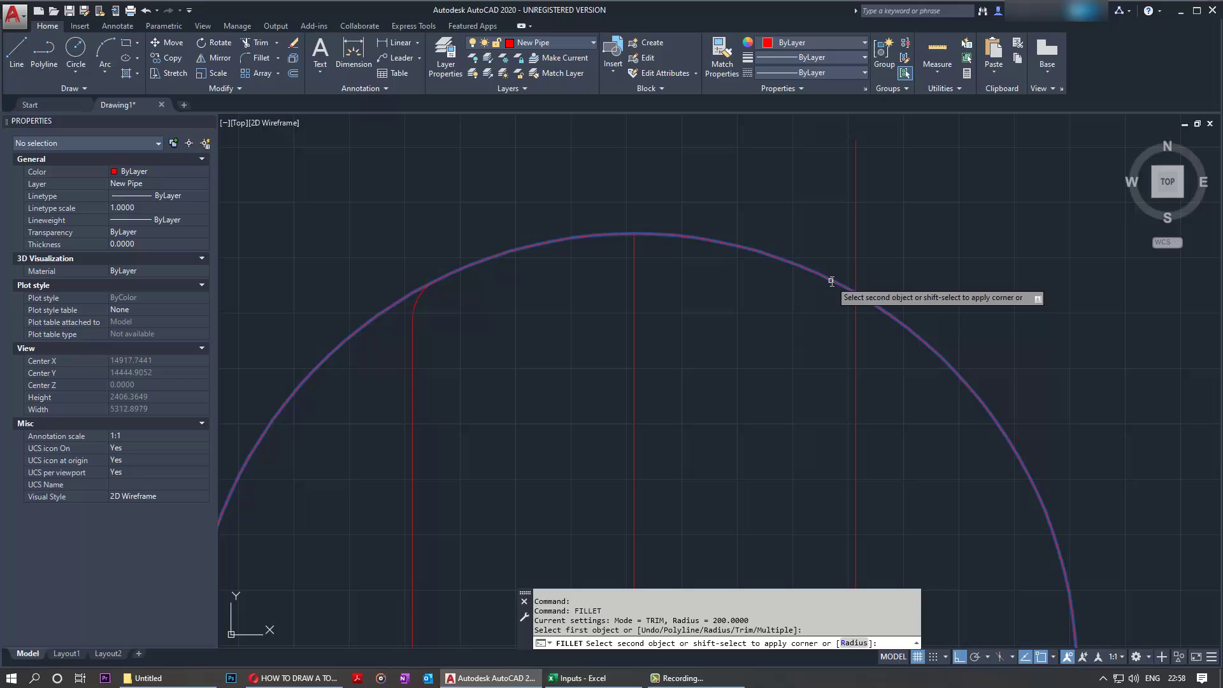
left_click(856, 347)
right_click(813, 352)
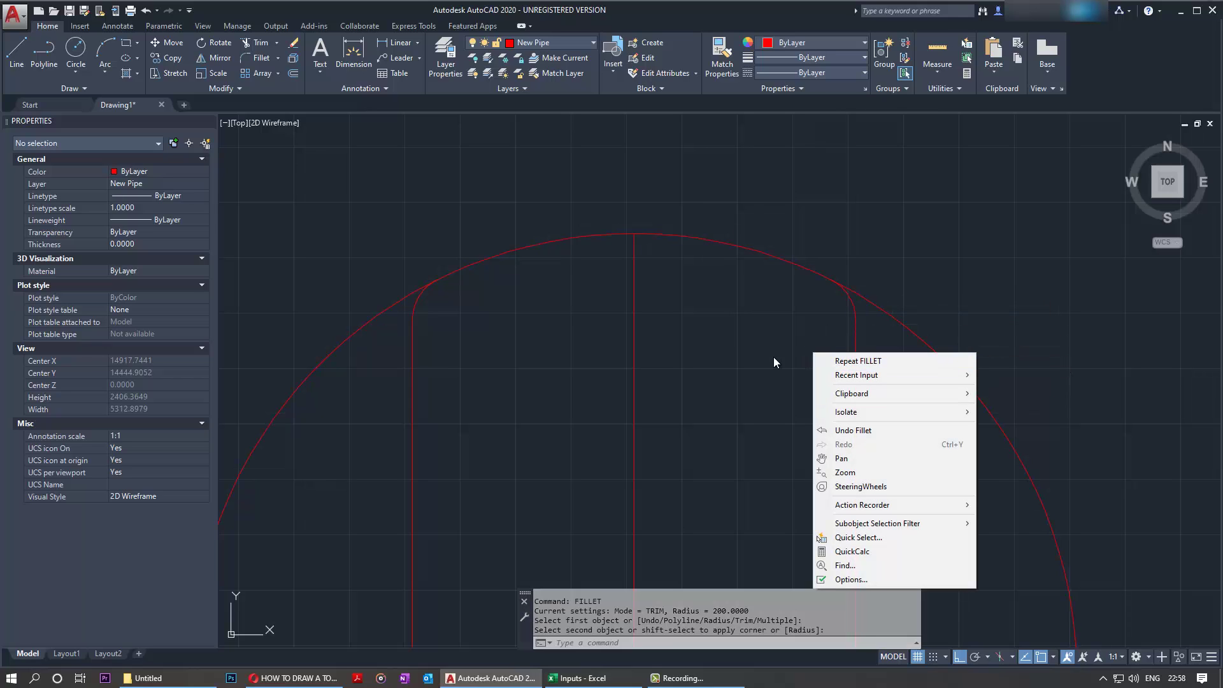
Erase the bottom horizontal line.
key("Escape")
scroll(747, 347, "down", 4)
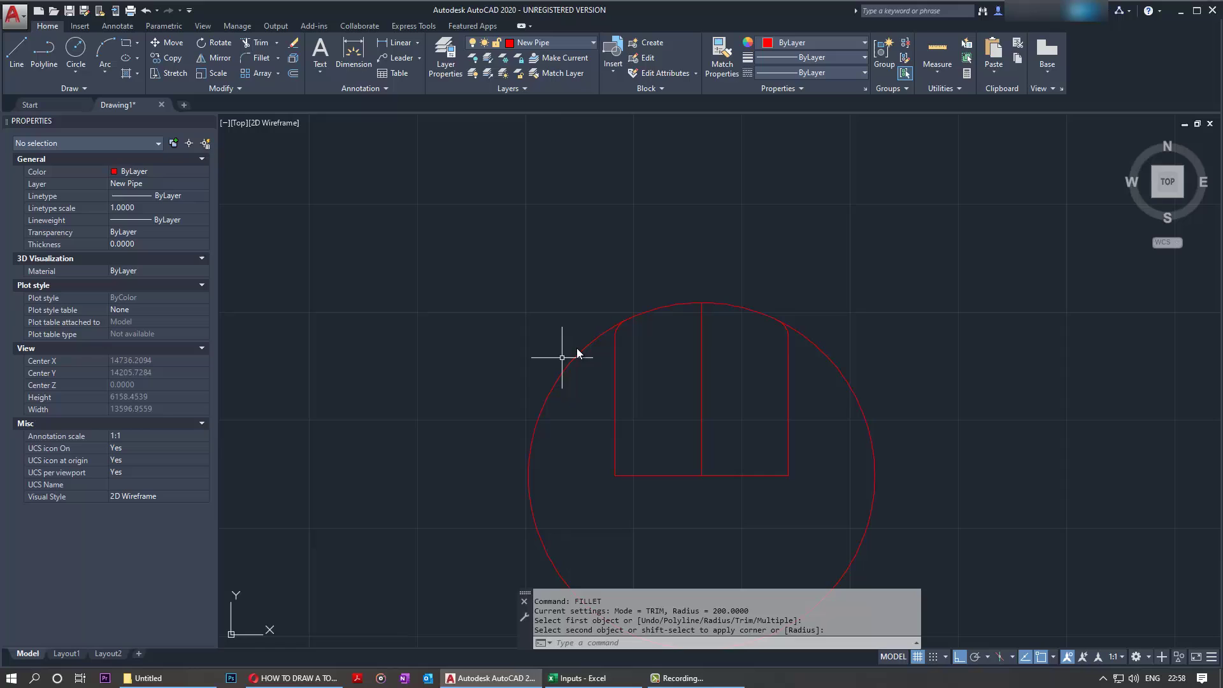
scroll(677, 389, "up", 4)
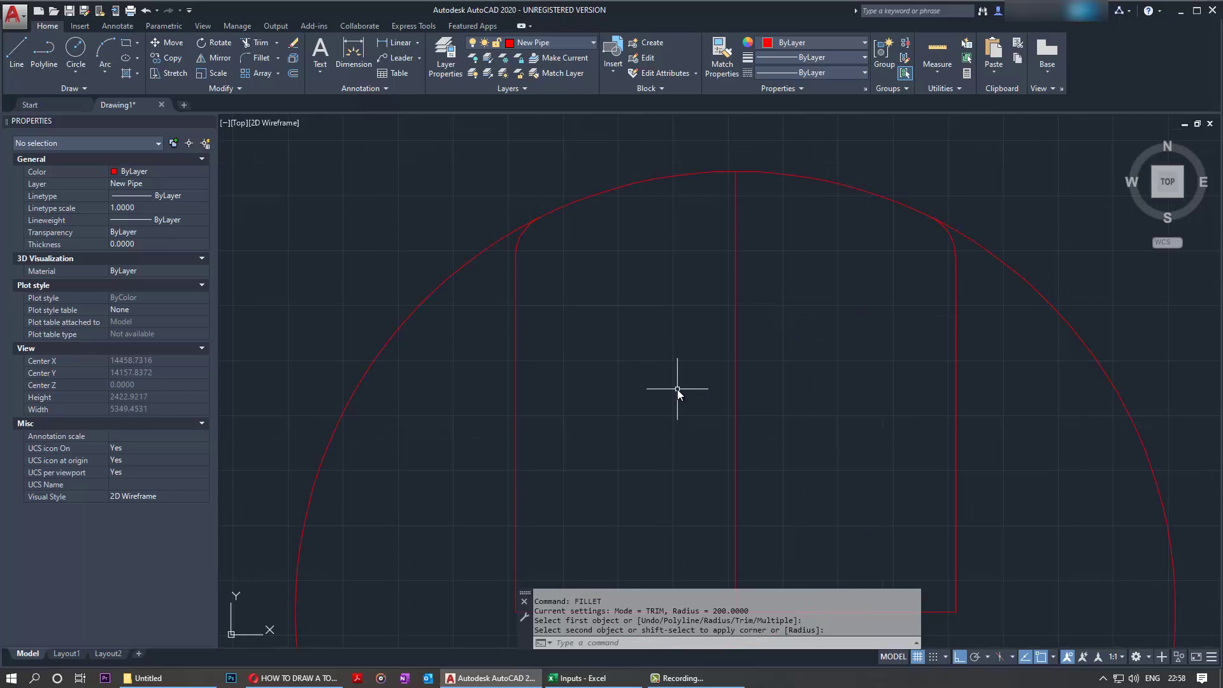
scroll(677, 389, "down", 2)
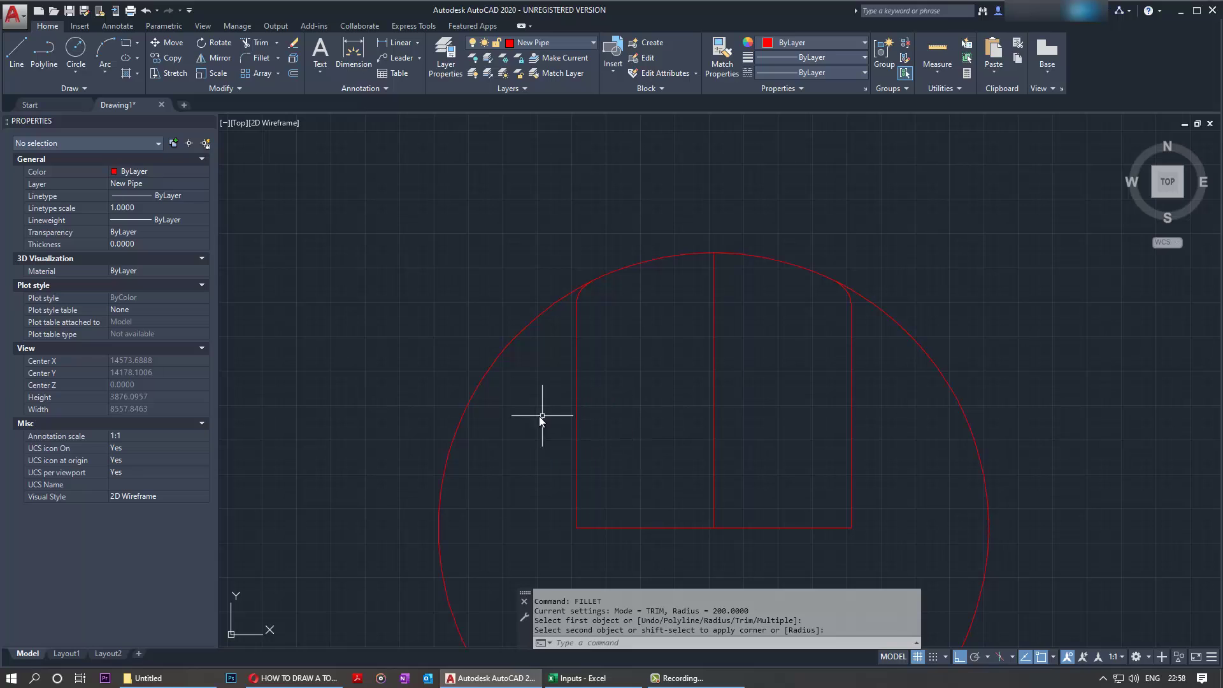
mouse_move(521, 418)
left_mouse_down()
mouse_move(786, 437)
mouse_move(898, 488)
mouse_move(909, 529)
mouse_move(717, 561)
mouse_move(513, 557)
left_mouse_up()
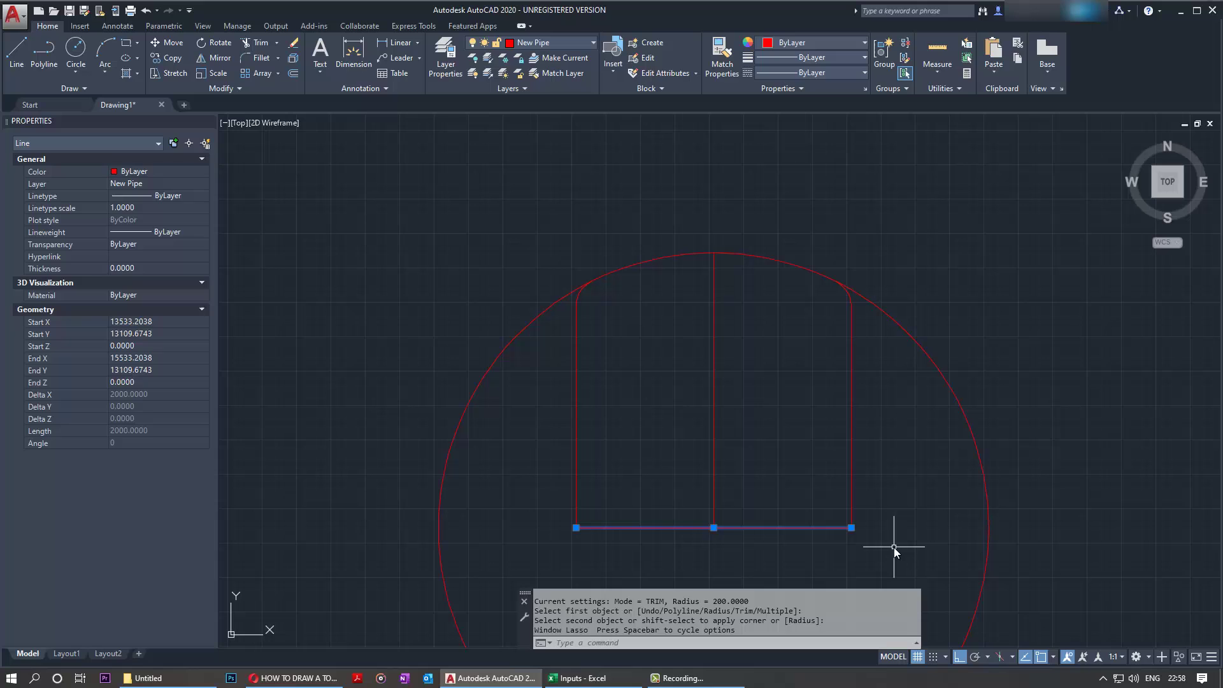
key("Delete")
Erase the left, middle and right vertical lines.
mouse_move(900, 552)
left_mouse_down()
mouse_move(543, 400)
mouse_move(518, 428)
left_mouse_up()
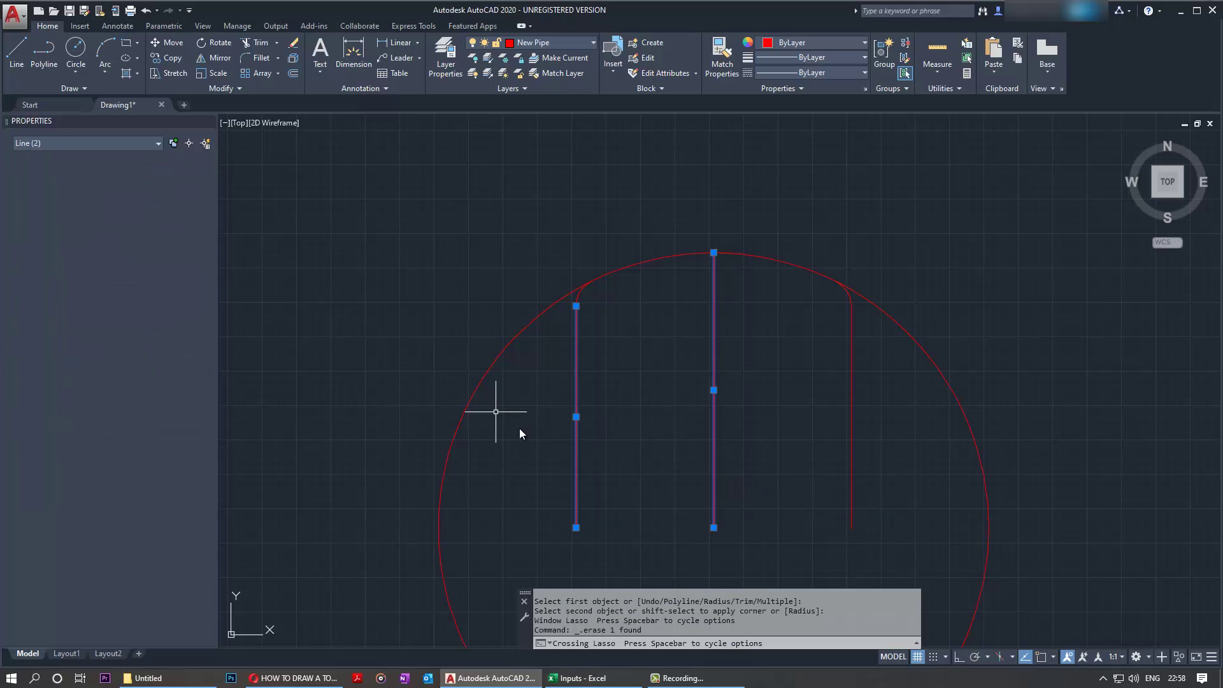
key("Delete")
left_click_drag(931, 463, 770, 408)
key("Delete")
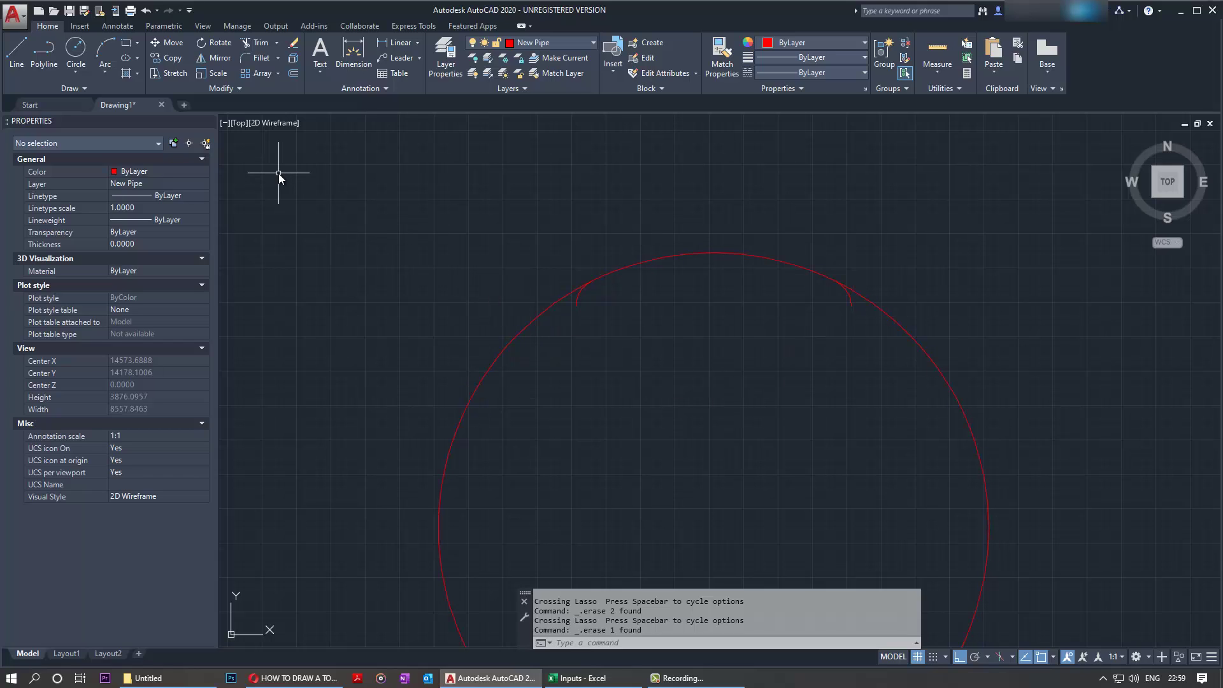
Trim off the lower circle using all objects as cutting edges, keeping the crown and knuckle arcs.
left_click(258, 42)
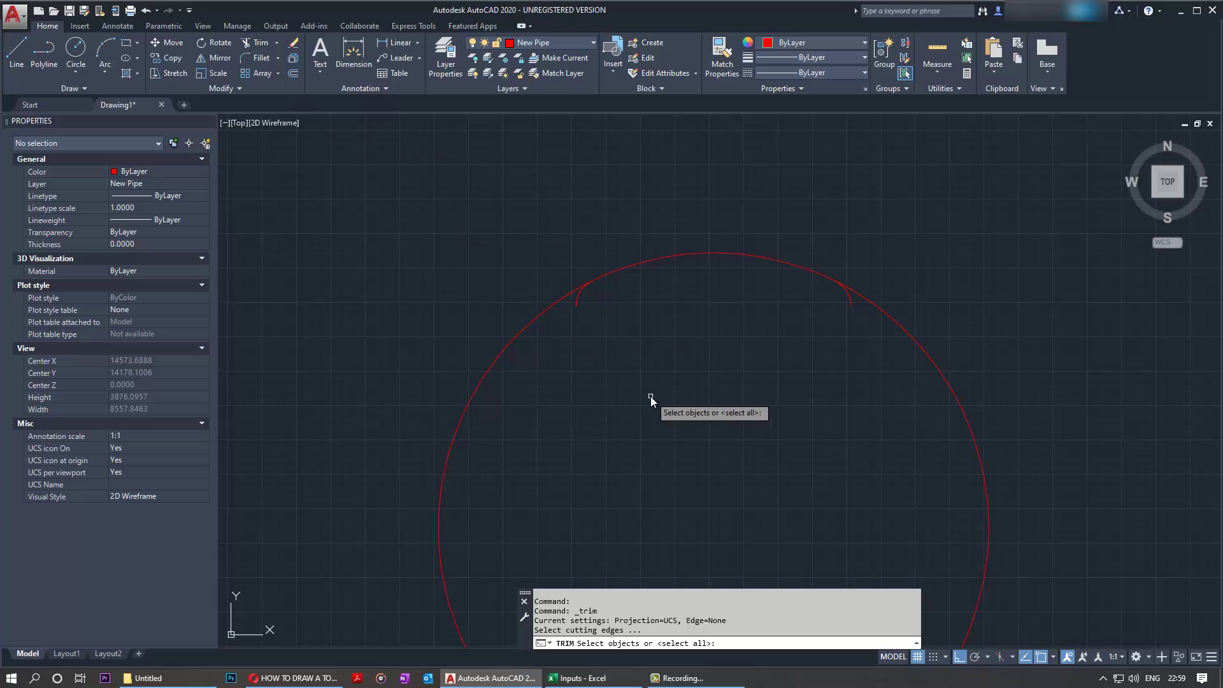
key("Return")
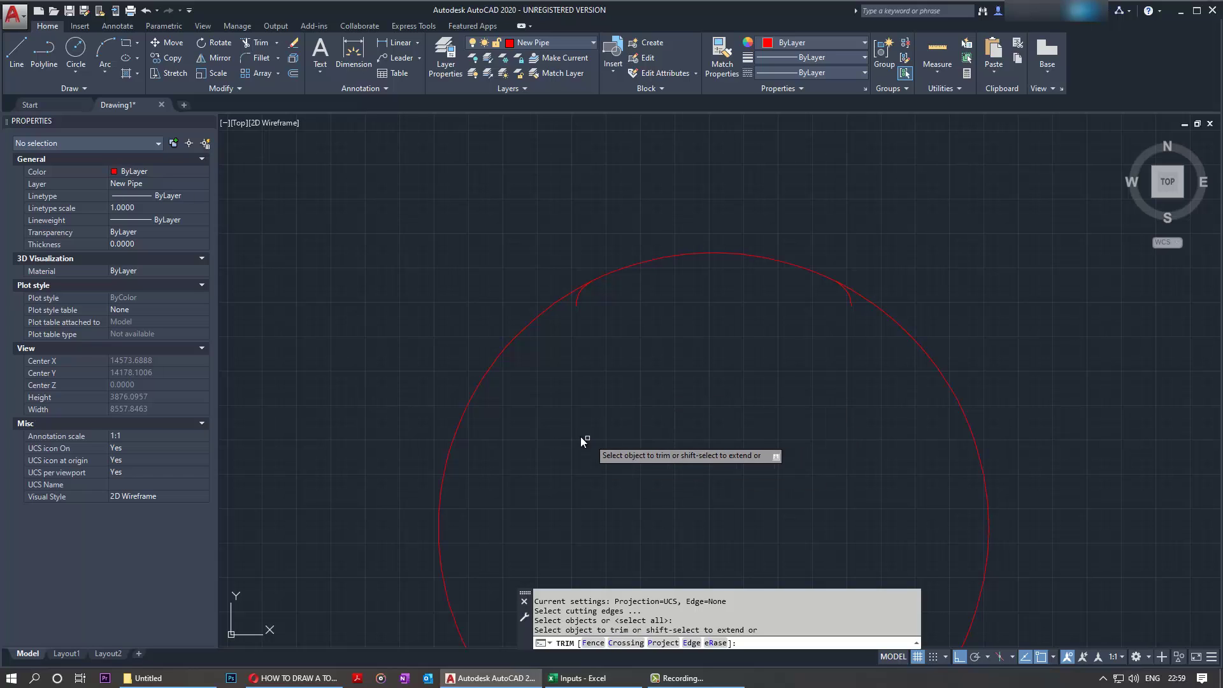
left_click(483, 379)
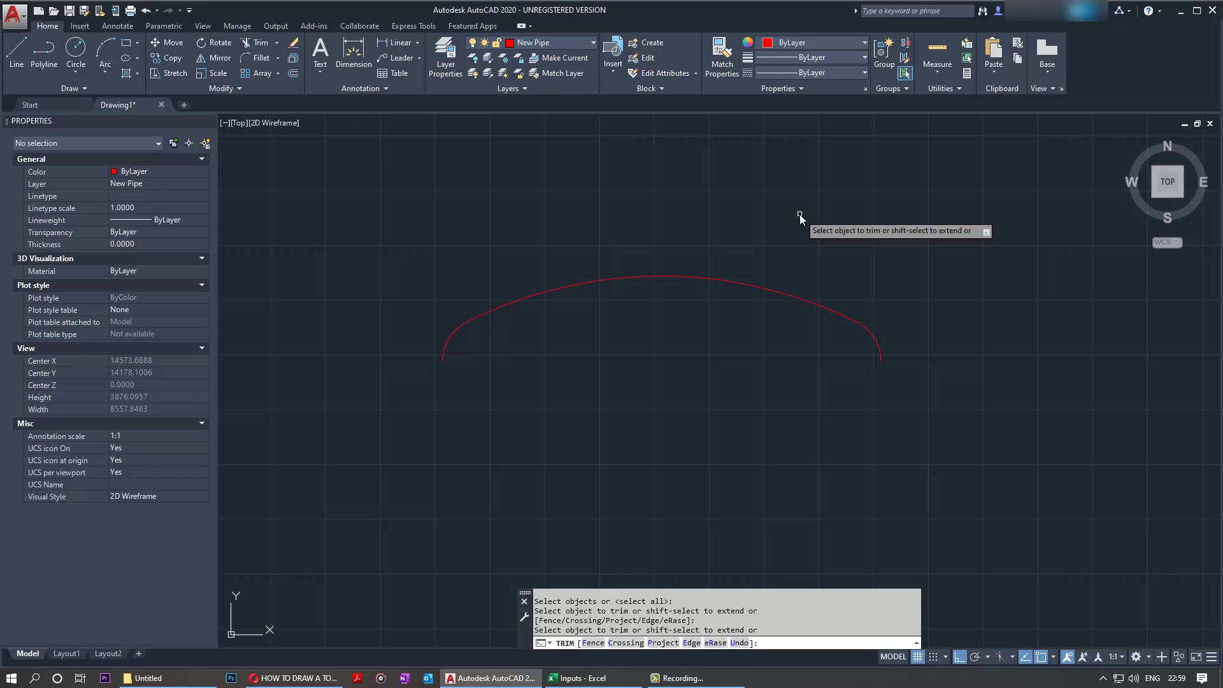
scroll(770, 263, "up", 4)
middle_click_drag(558, 368, 668, 345)
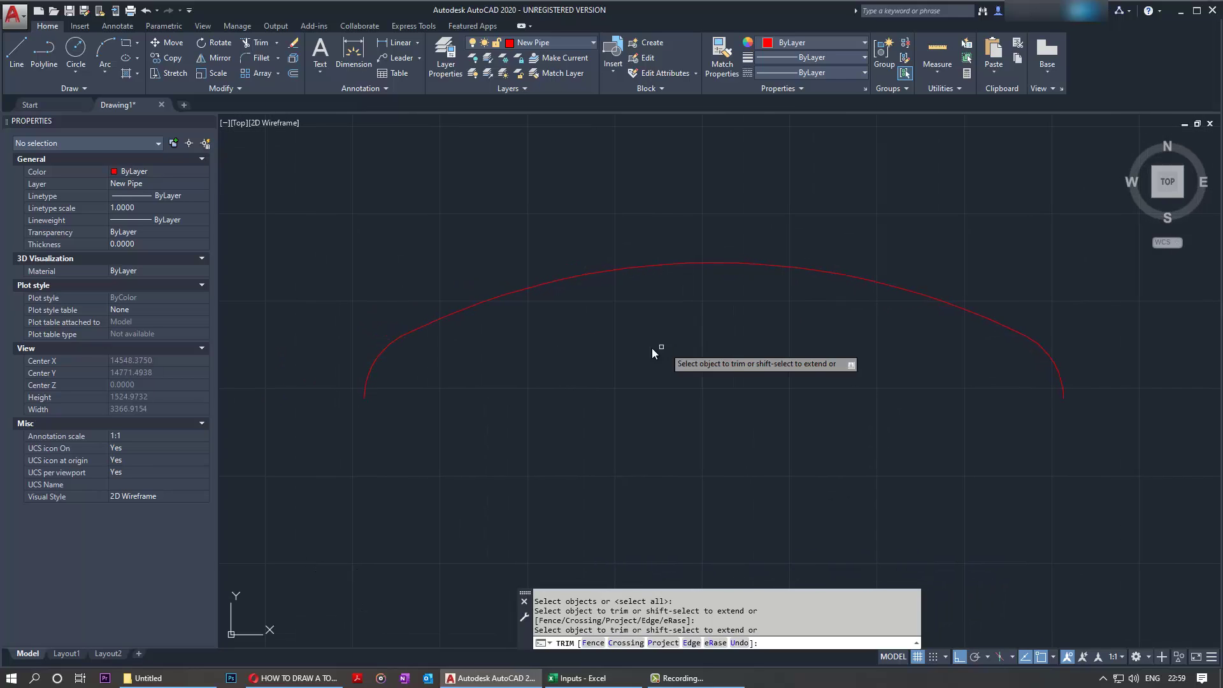
Draw a 30-unit flange line down from the left arc end and a base line to the right end.
left_click(10, 66)
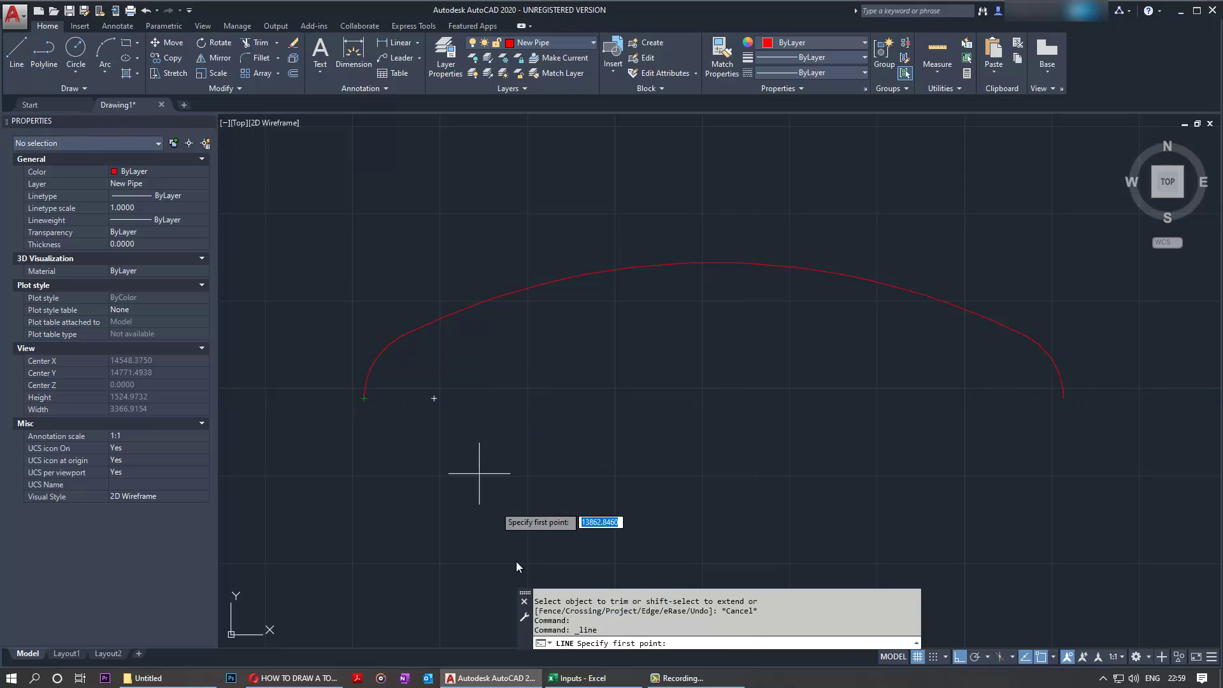
key("alt+Tab")
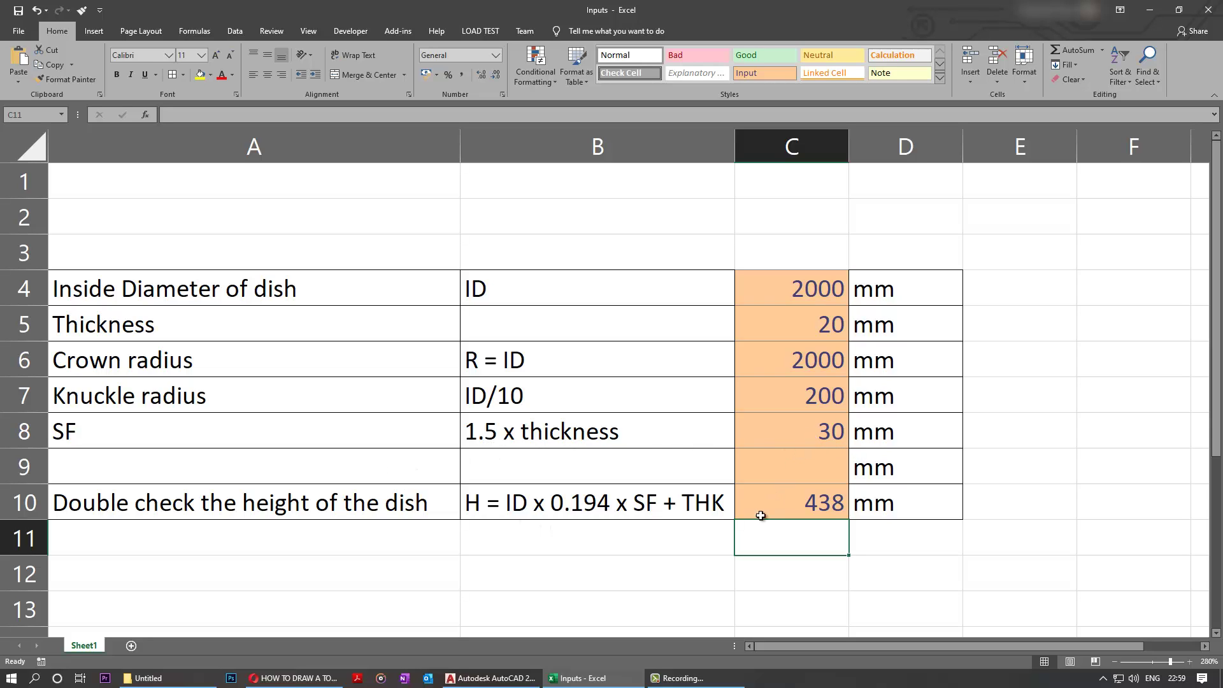
left_click(489, 678)
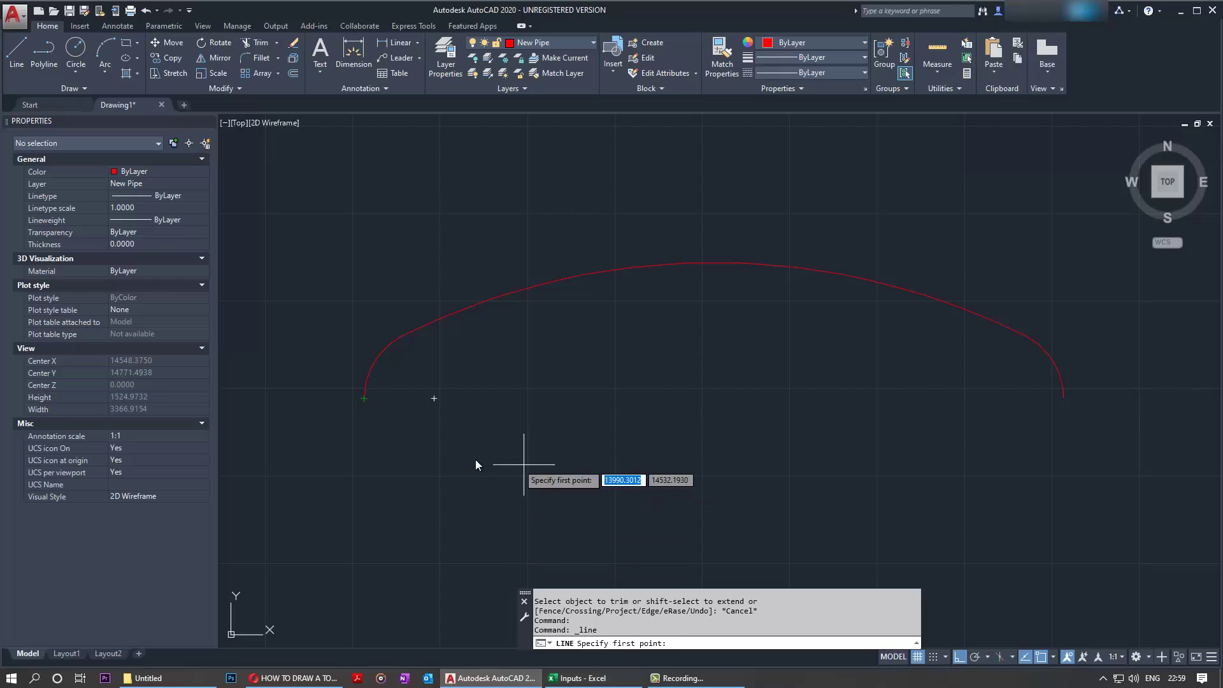
left_click(364, 399)
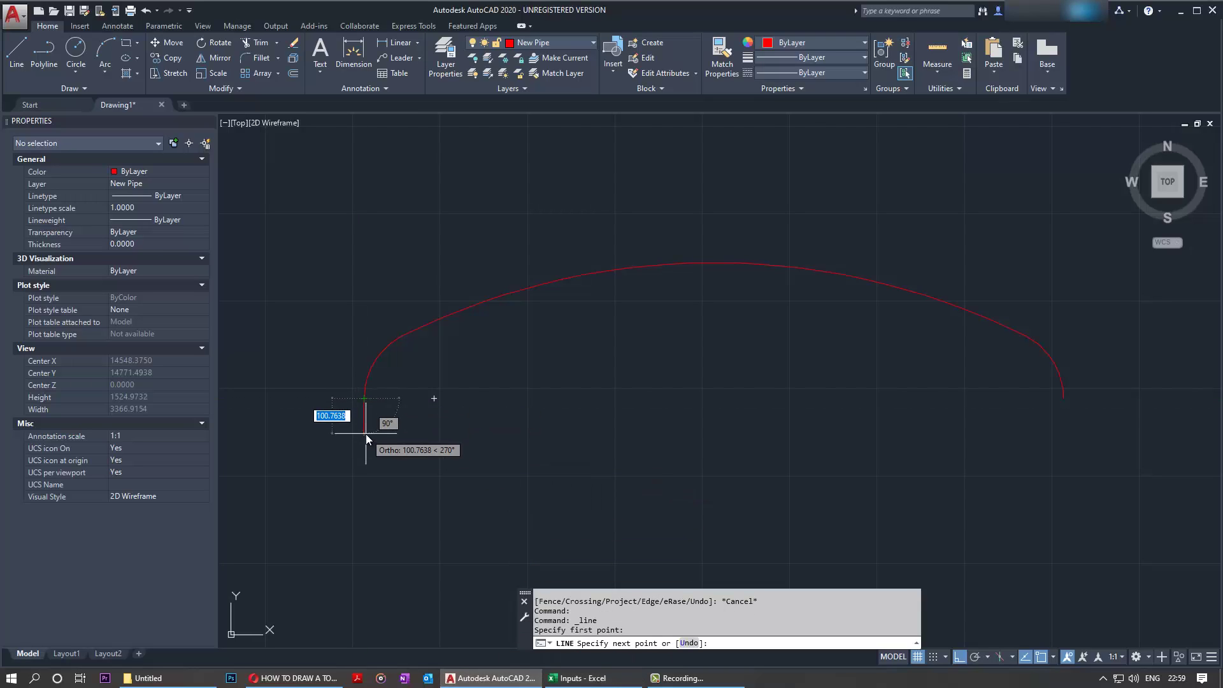
type("30")
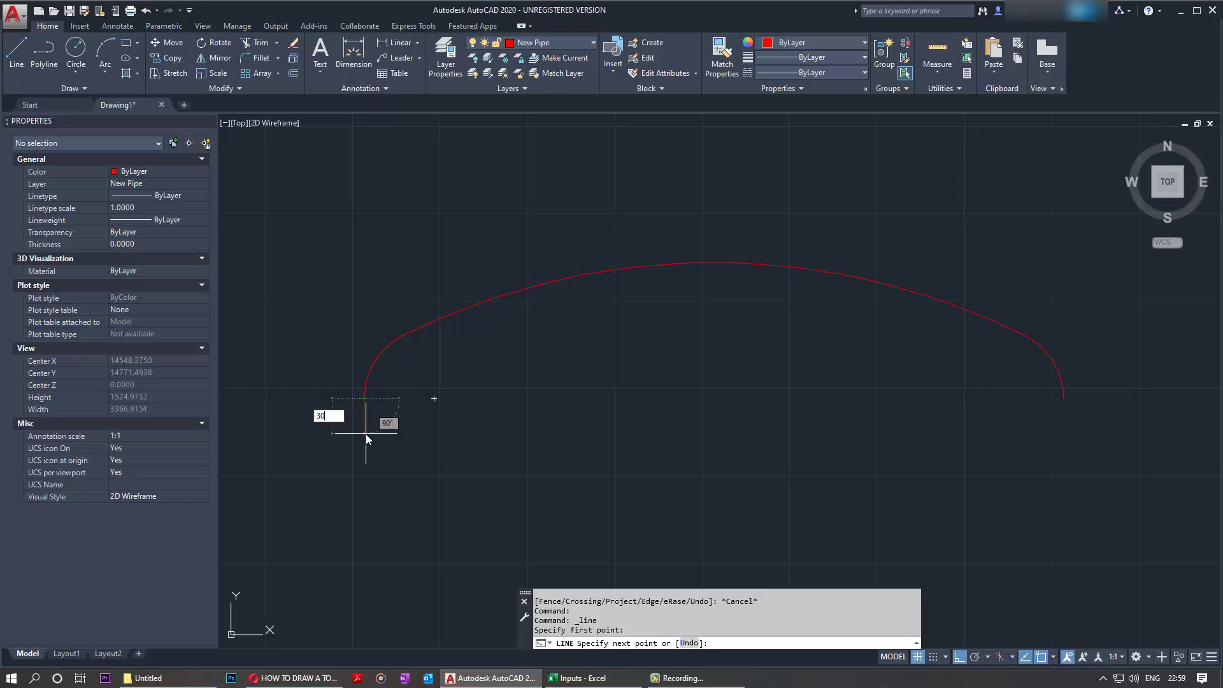
key("Return")
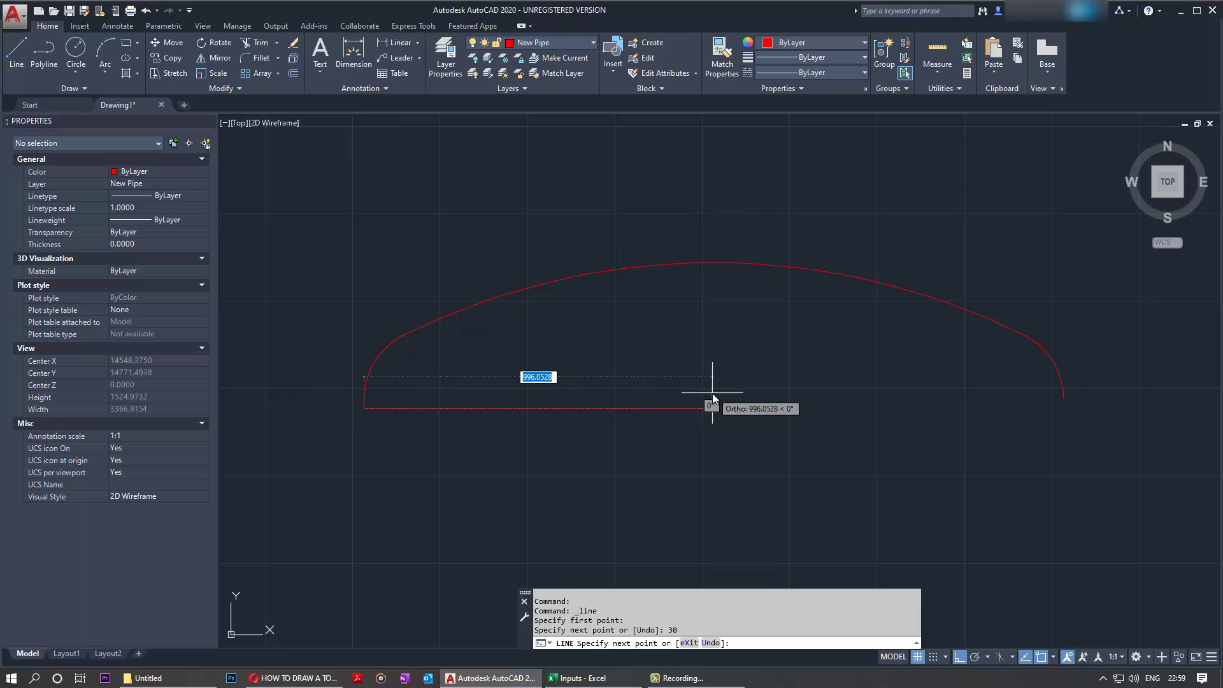
left_click(1067, 411)
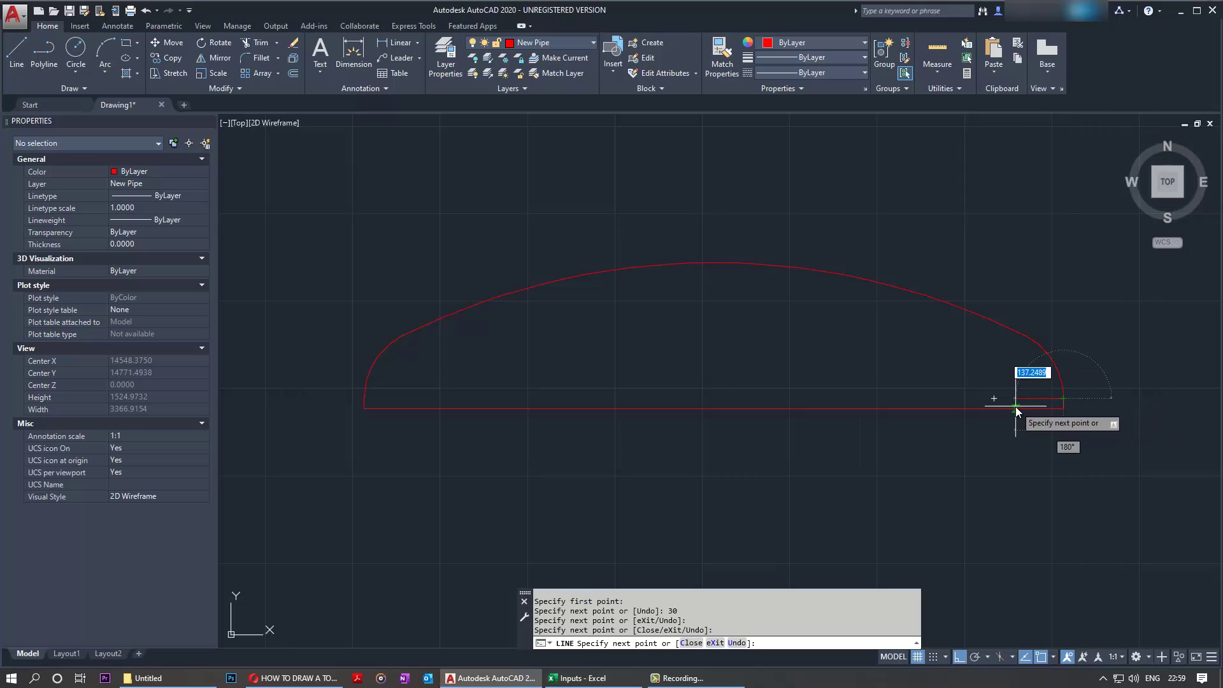
right_click(1008, 384)
left_click(1032, 393)
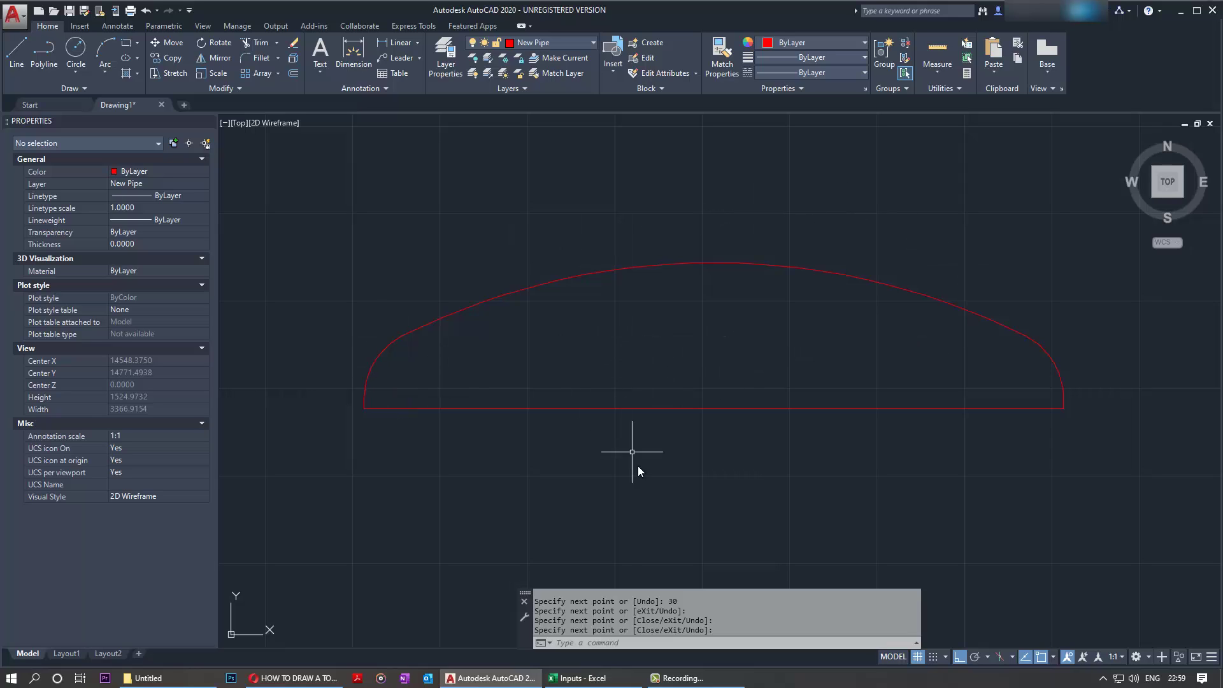
left_click(576, 678)
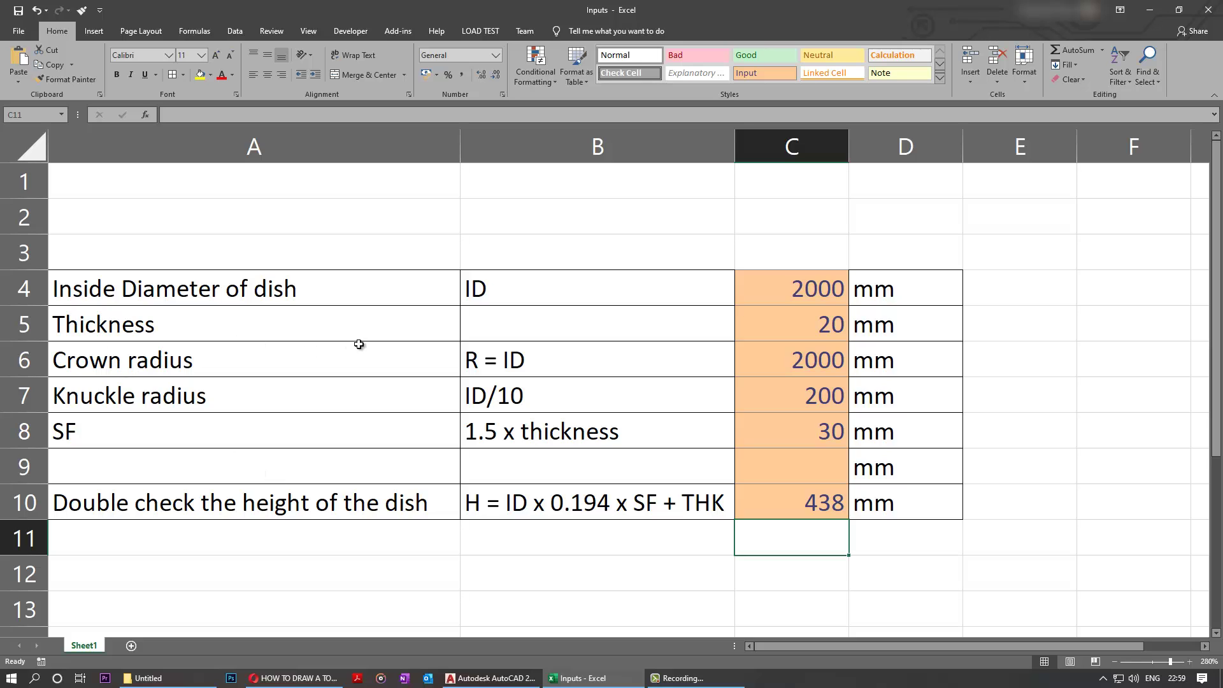
left_click(804, 322)
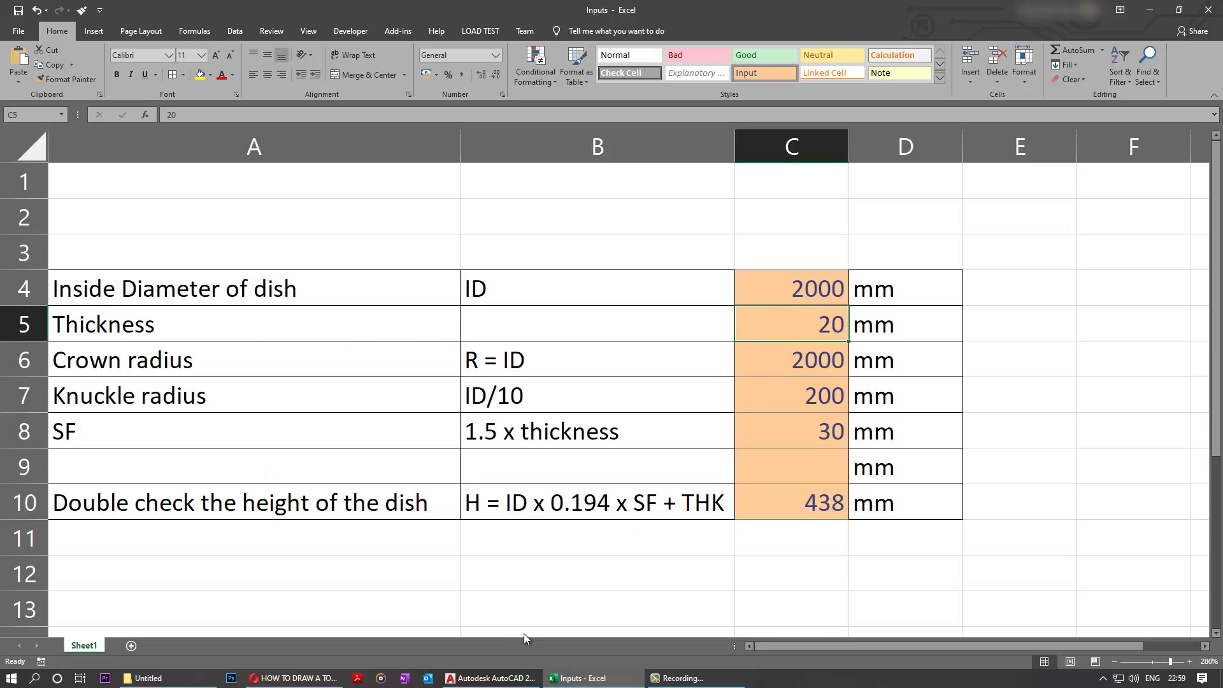
left_click(487, 678)
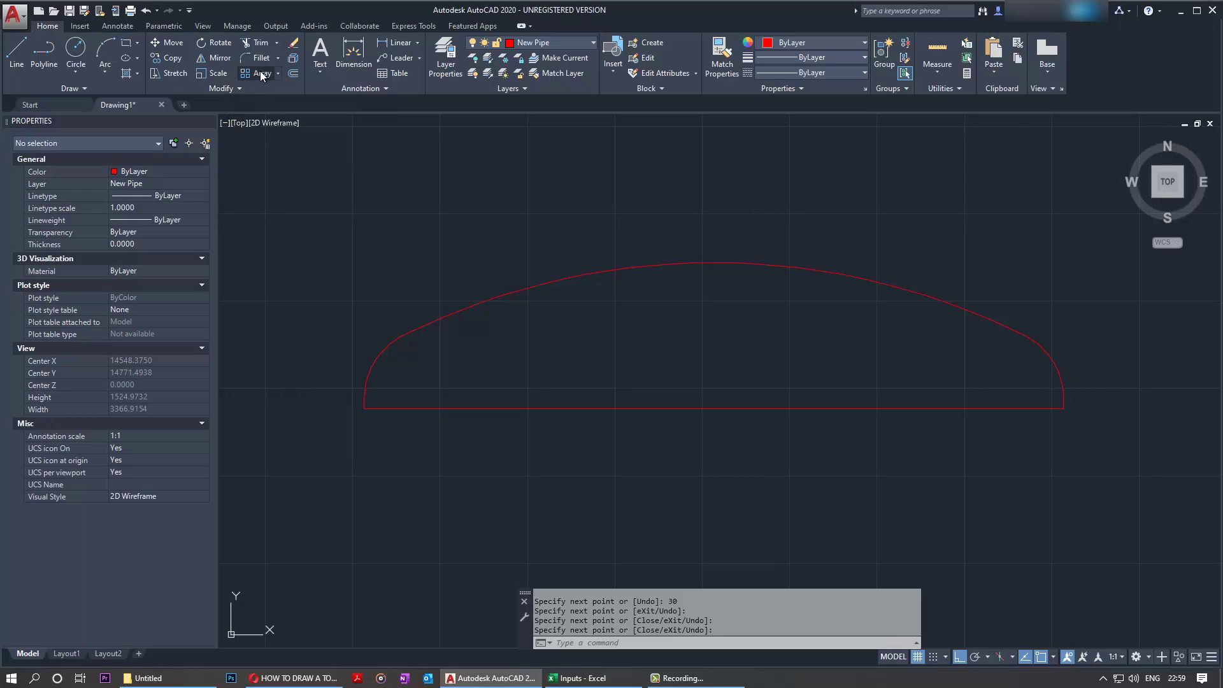
Offset the left flange line and left knuckle arc 20 units outward.
left_click(294, 75)
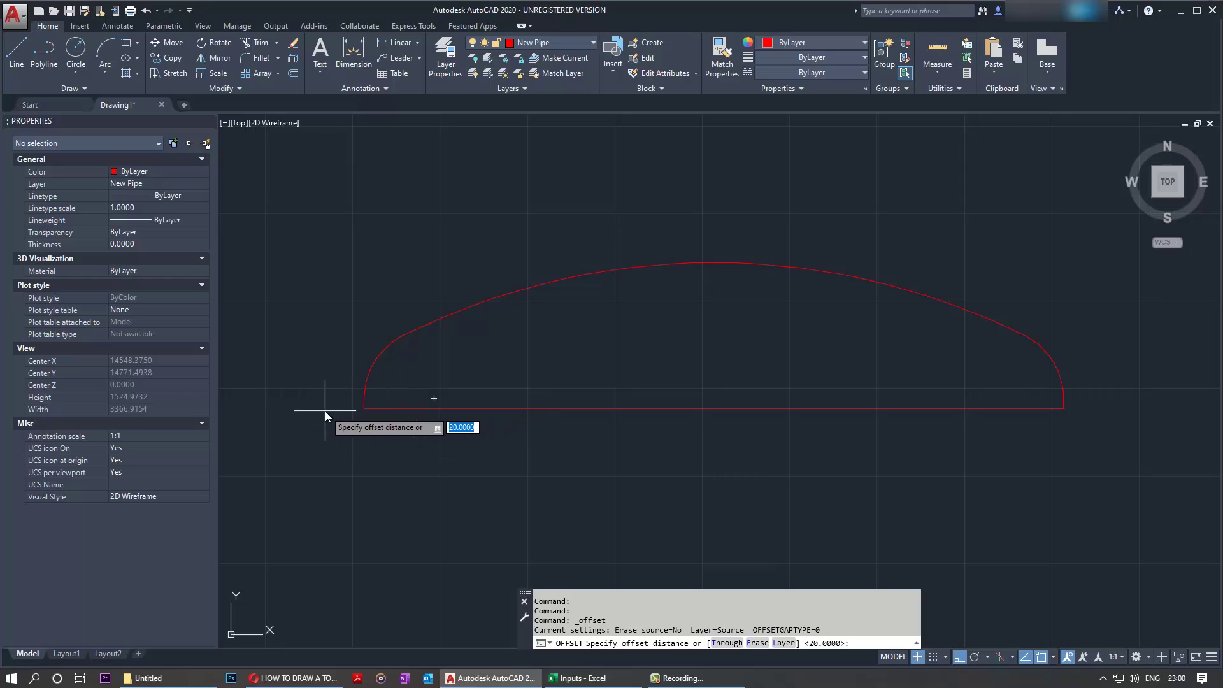
type("20")
key("Return")
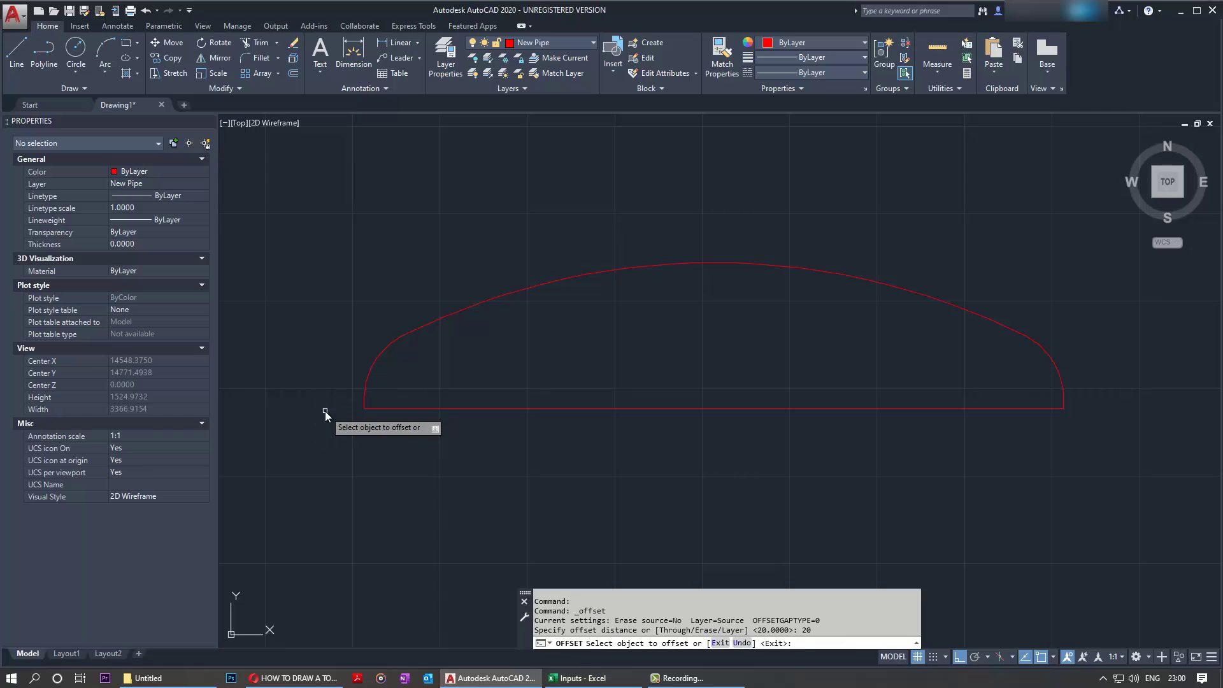
left_click(362, 406)
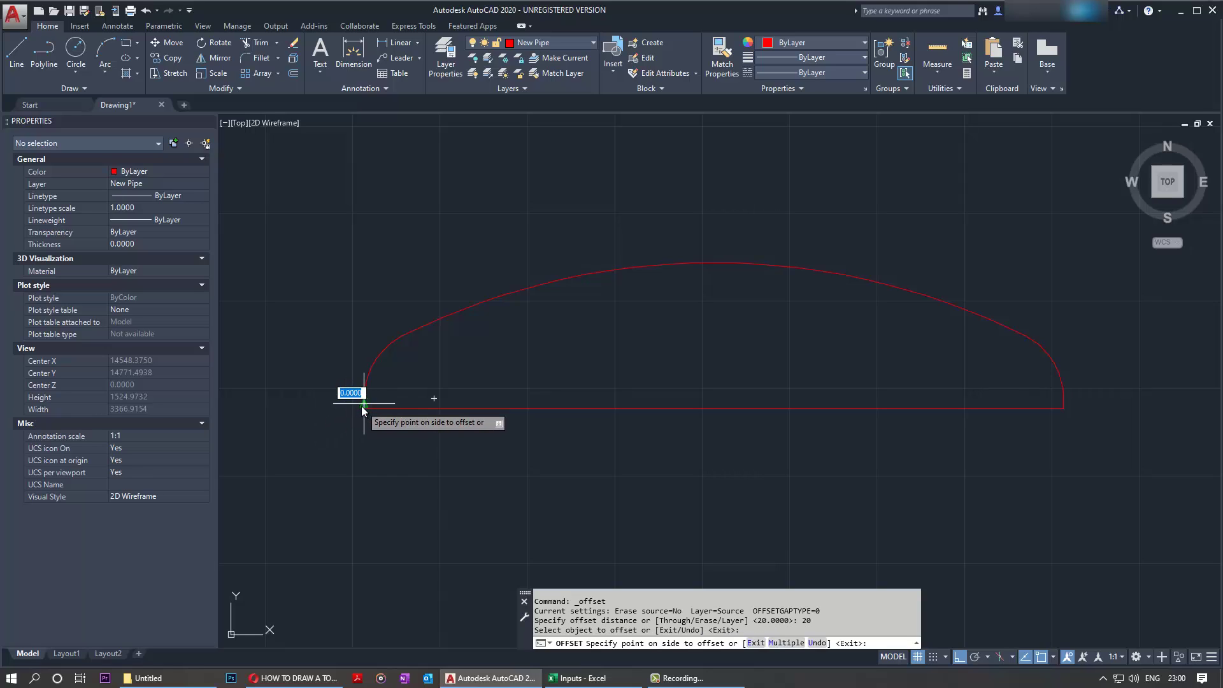
left_click(349, 403)
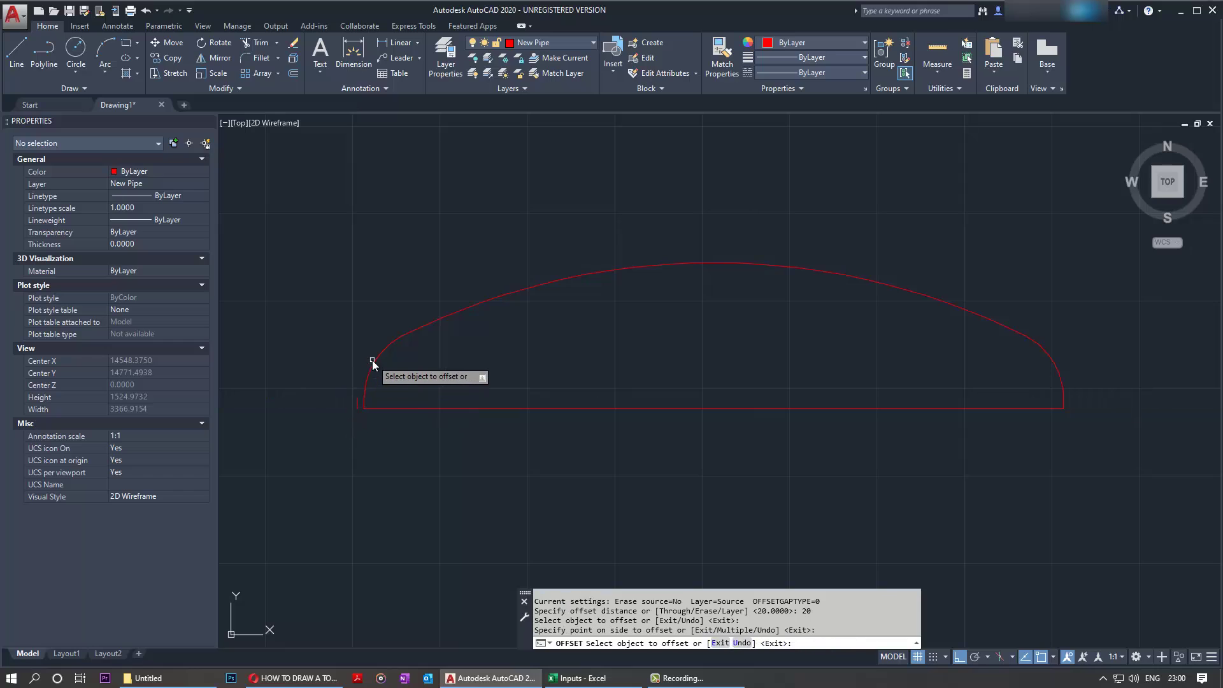
left_click(376, 360)
left_click(376, 344)
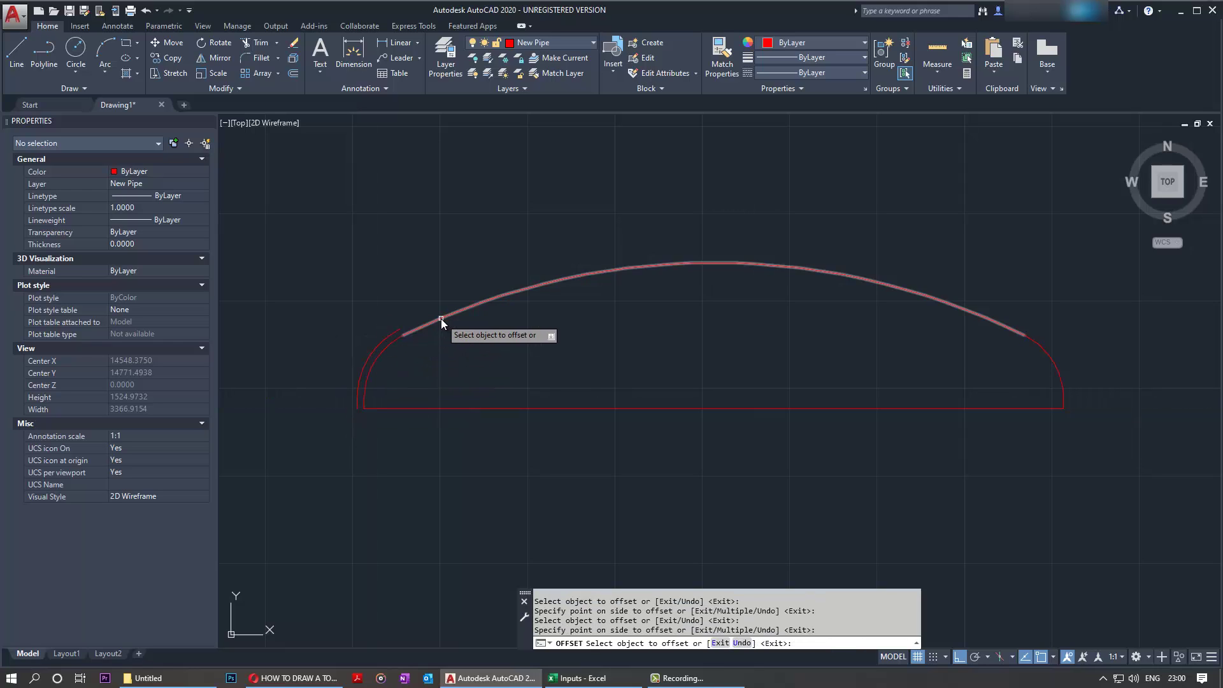
Offset the crown arc, right knuckle arc and right flange line 20 units outward.
left_click(440, 319)
left_click(1080, 358)
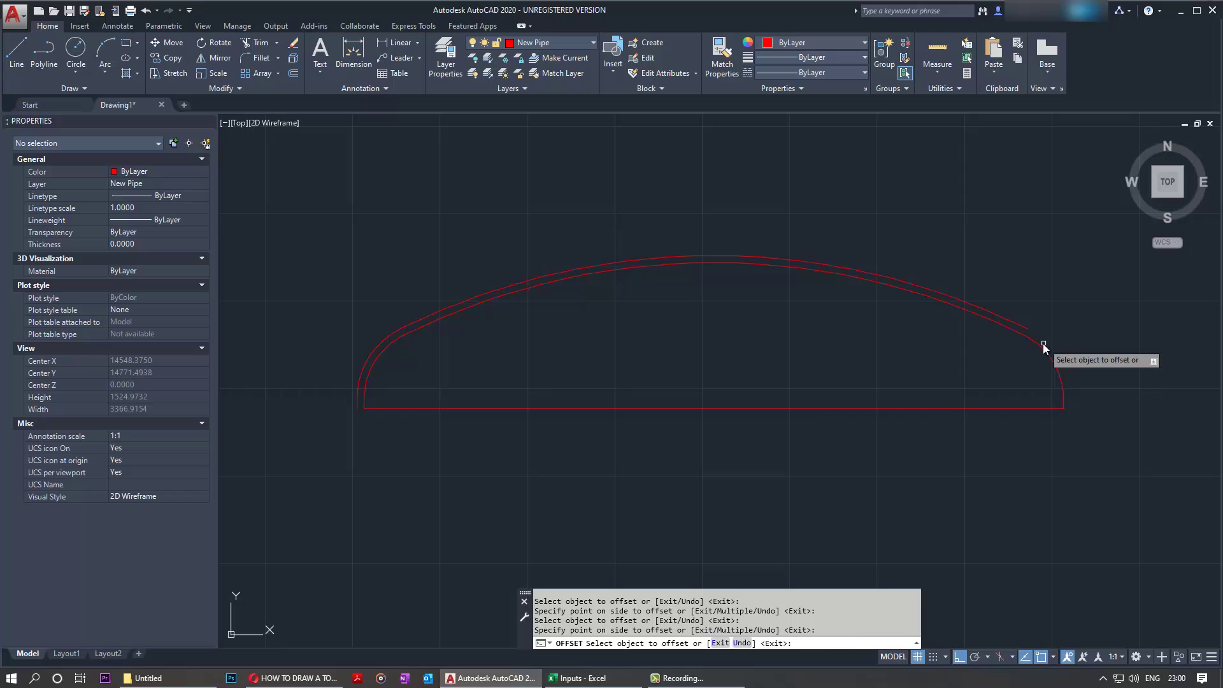
left_click(1043, 344)
left_click(1054, 351)
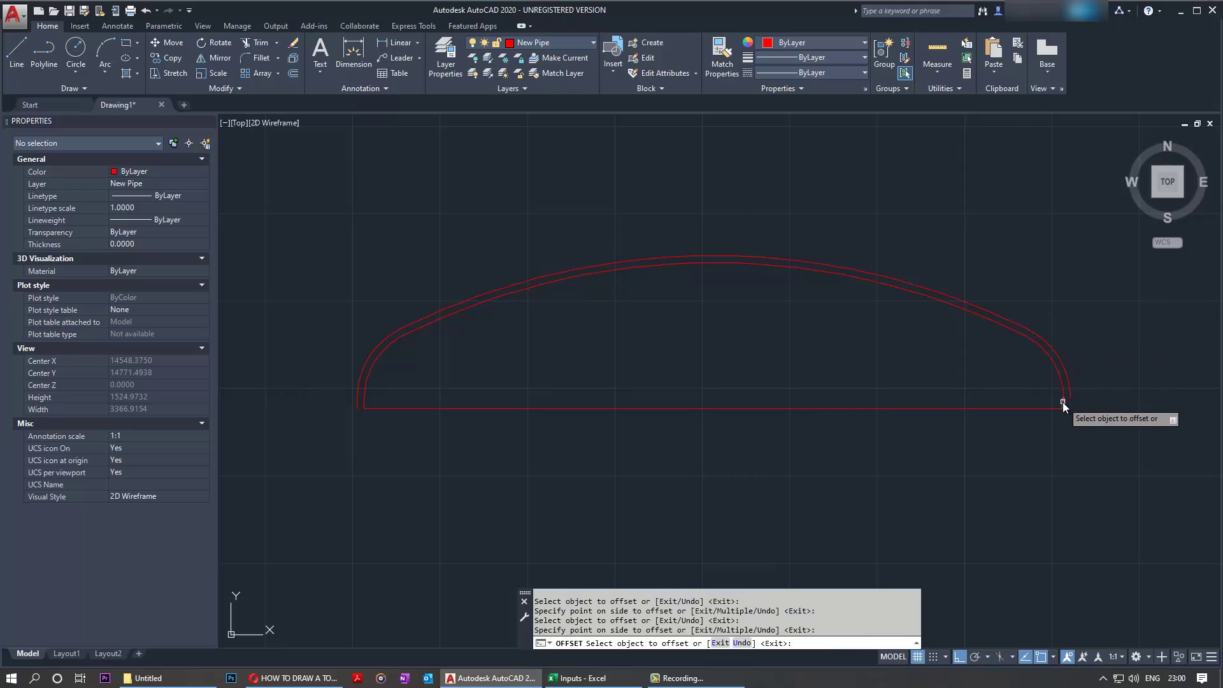
left_click(1063, 402)
left_click(1075, 403)
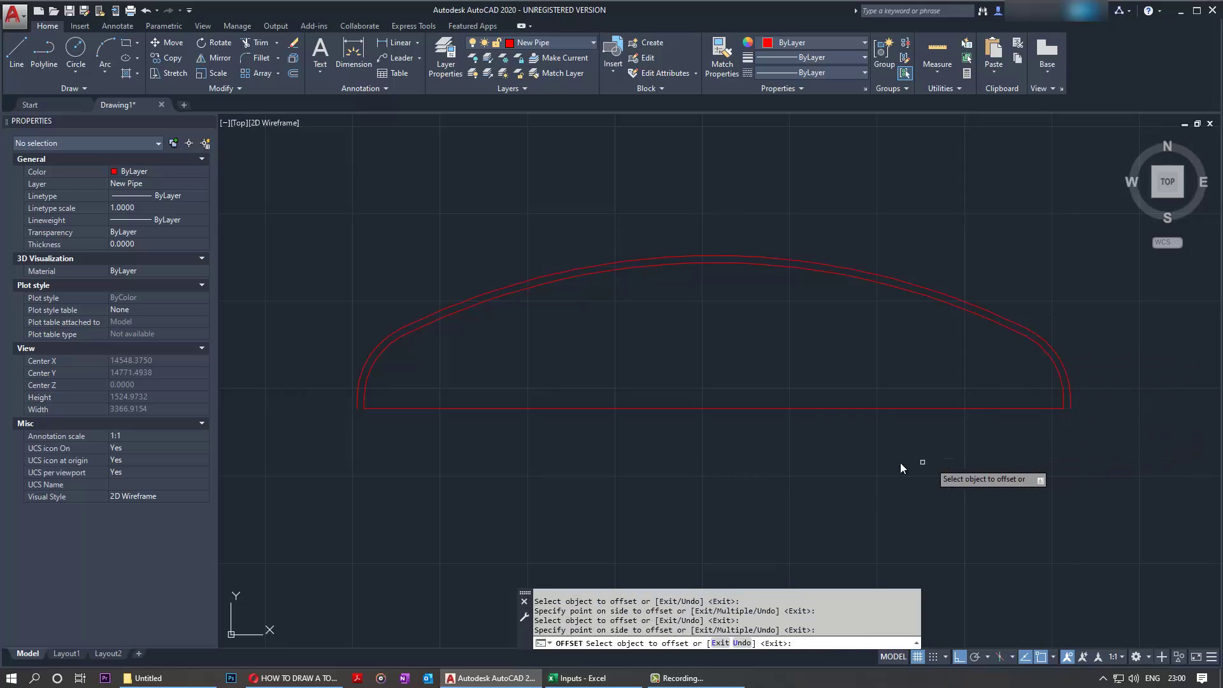
middle_click_drag(767, 334, 738, 348)
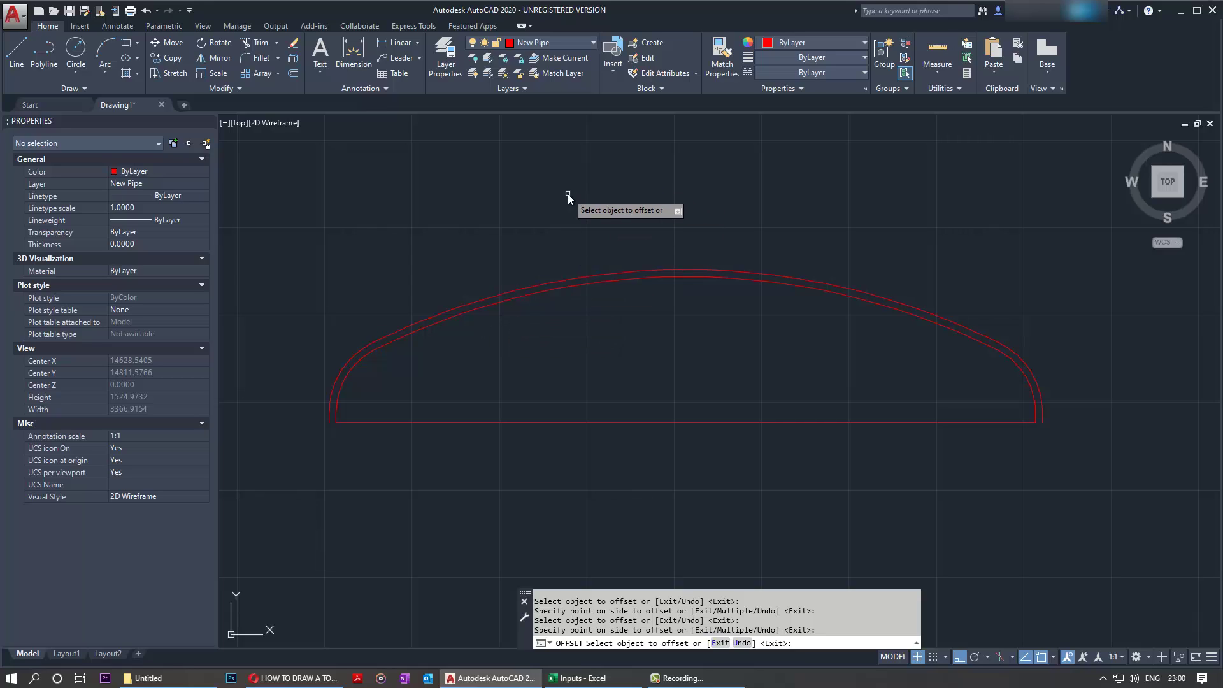
Make DIMENSIONS the current layer and end the offset command.
left_click(553, 44)
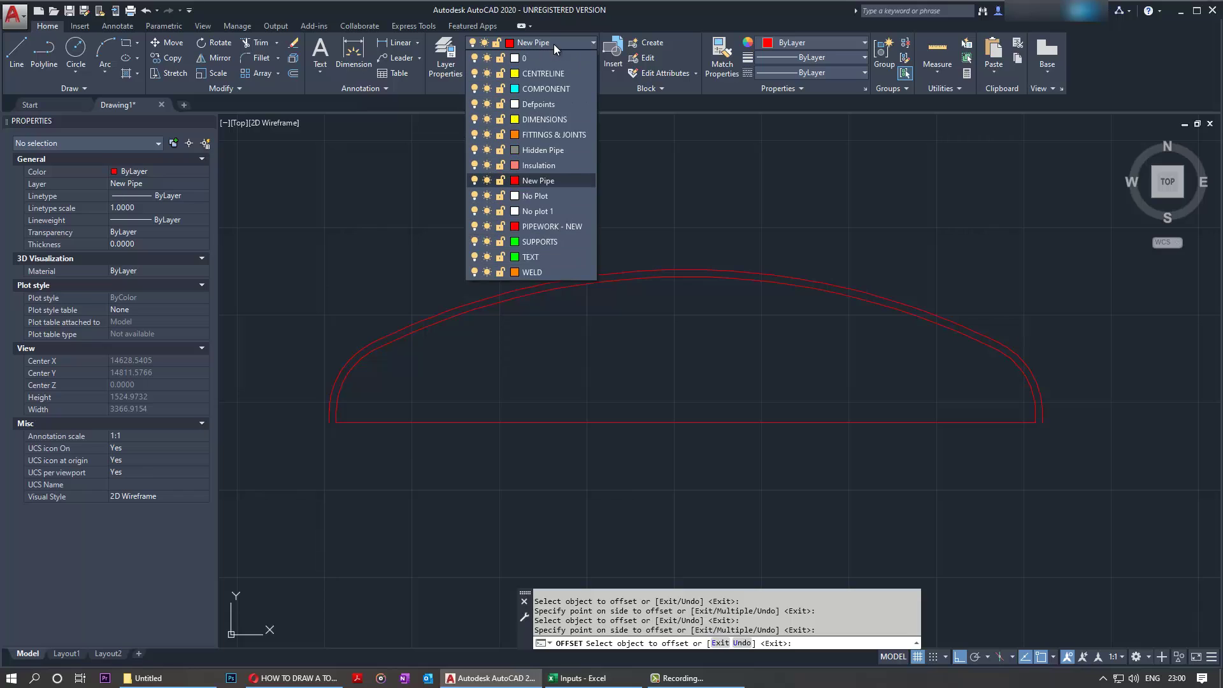
left_click(546, 119)
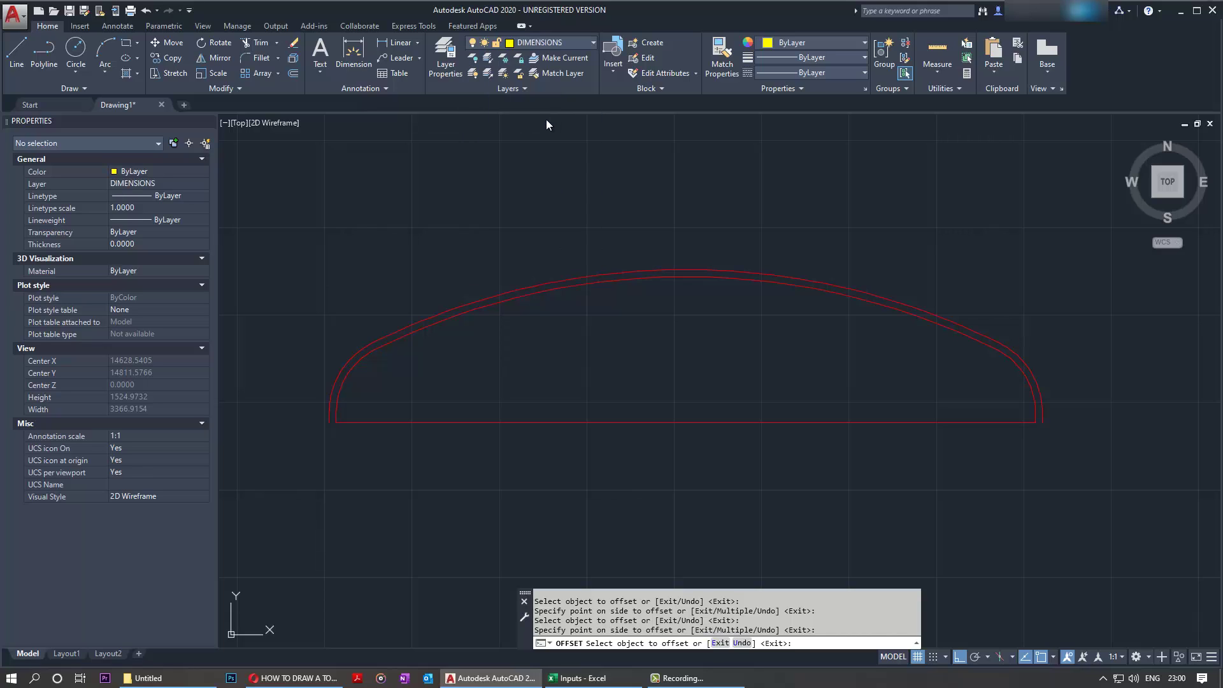
right_click(492, 205)
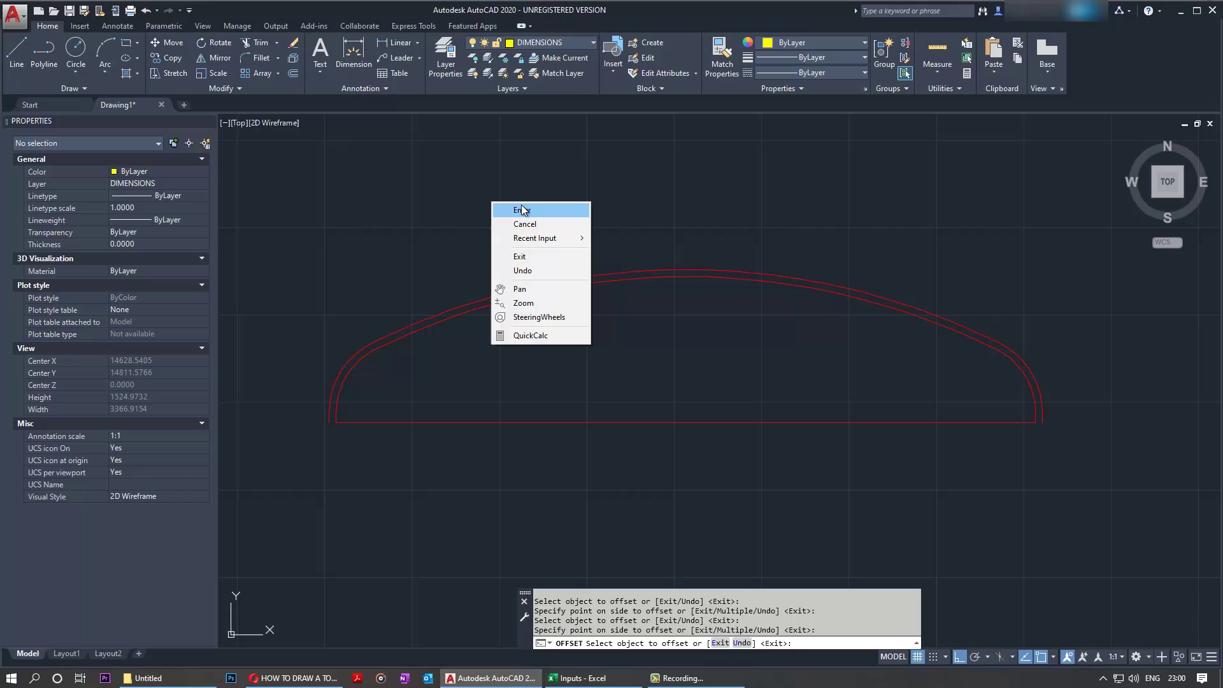
left_click(501, 207)
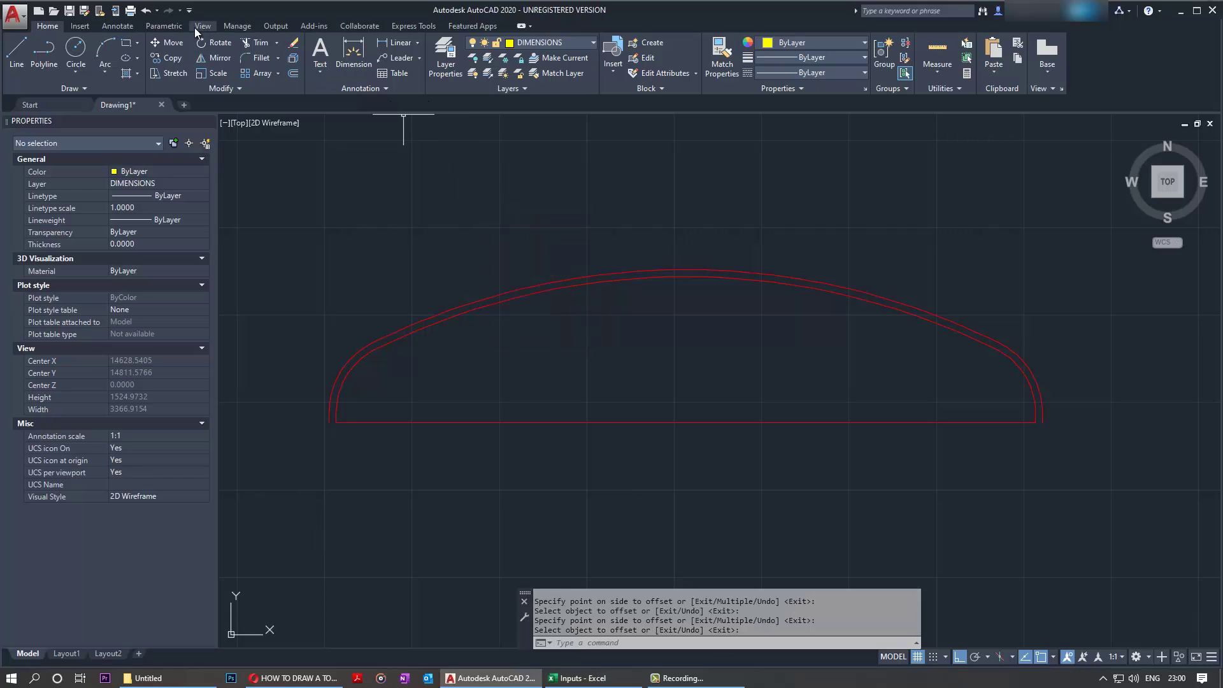
Dimension the crown arc's radius as R2000, placed beside the crown.
left_click(117, 26)
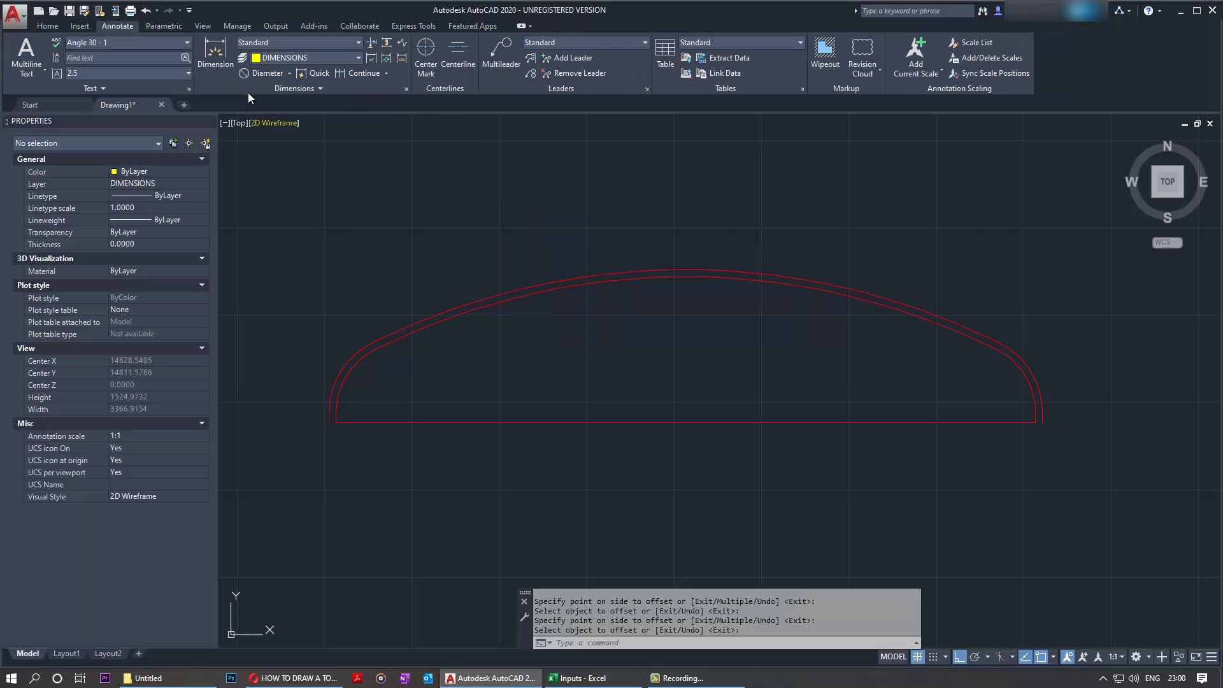
left_click(213, 54)
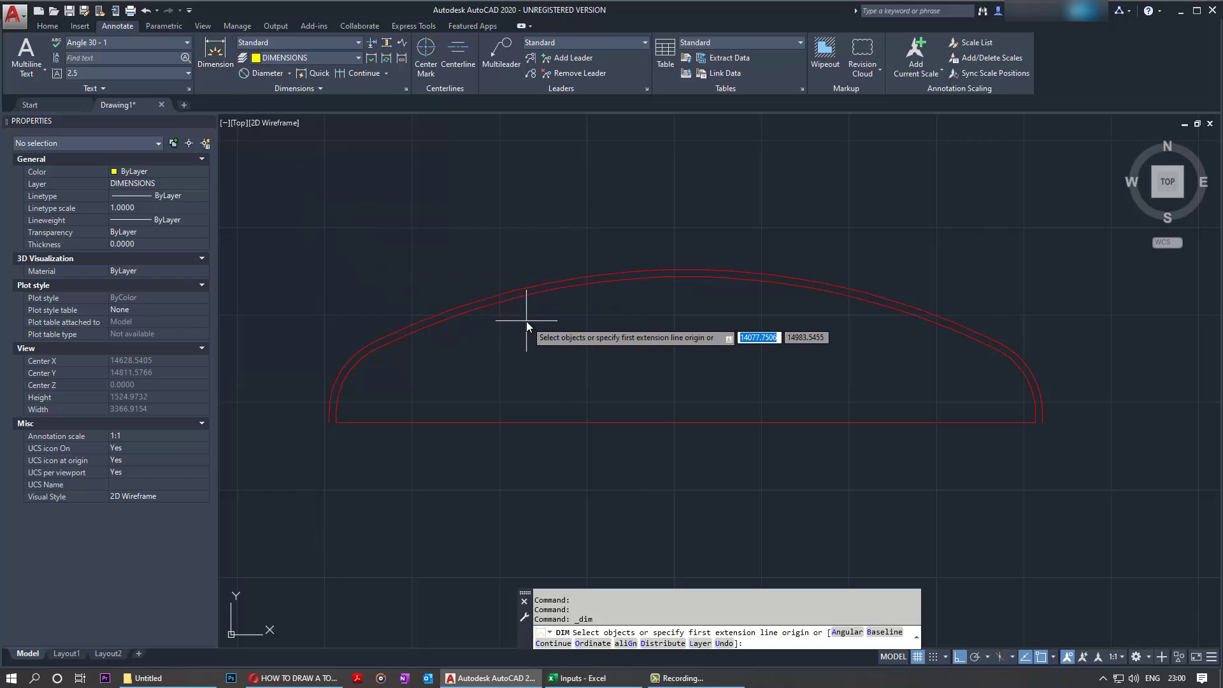
left_click(522, 297)
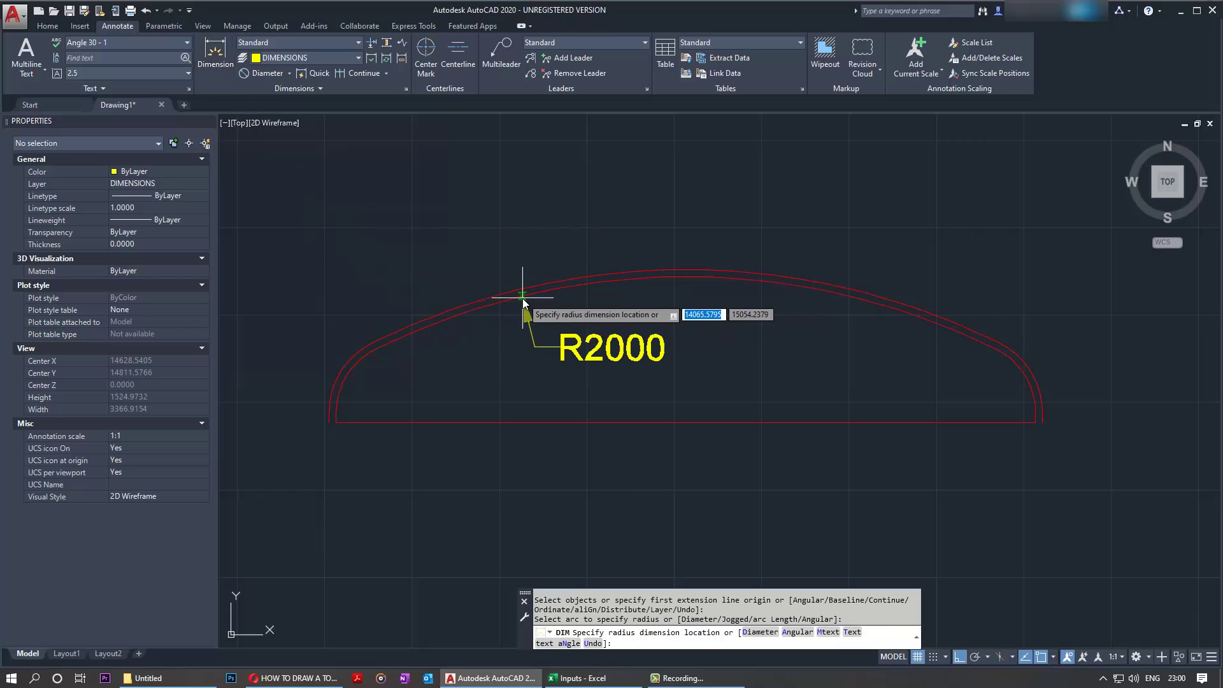
left_click(568, 353)
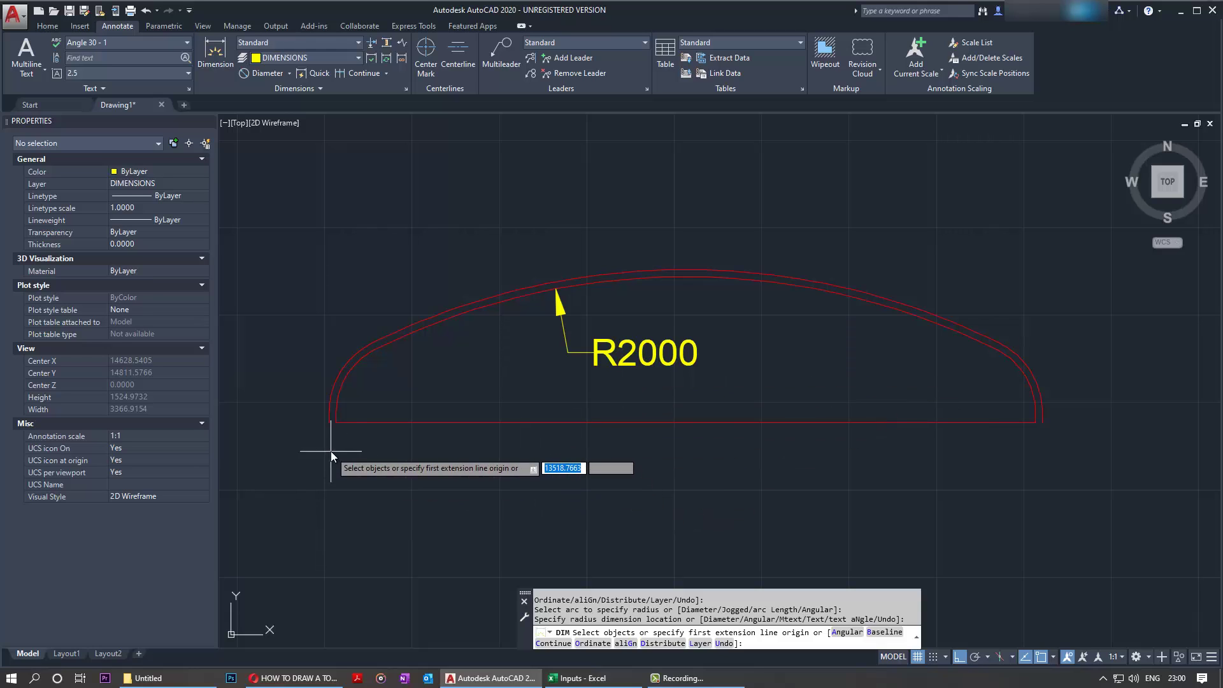
Add a 30 height dimension to the left flange's straight line.
scroll(324, 423, "up", 4)
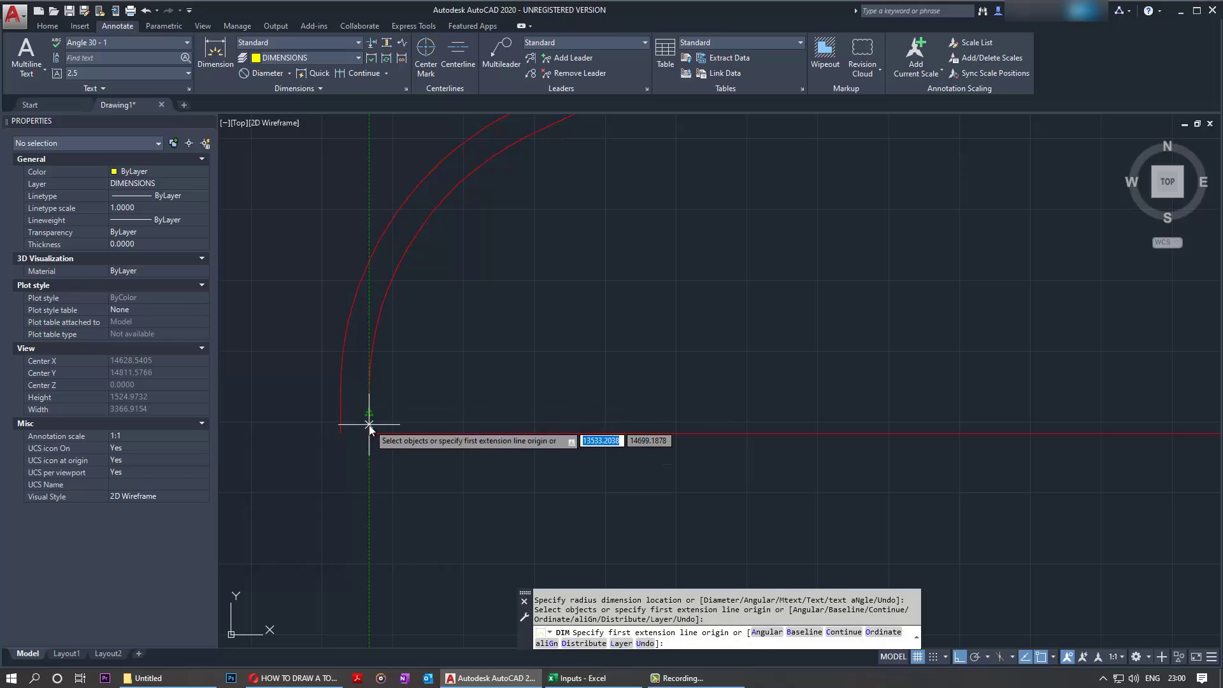
scroll(369, 427, "up", 4)
key("Return")
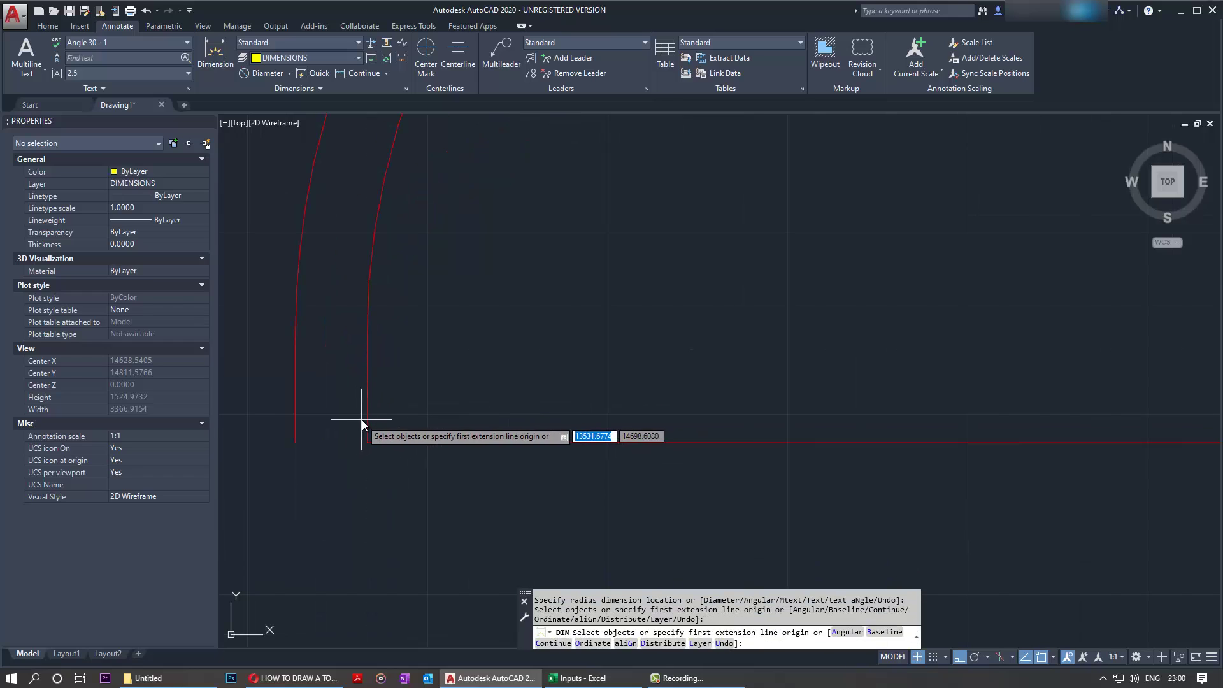
left_click(366, 418)
scroll(476, 373, "down", 5)
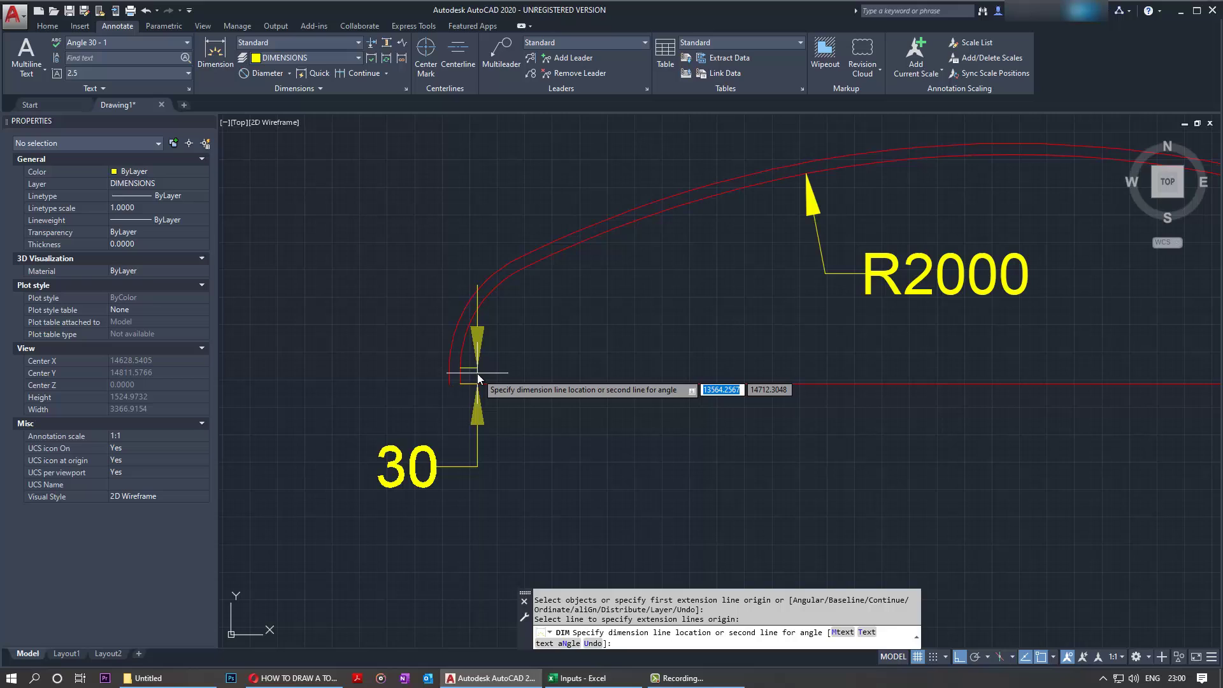
left_click(364, 373)
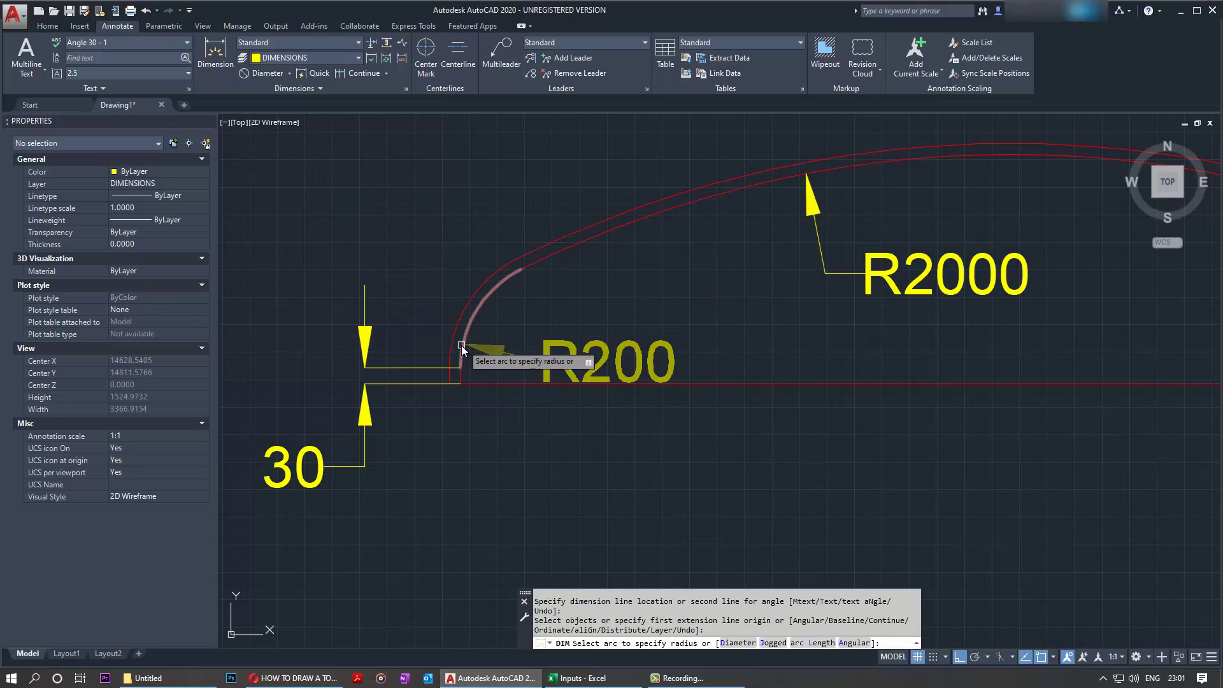
Dimension the knuckle arc's radius as R200.
left_click(466, 328)
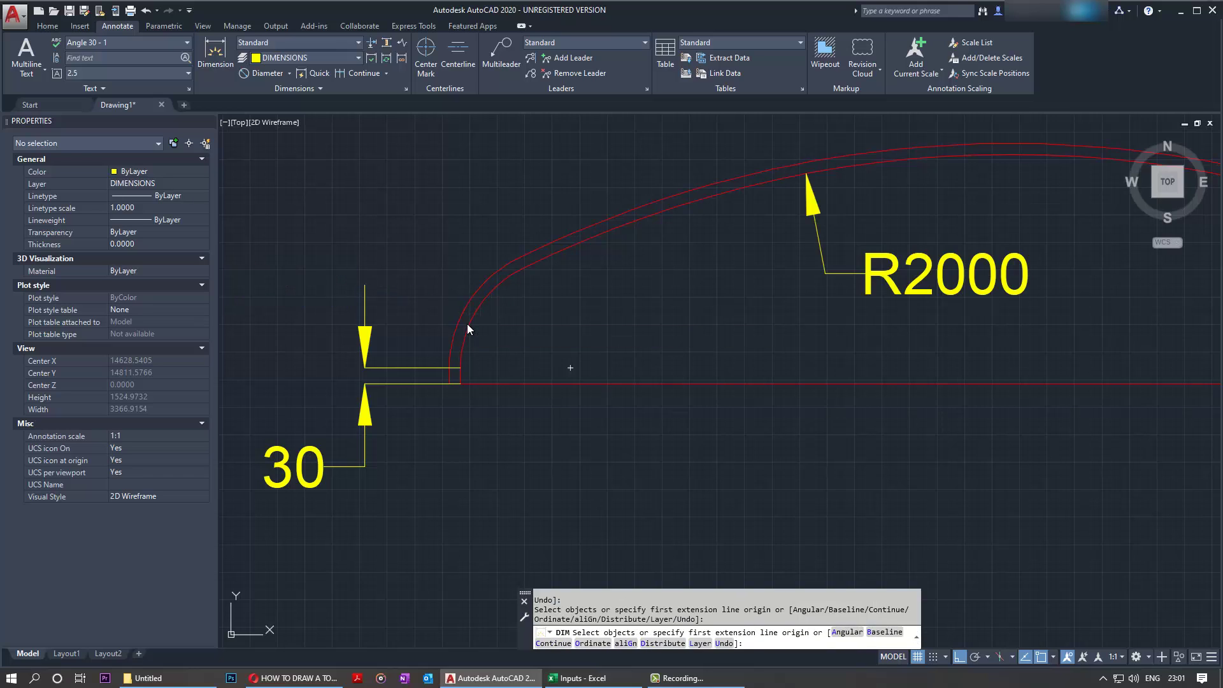
left_click(467, 325)
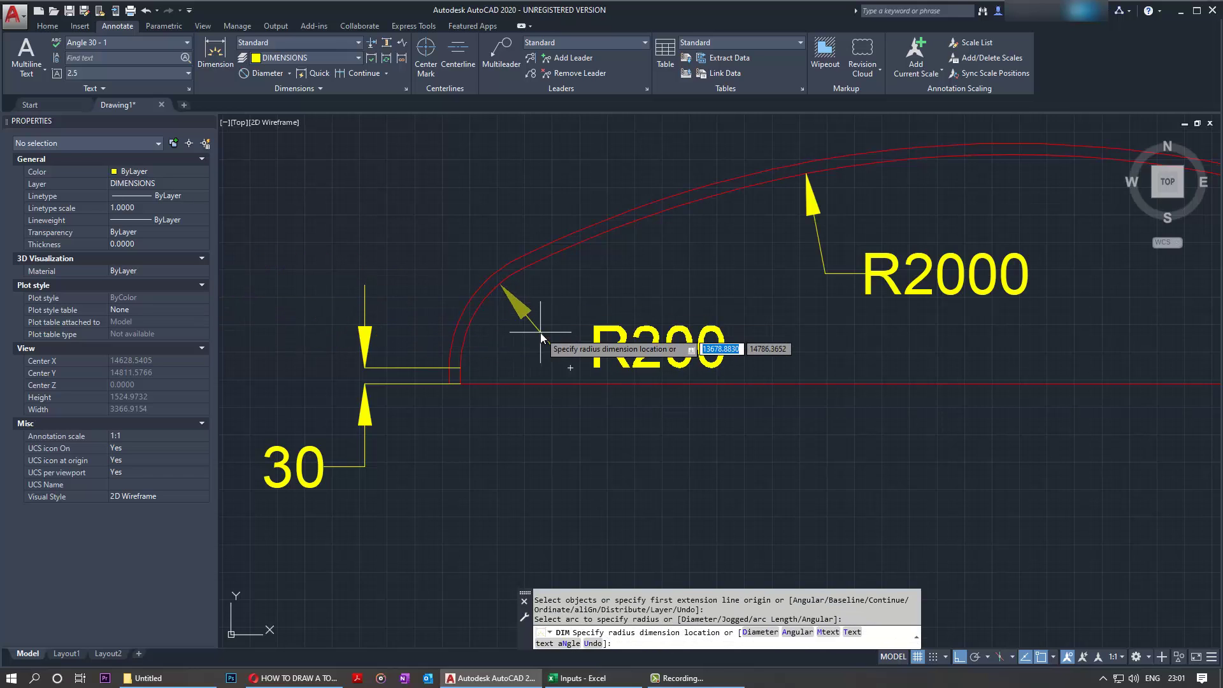
left_click(534, 335)
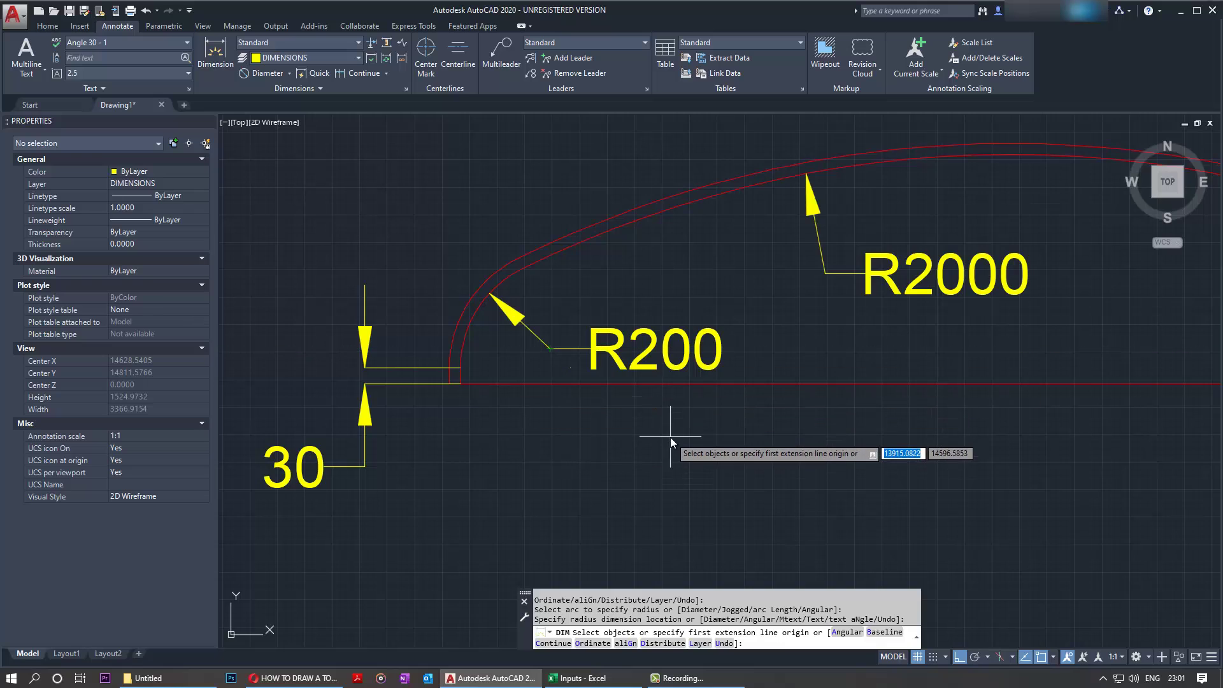
Add a 2000 linear dimension between the left and right base corners, below the profile.
middle_click_drag(719, 453, 661, 445)
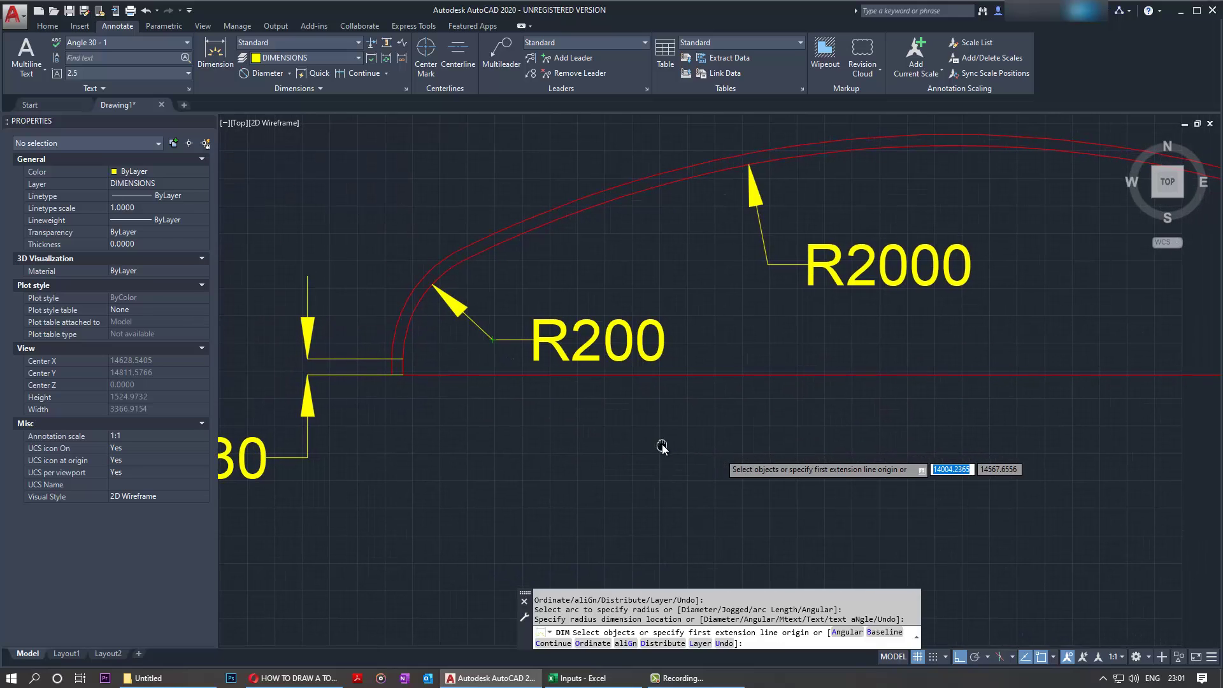
left_click(405, 376)
scroll(758, 408, "down", 8)
scroll(860, 405, "up", 6)
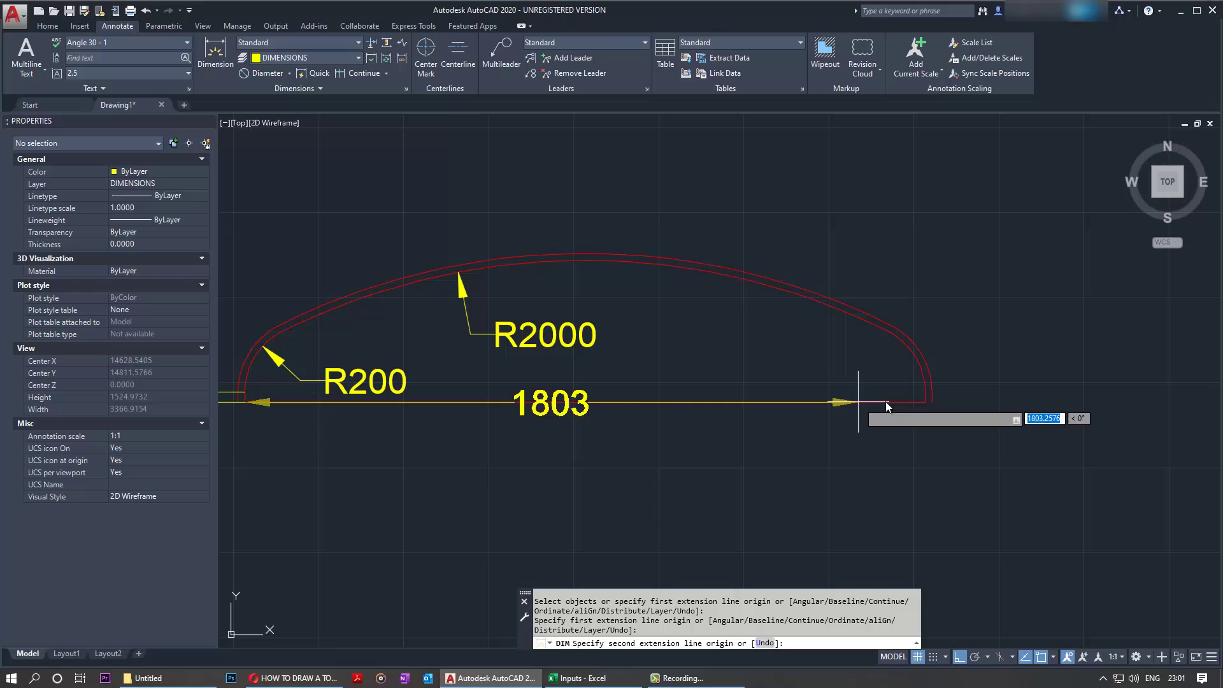
left_click(926, 402)
left_click(868, 472)
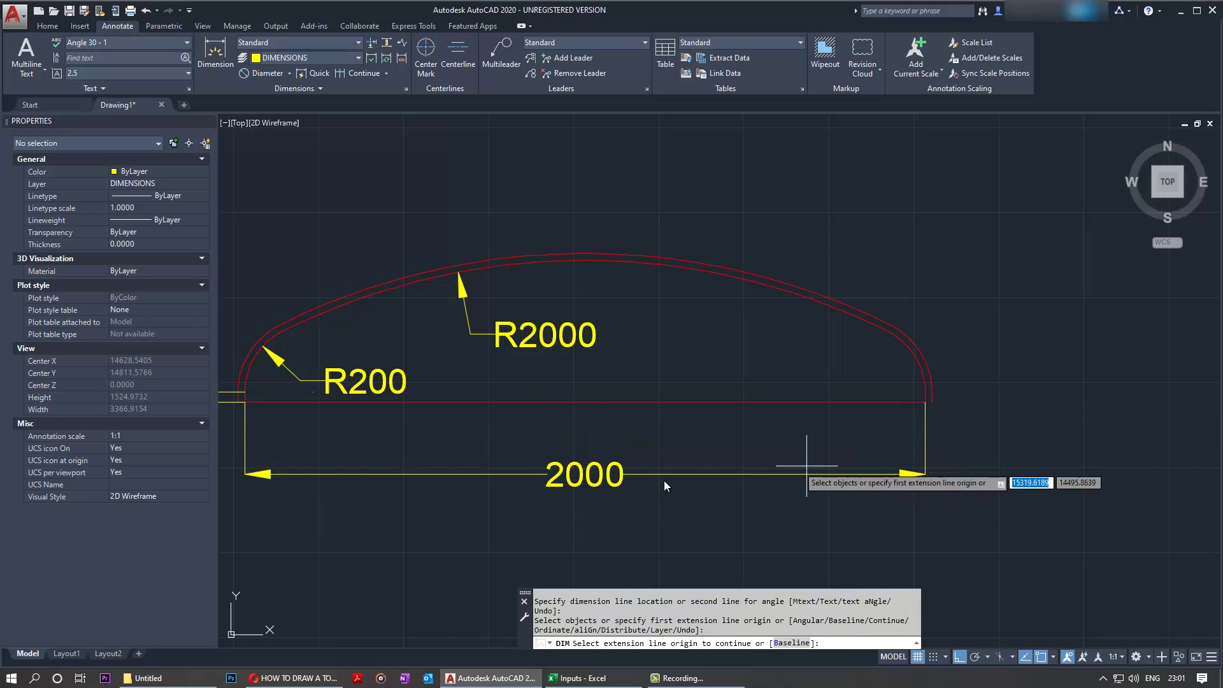
scroll(664, 481, "down", 5)
scroll(584, 446, "up", 4)
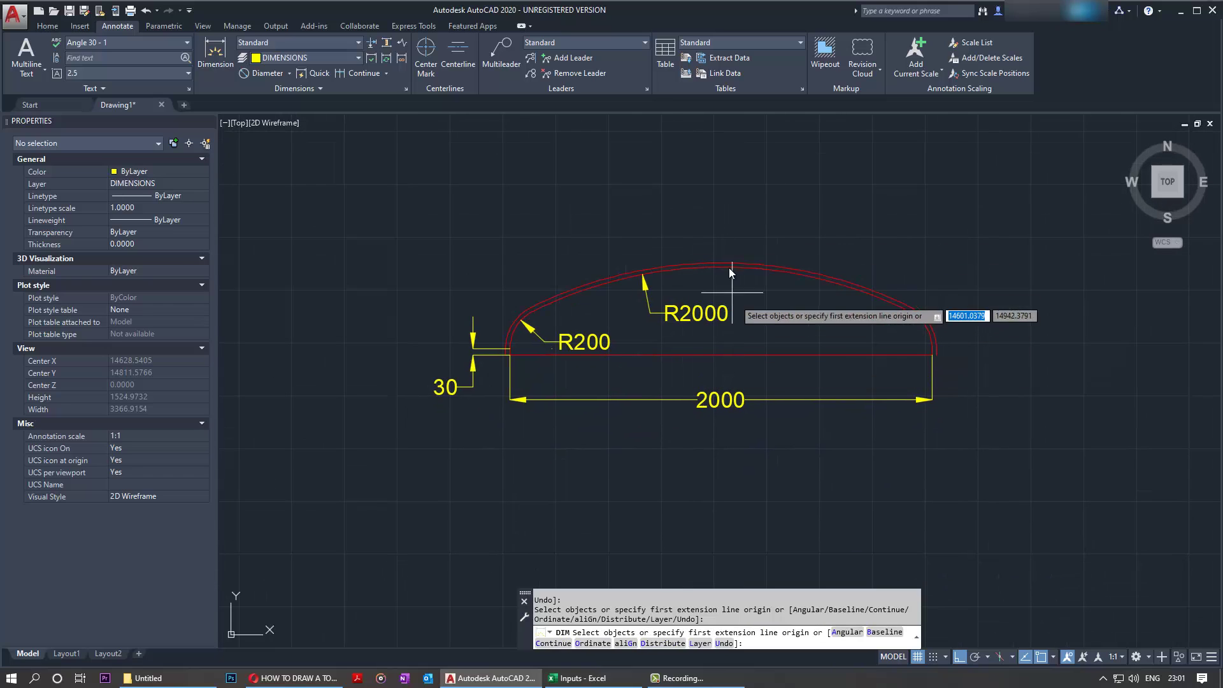
In Excel, fix the B10 note to H = ID x 0.194 + SF + THK and confirm C10 shows 438.
left_click(591, 679)
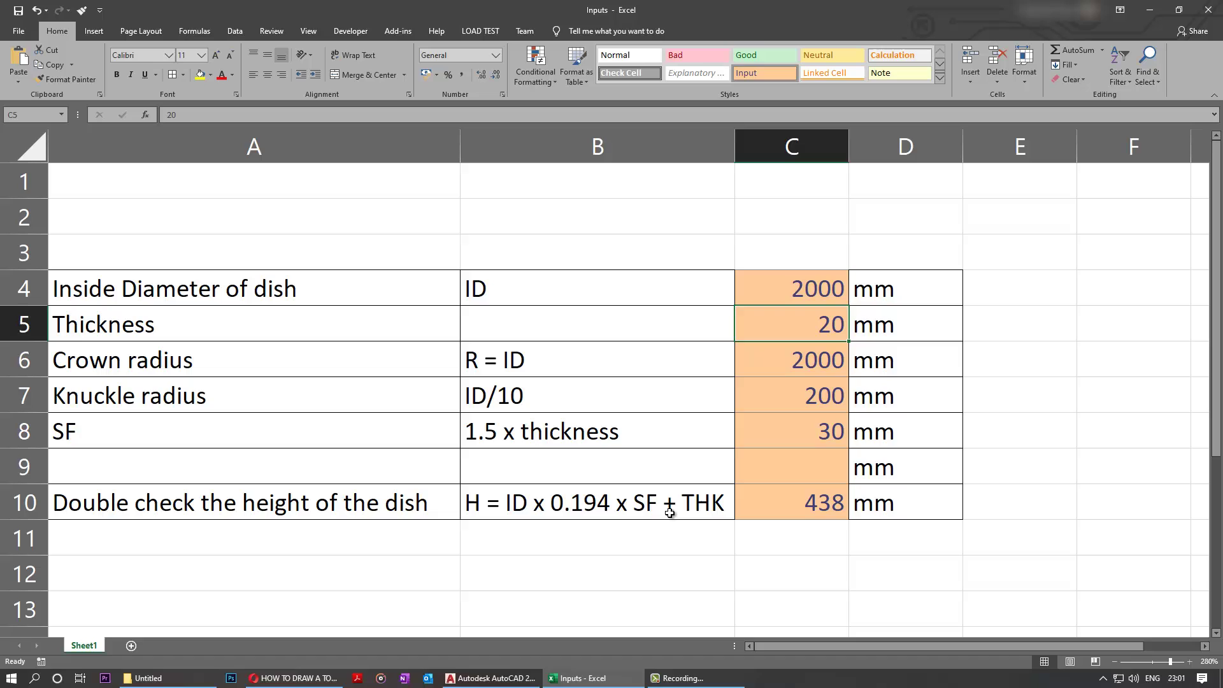
double_click(637, 510)
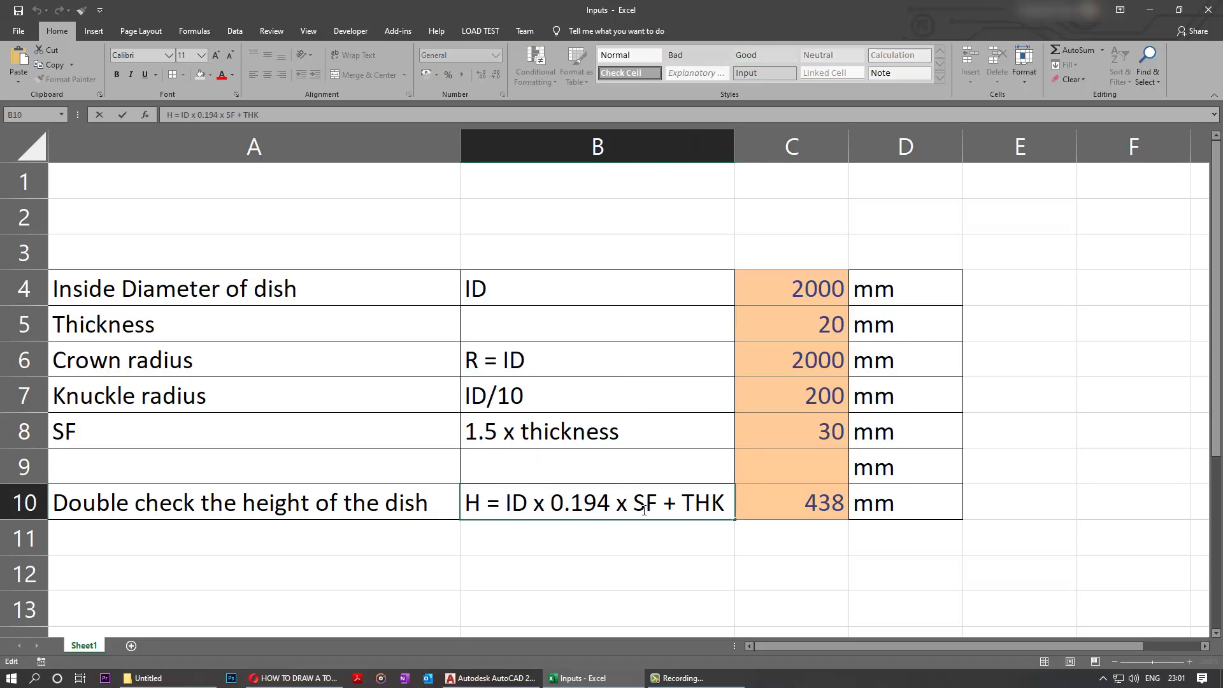
key("BackSpace")
type("+")
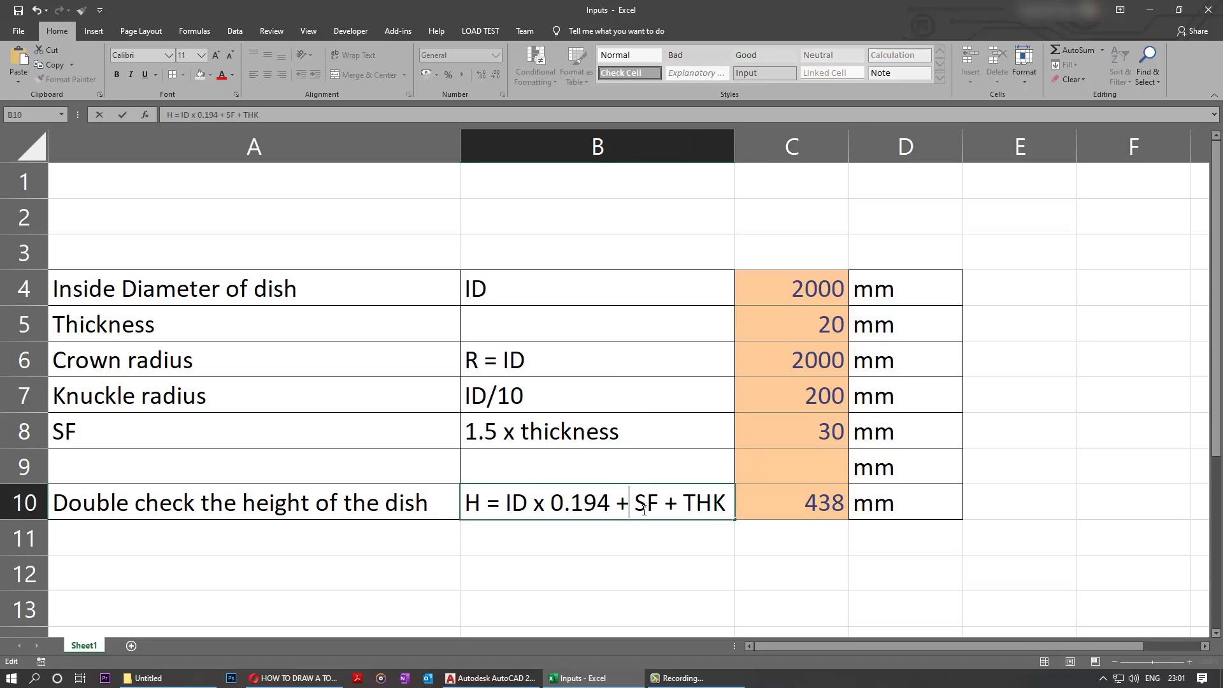
key("Return")
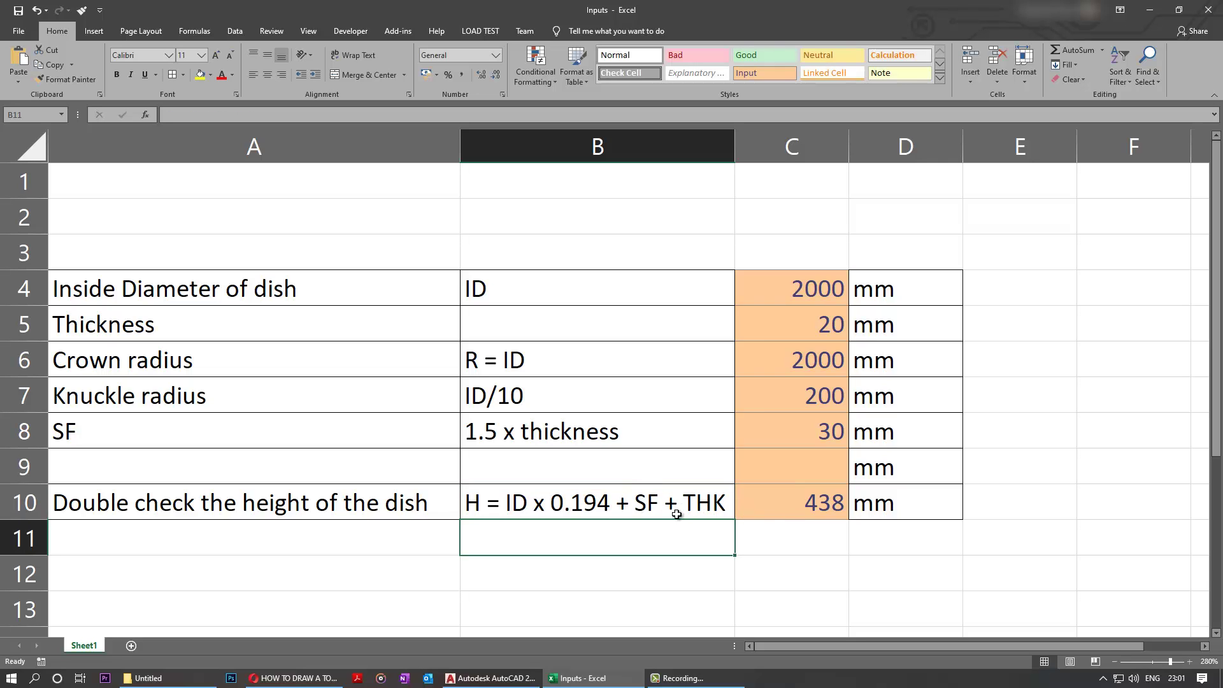
left_click(801, 504)
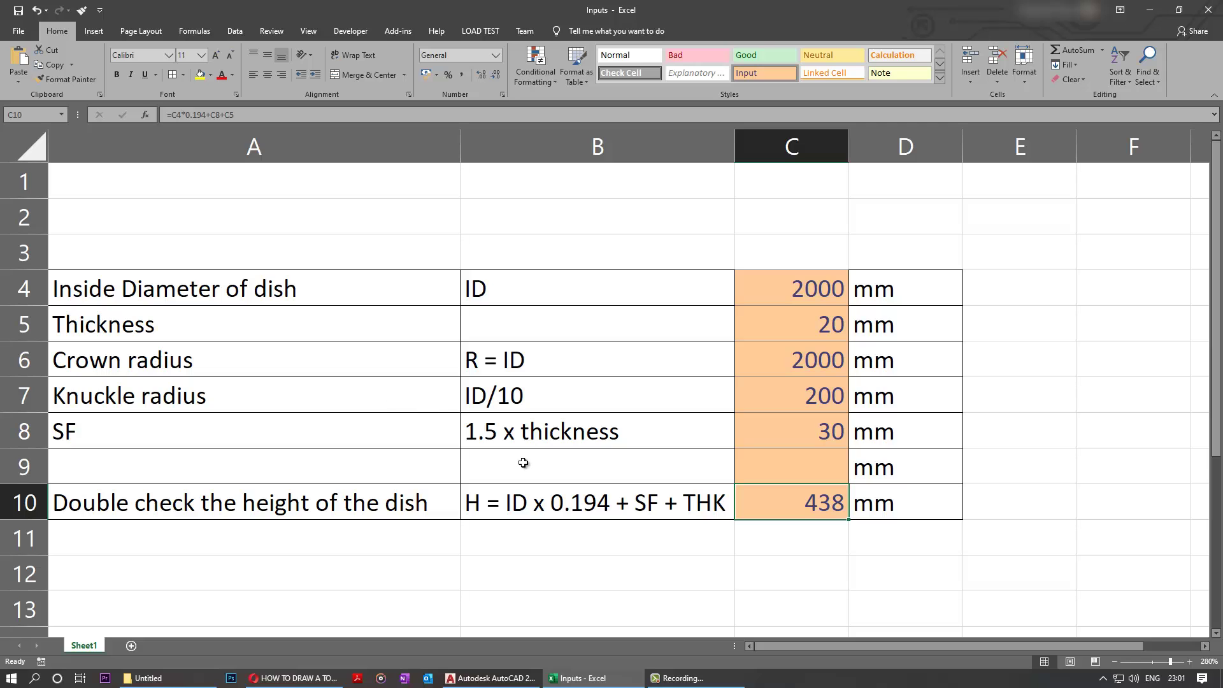
left_click(492, 679)
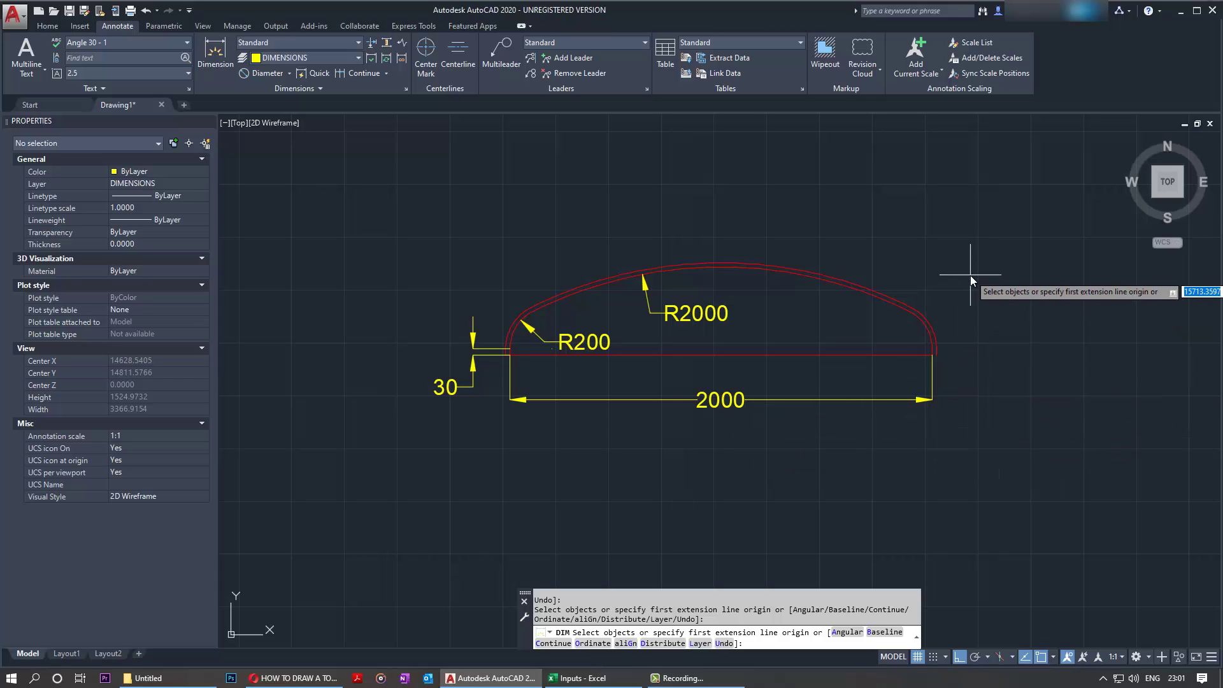
Dimension the 438 height from the base line to the crown top, to the dish's right.
mouse_move(969, 276)
middle_mouse_down()
mouse_move(939, 270)
mouse_move(881, 347)
middle_mouse_up()
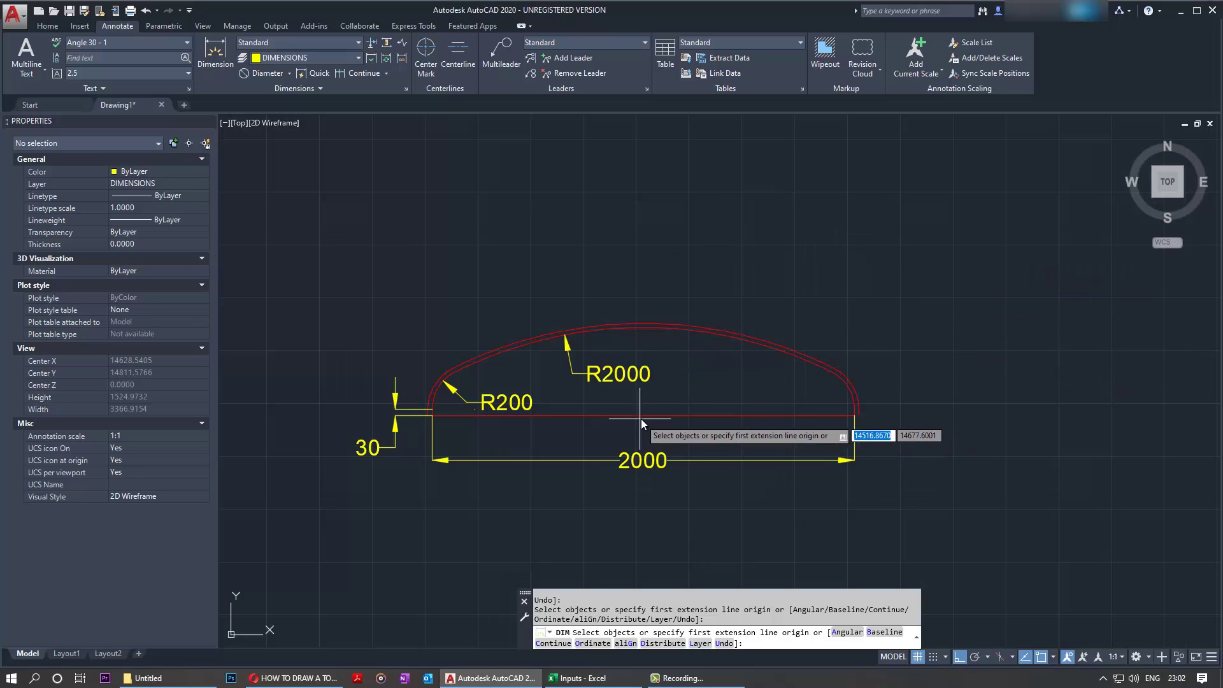
key("Return")
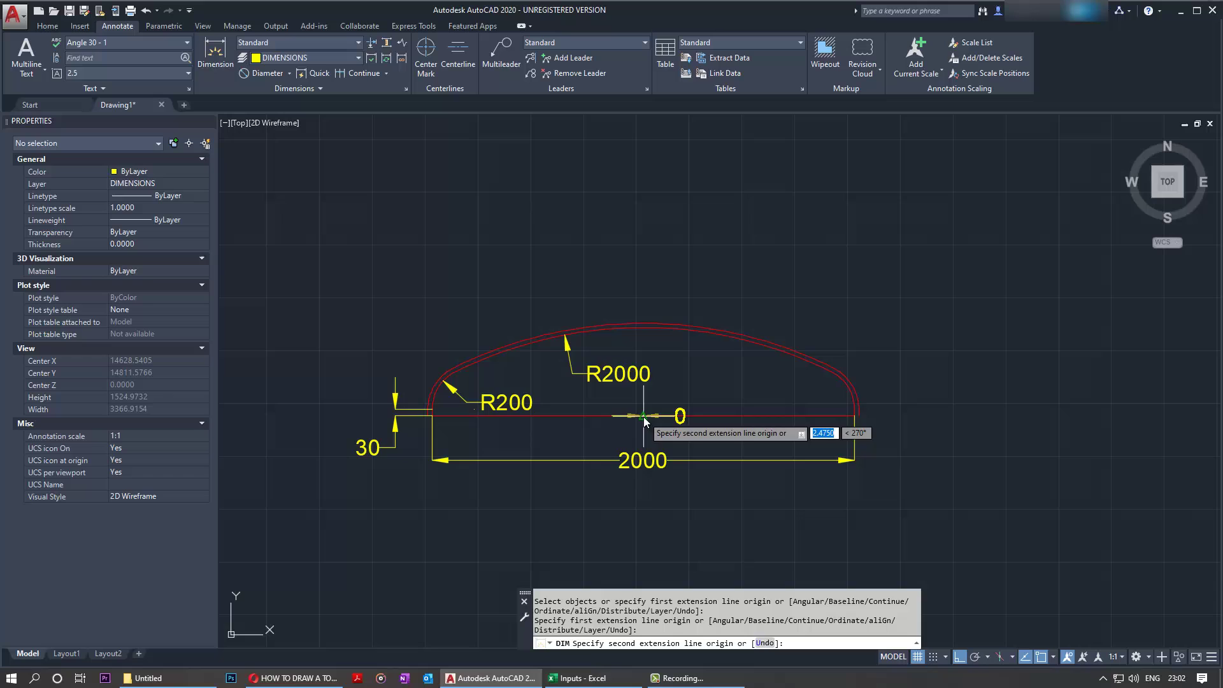
scroll(648, 346, "up", 3)
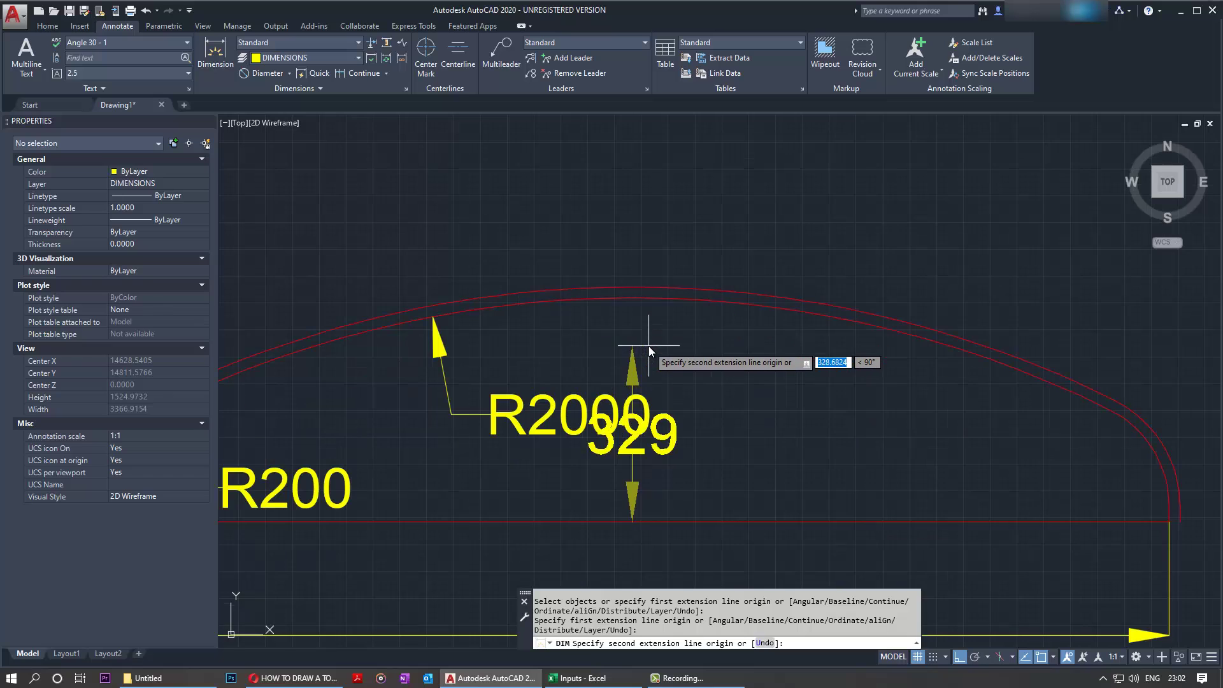
left_click(632, 286)
scroll(933, 328, "down", 5)
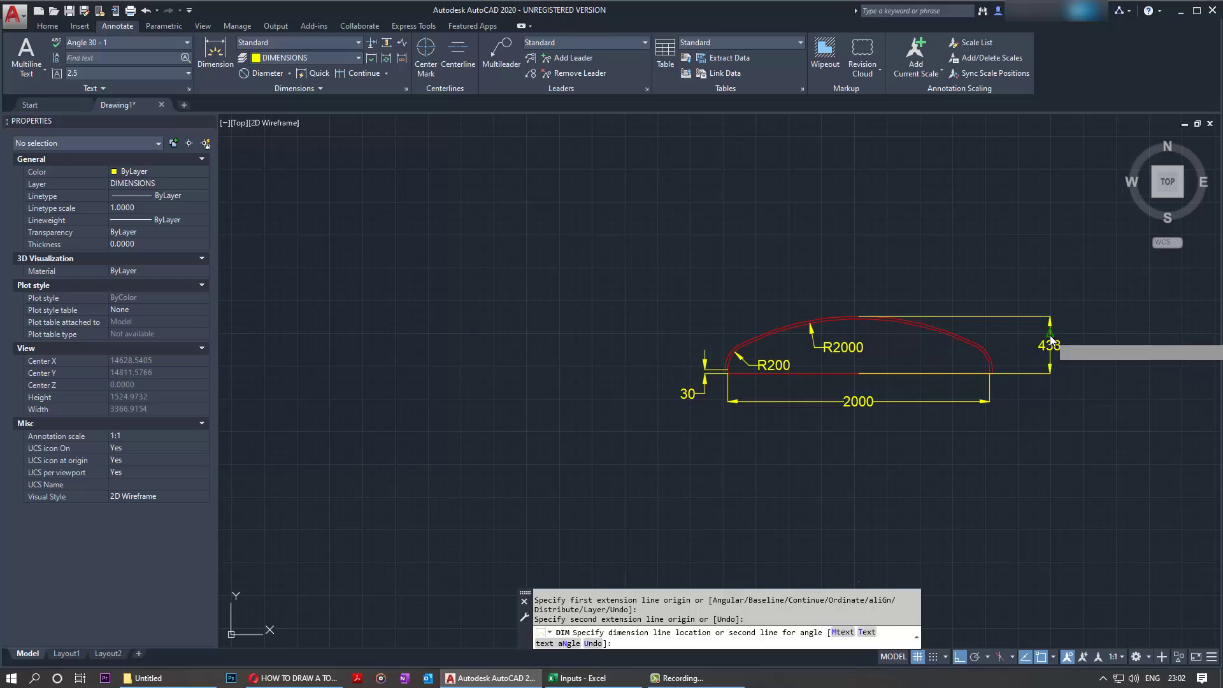
left_click(1051, 342)
scroll(1058, 357, "up", 2)
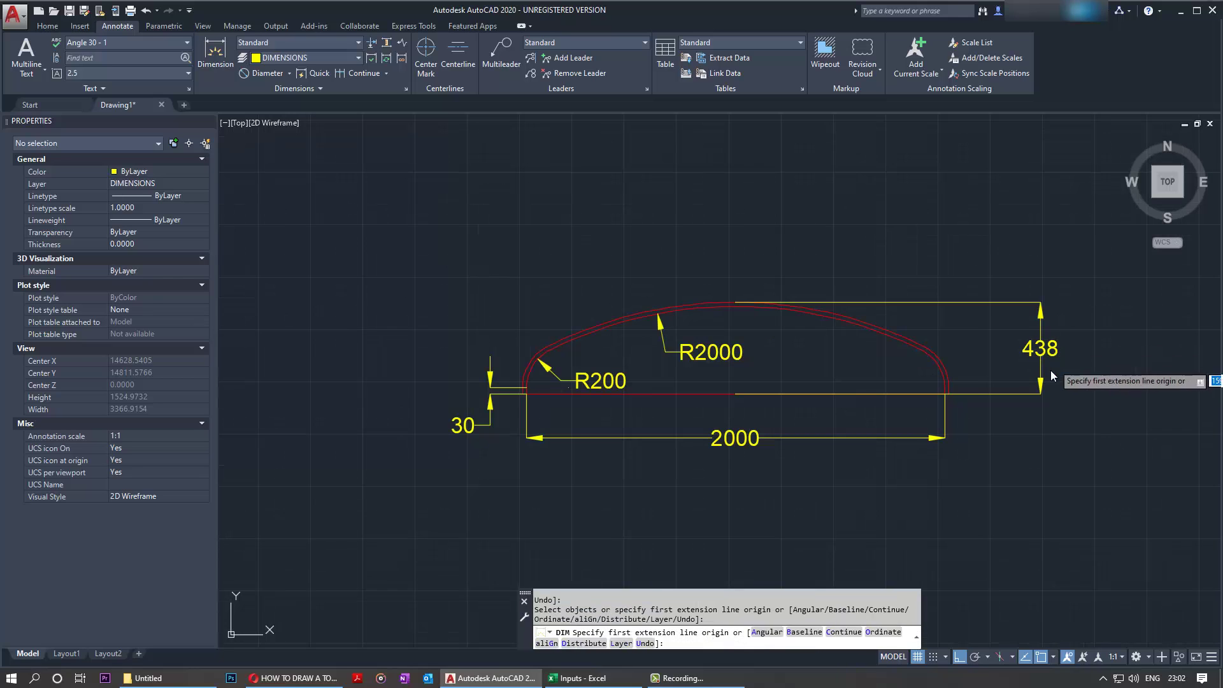
left_click(587, 680)
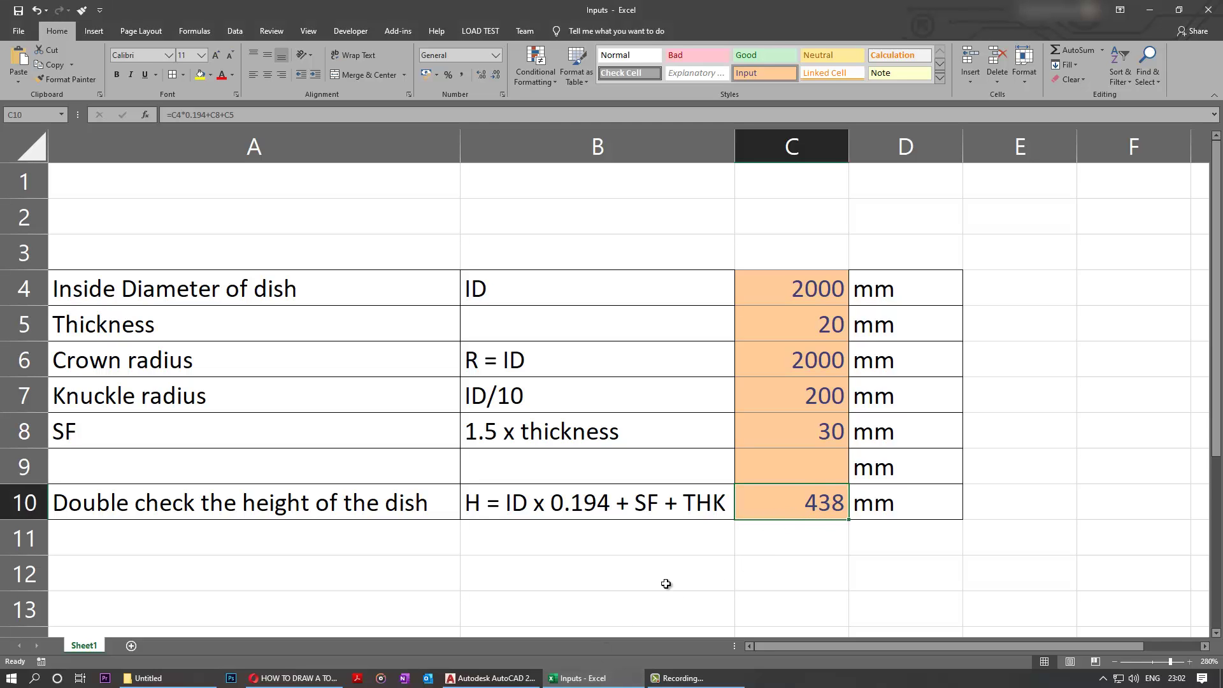
left_click(490, 678)
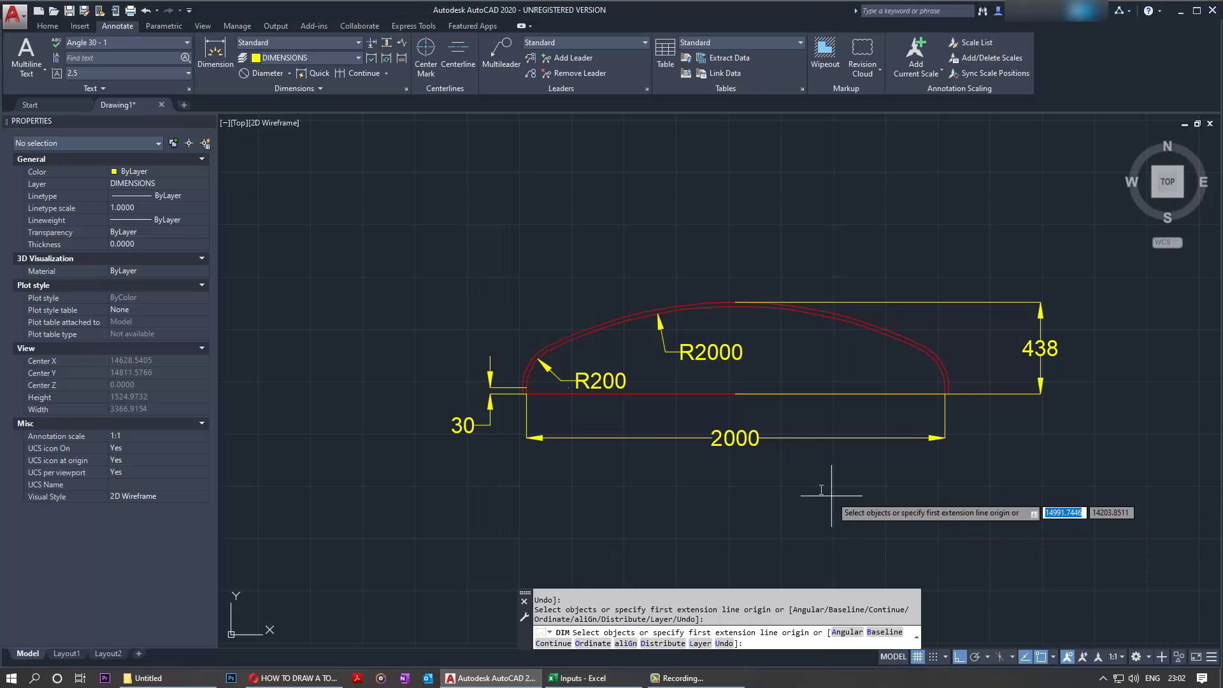
Add a 20 wall-thickness dimension between the outer and inner crown arcs at the top.
scroll(725, 322, "up", 2)
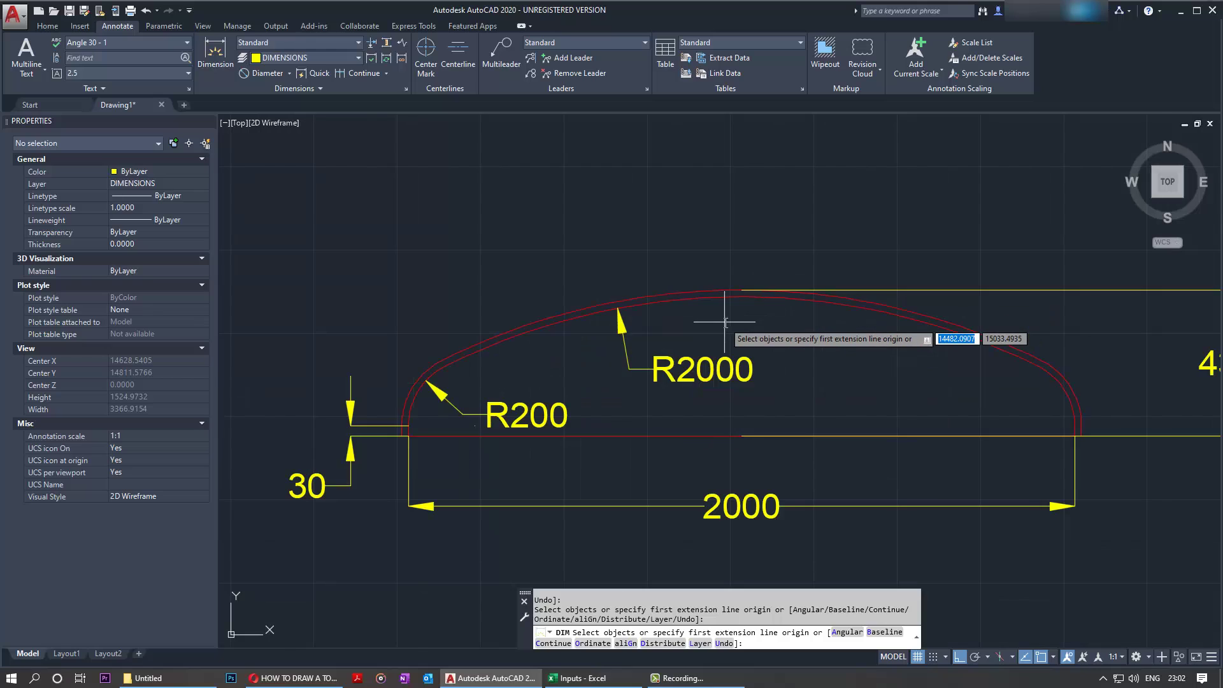
scroll(724, 321, "up", 2)
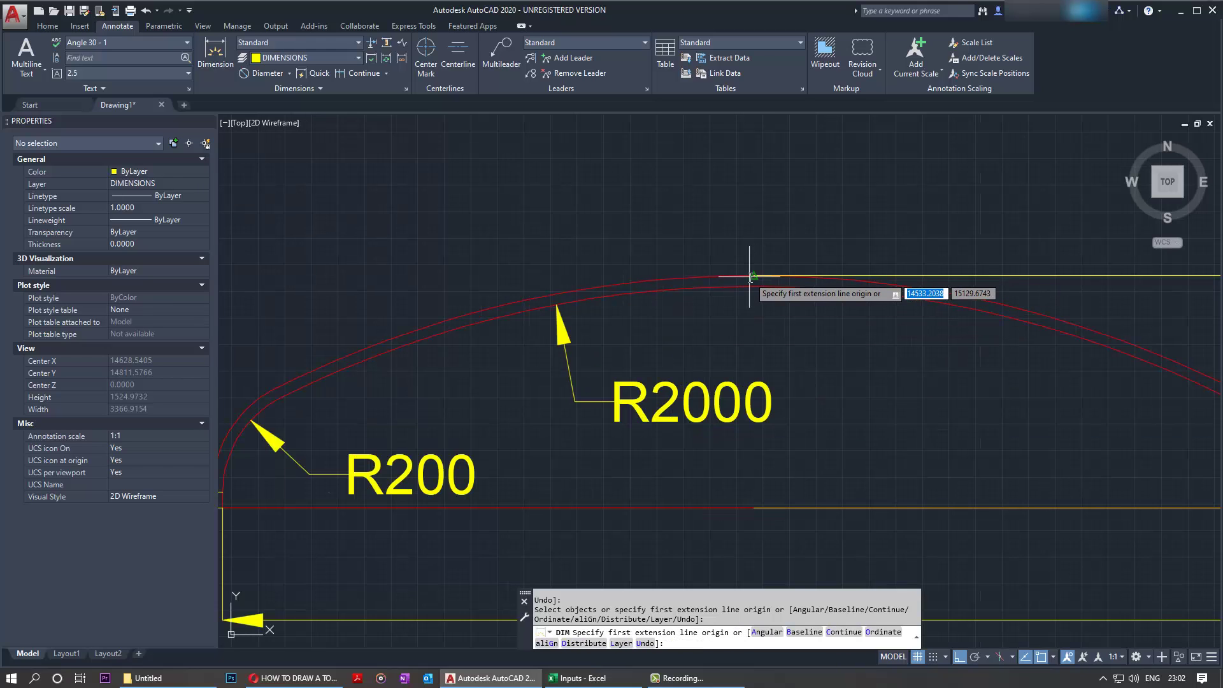
left_click(752, 276)
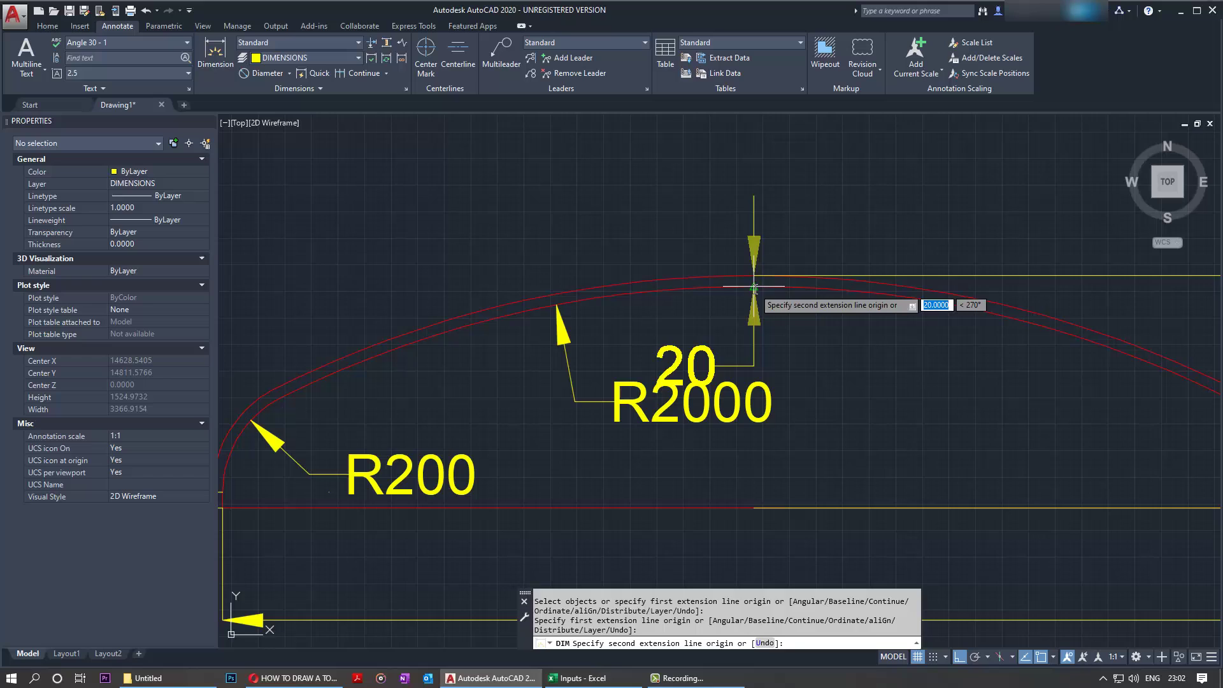
left_click(754, 288)
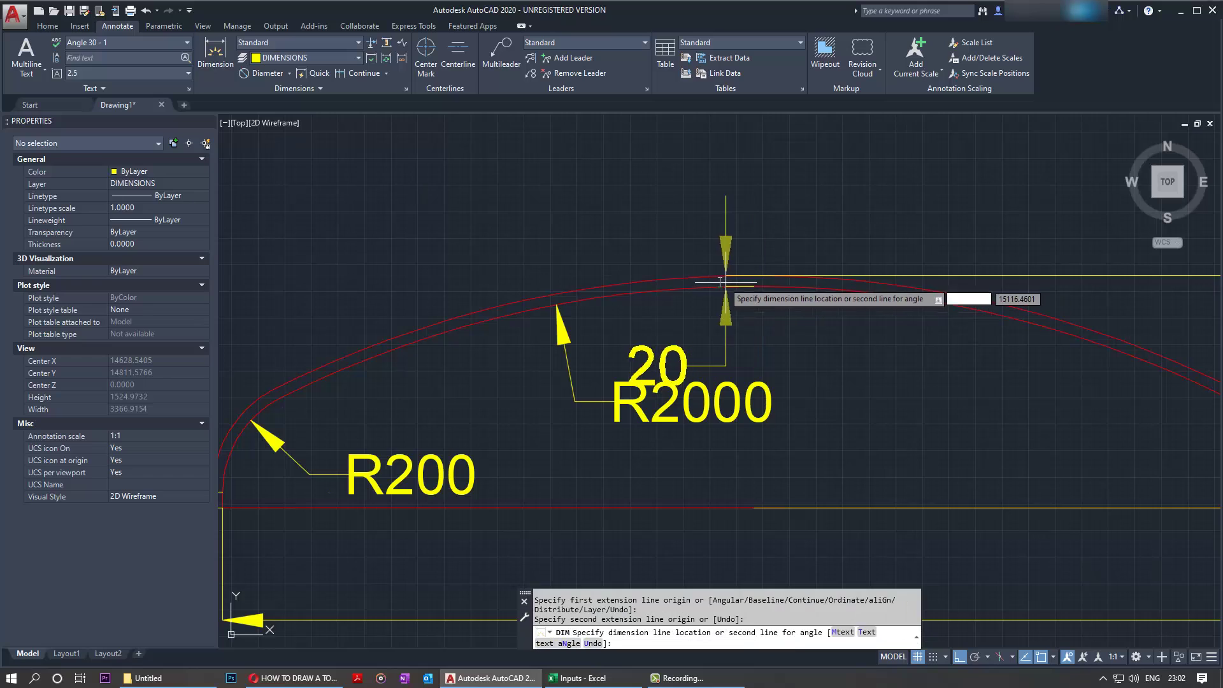
left_click(727, 194)
left_click(625, 342)
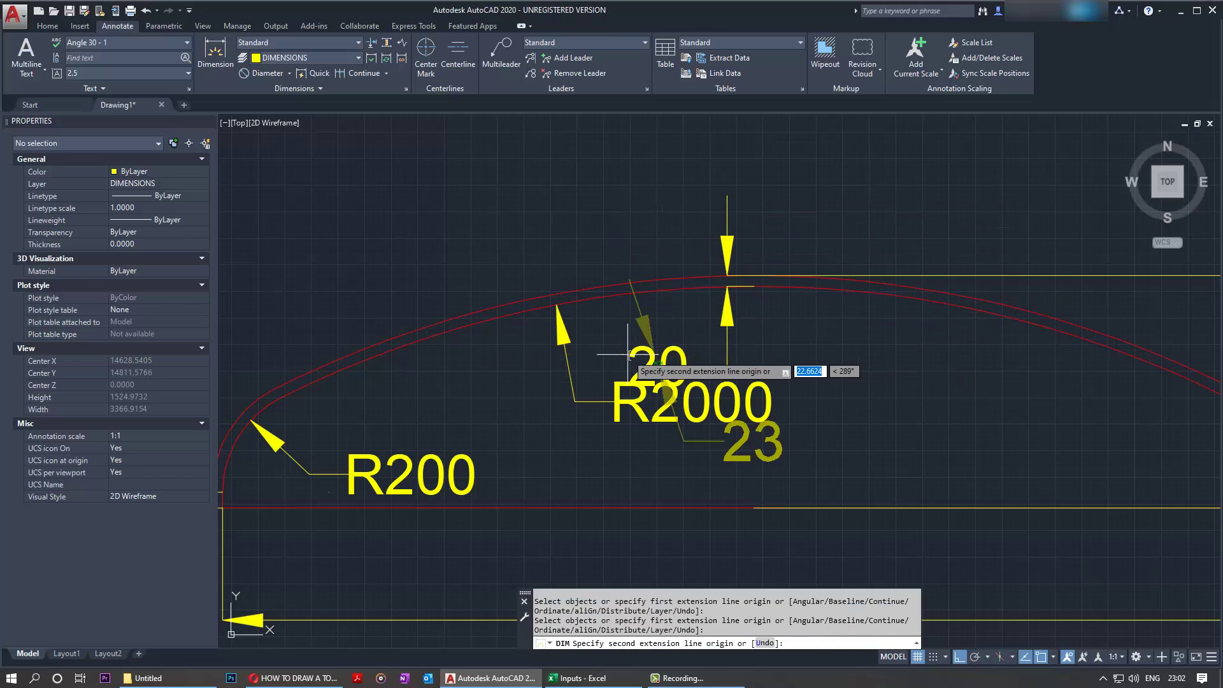
key("Escape")
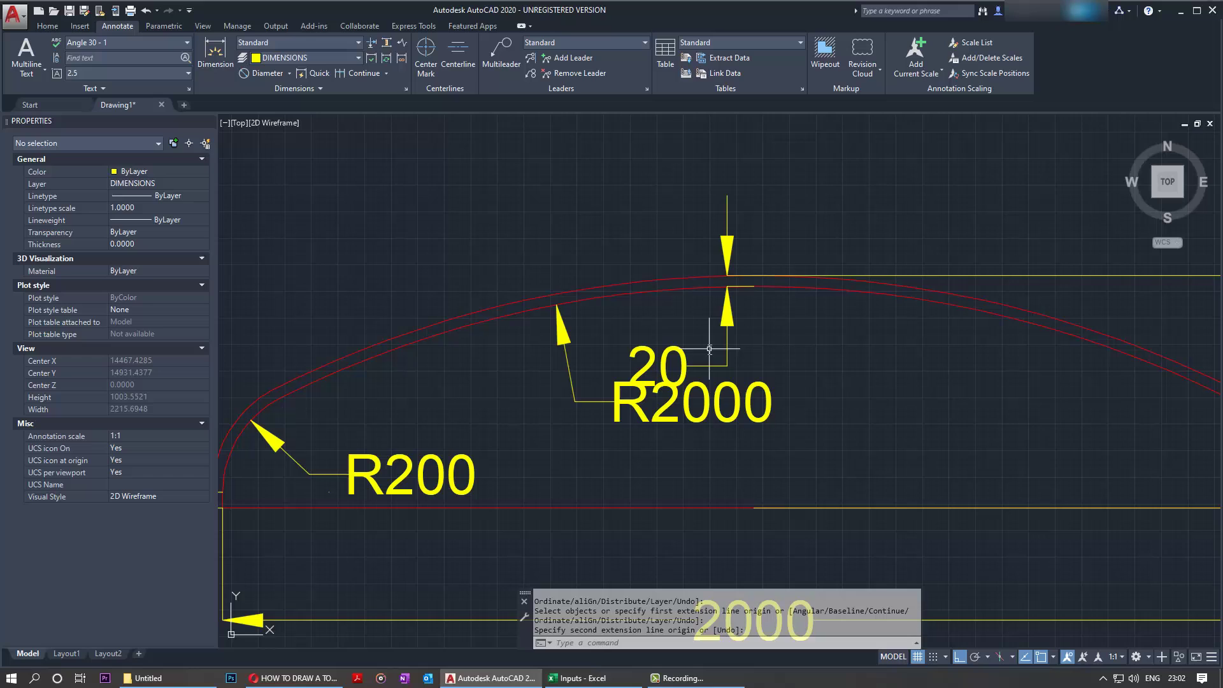
Move the R2000 label further right along the crown.
left_click(637, 401)
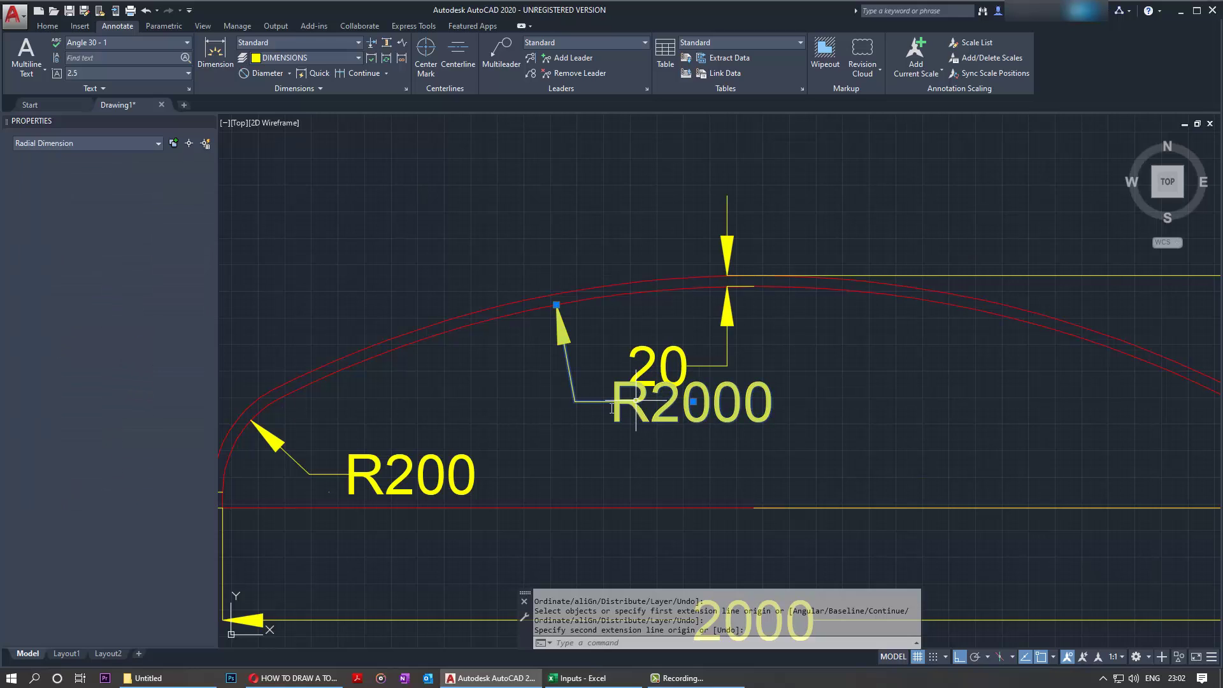
left_click(693, 401)
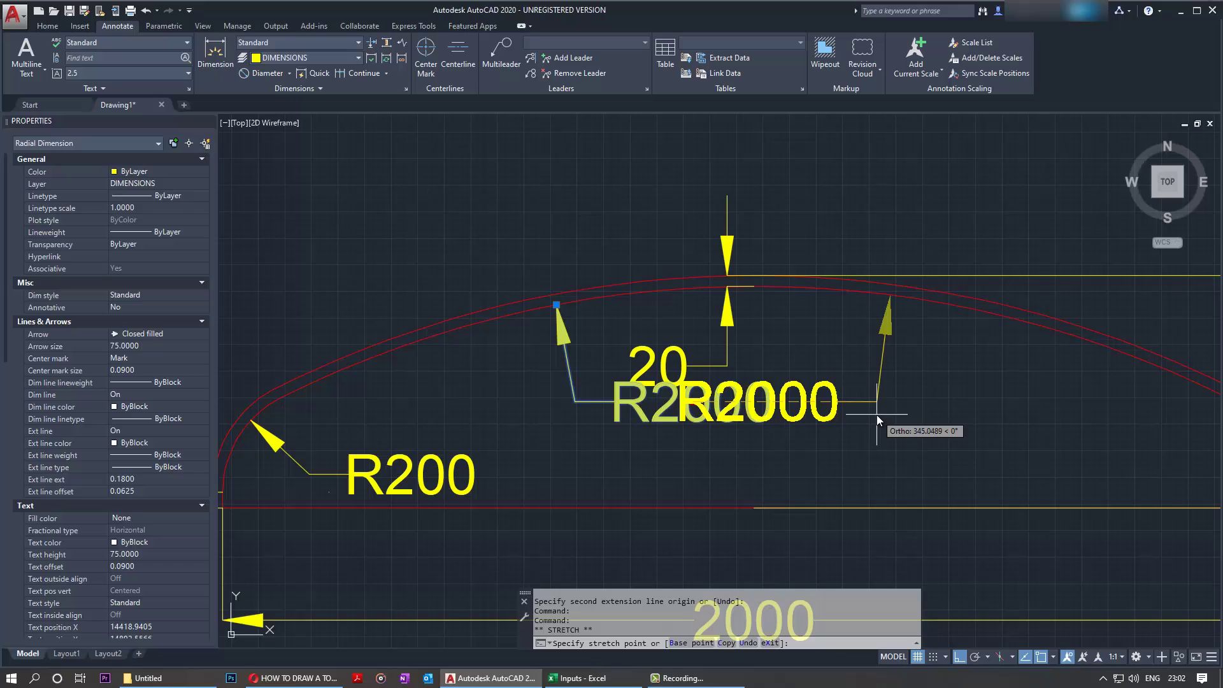
left_click(1005, 438)
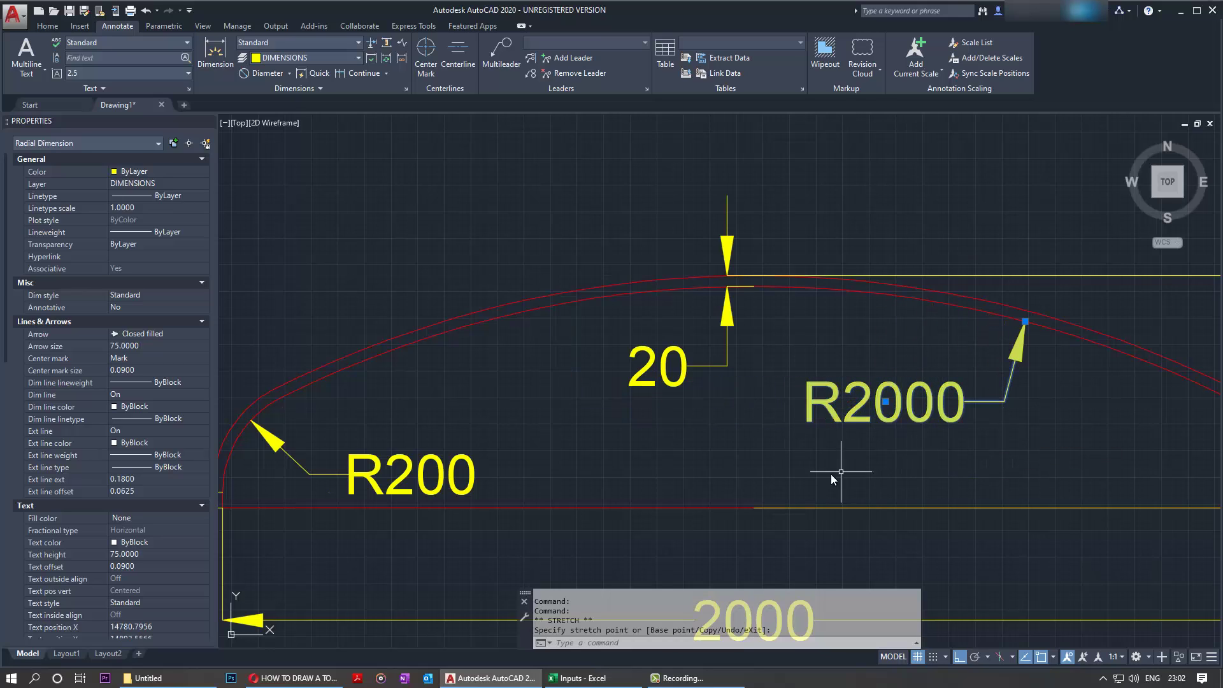
key("Escape")
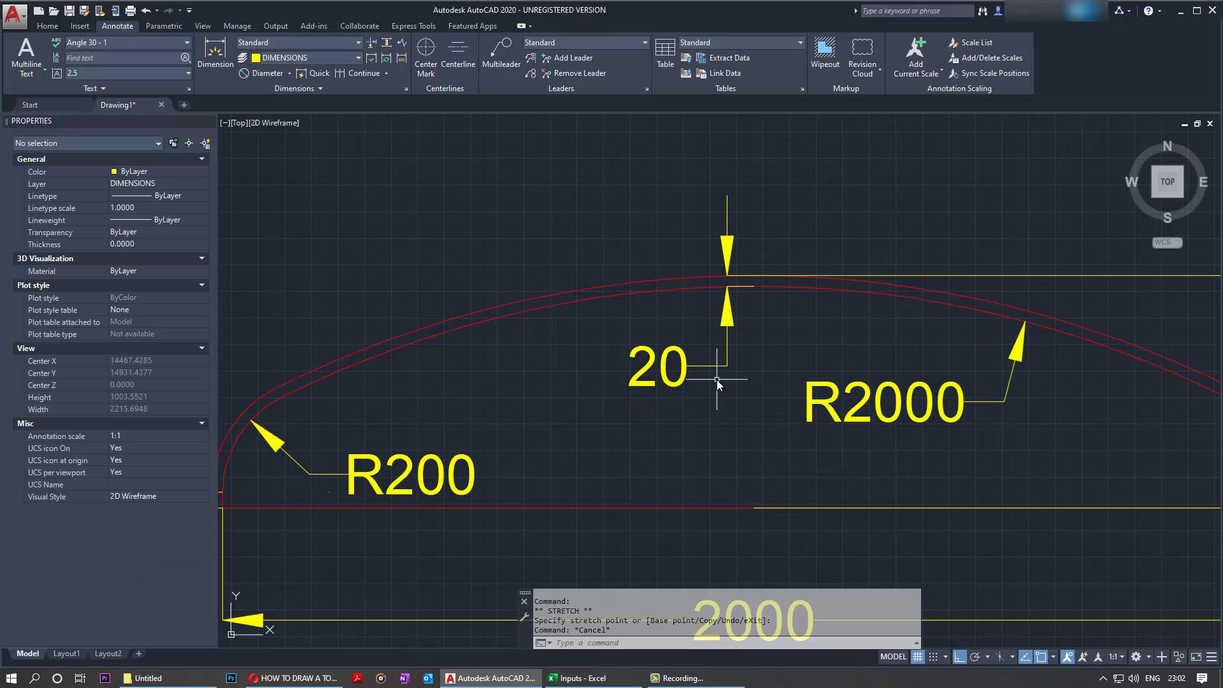
scroll(717, 379, "down", 4)
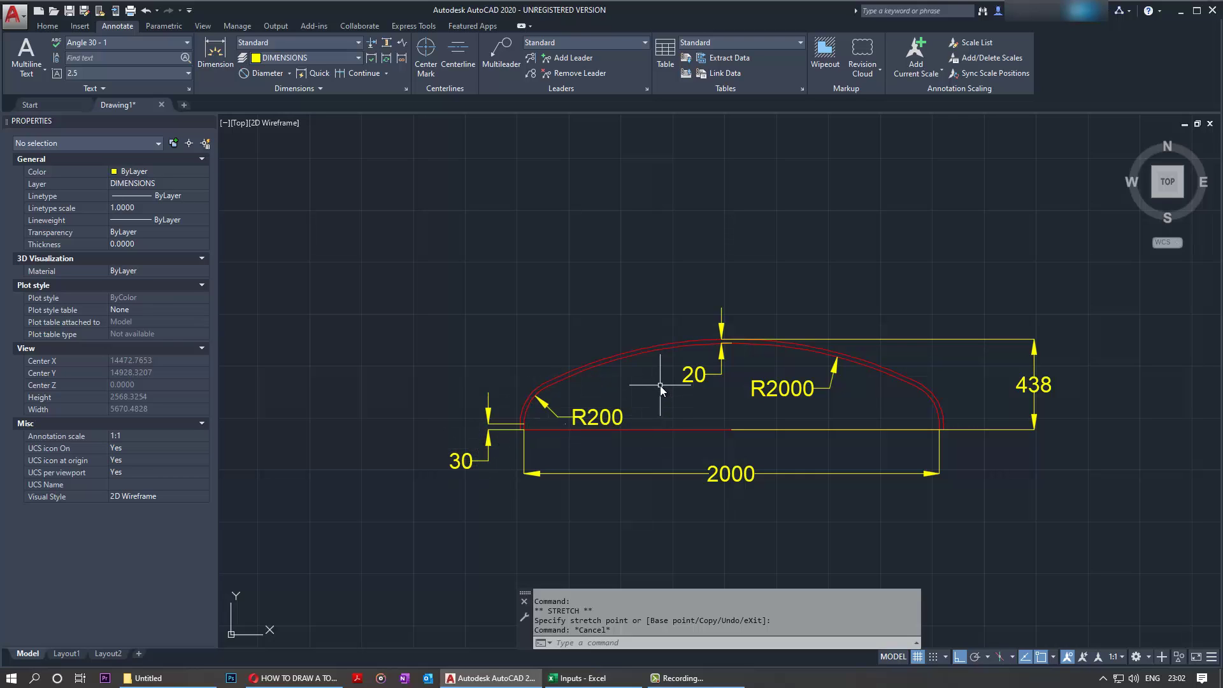
scroll(660, 384, "up", 2)
scroll(679, 383, "down", 2)
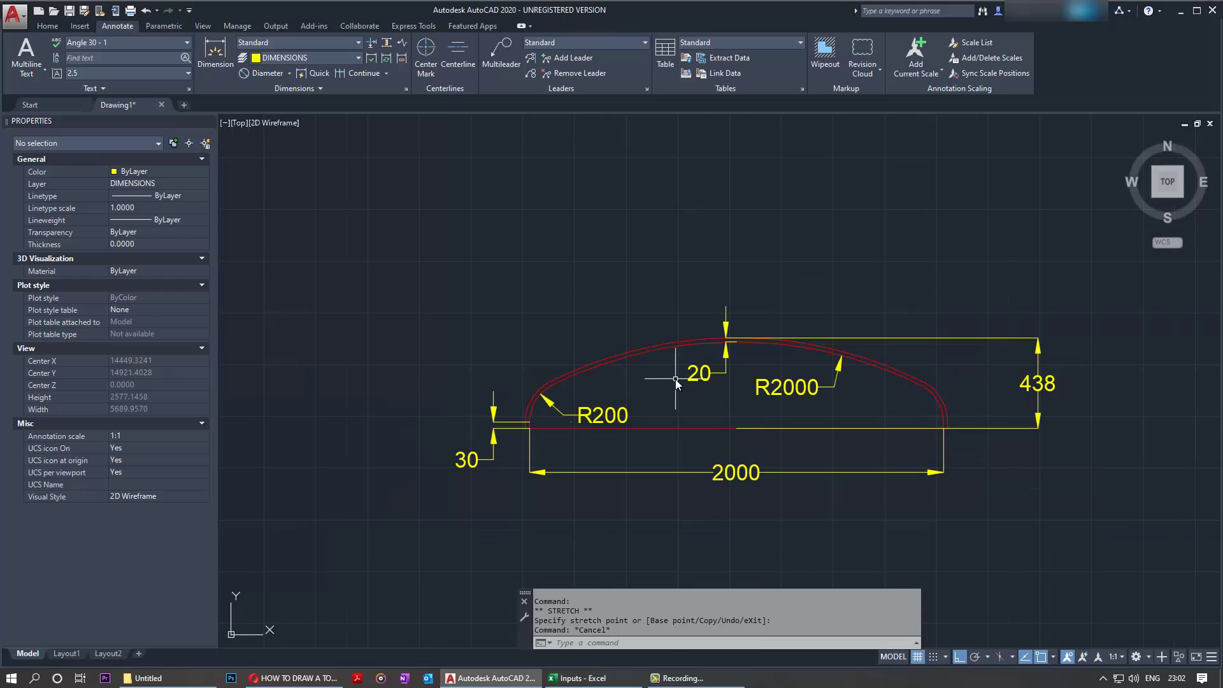